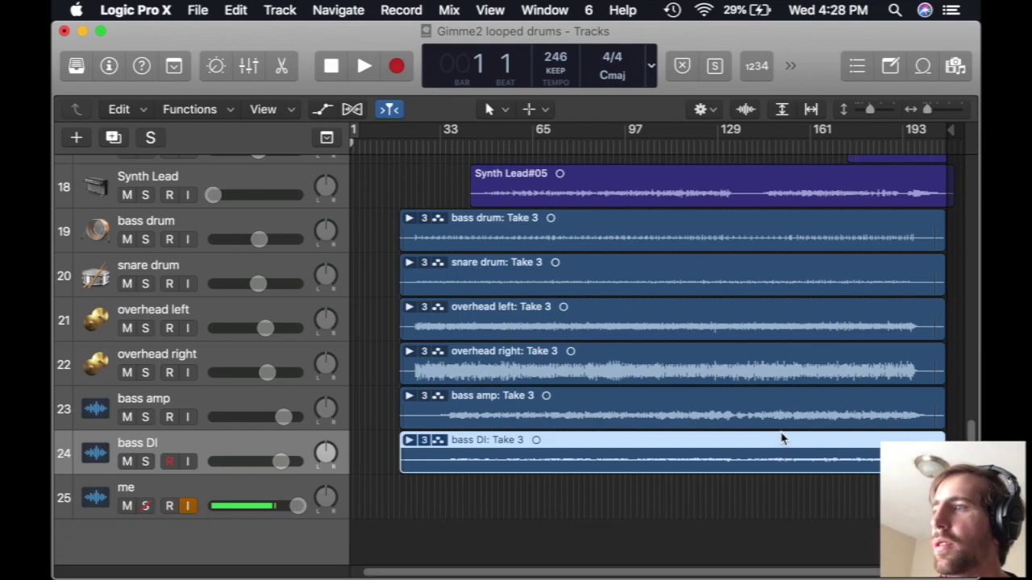
Look over the project's tracks up to the old drums track and dismiss the low disk space notification.
mouse_move(592, 569)
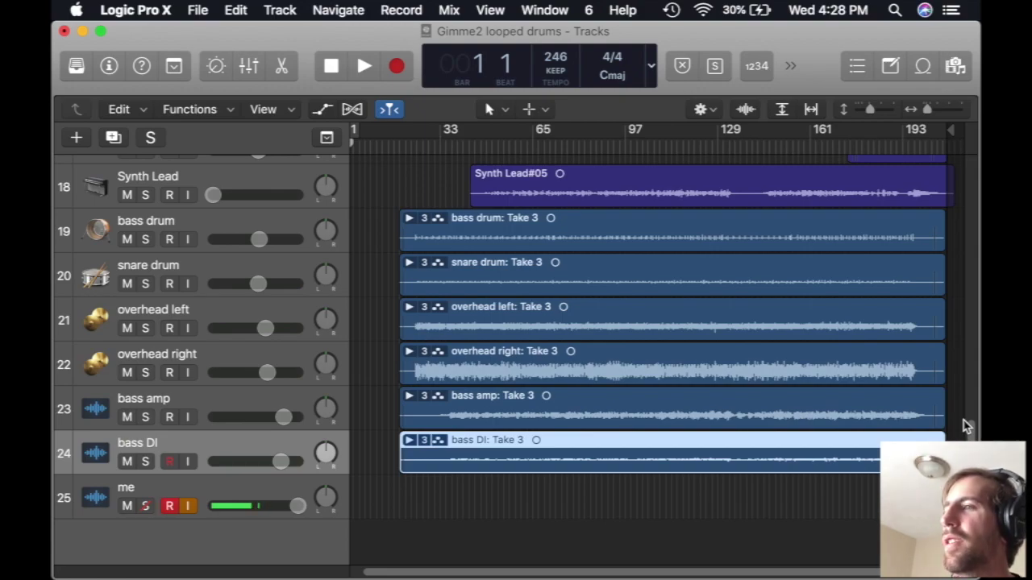
drag(973, 435, 967, 129)
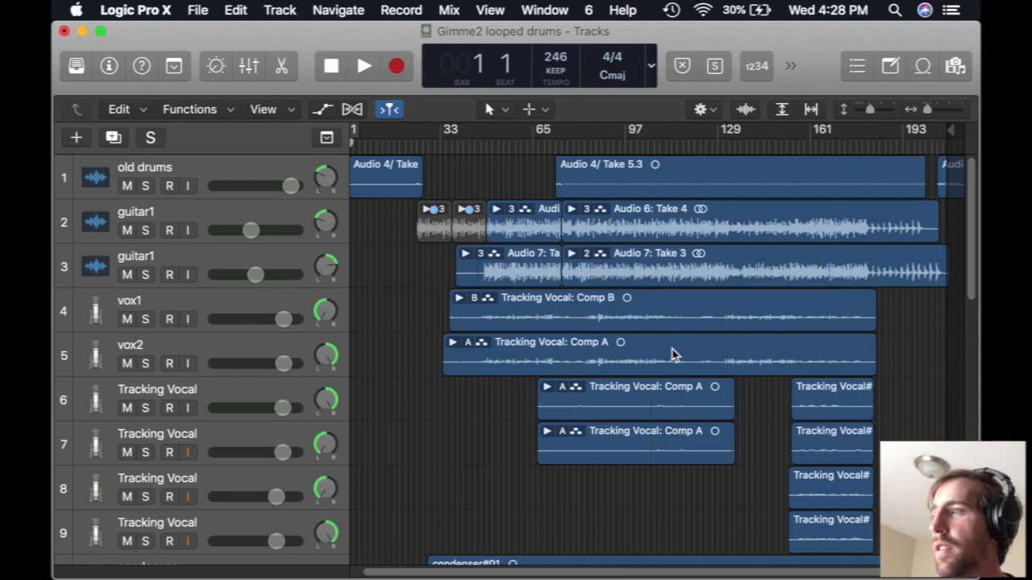
mouse_move(544, 577)
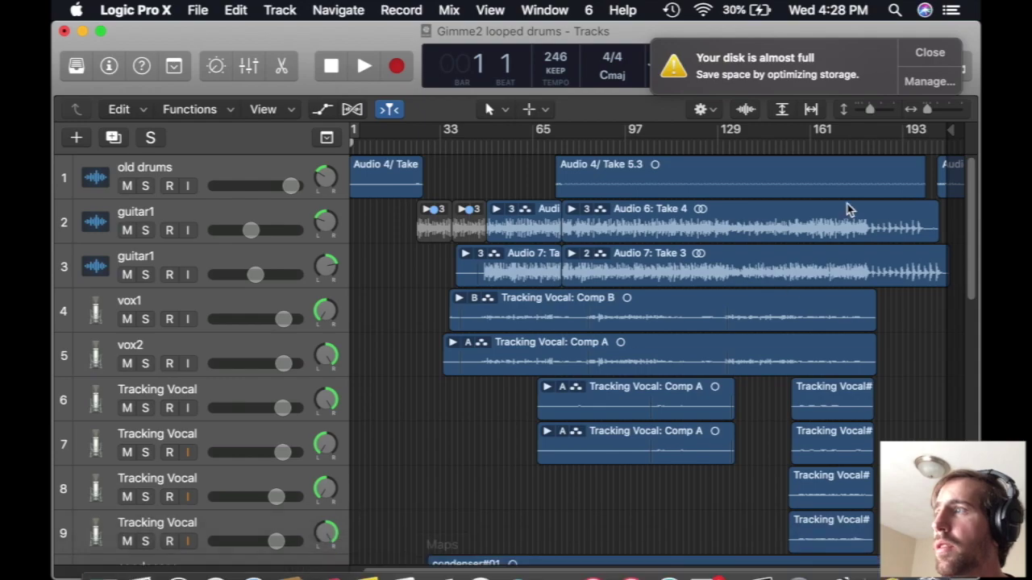
click(931, 54)
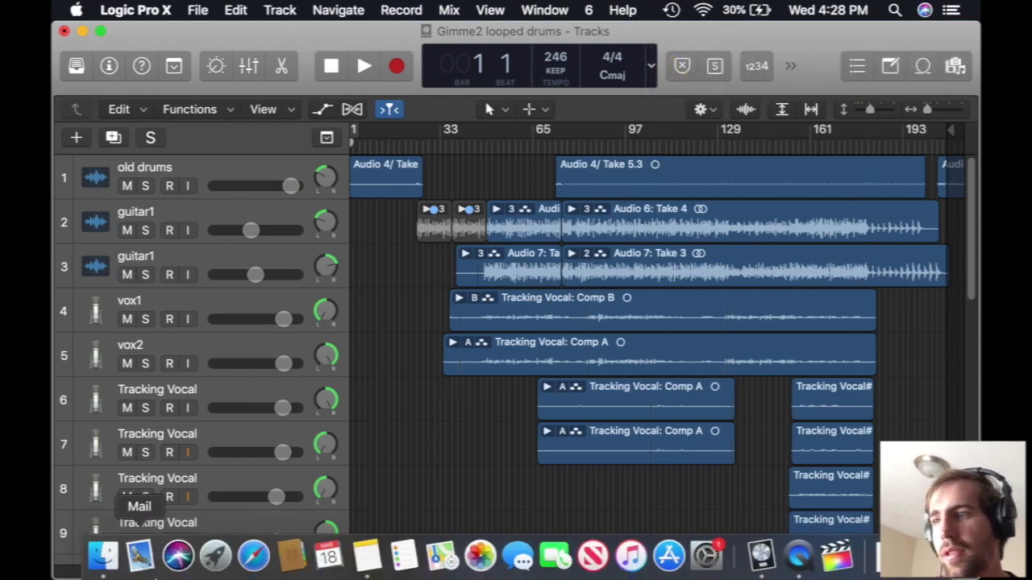
Switch to Notes and review the song list, highlighting the BUILT FOR and GIMME entries.
click(366, 556)
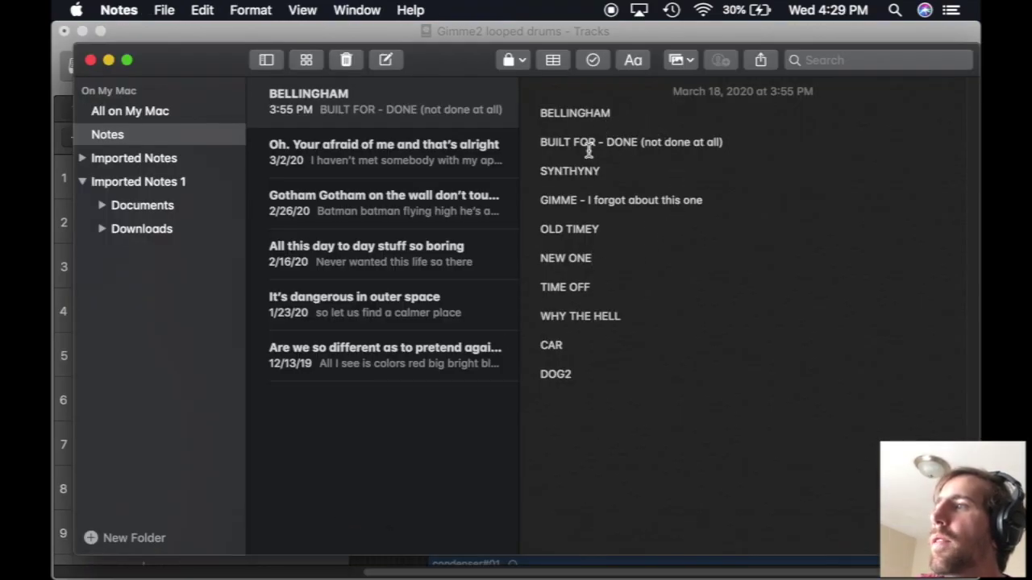
drag(536, 143, 784, 146)
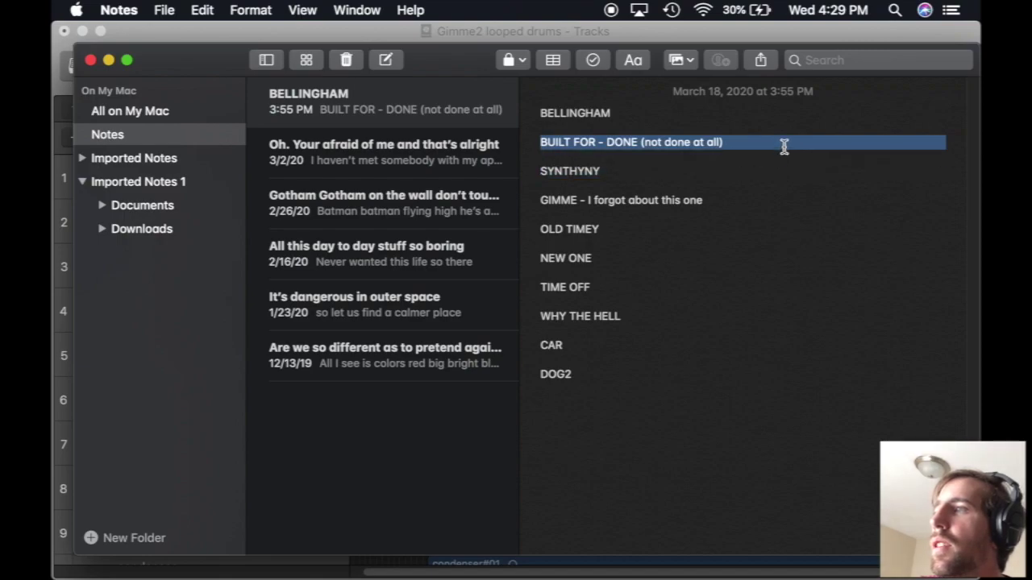
click(620, 144)
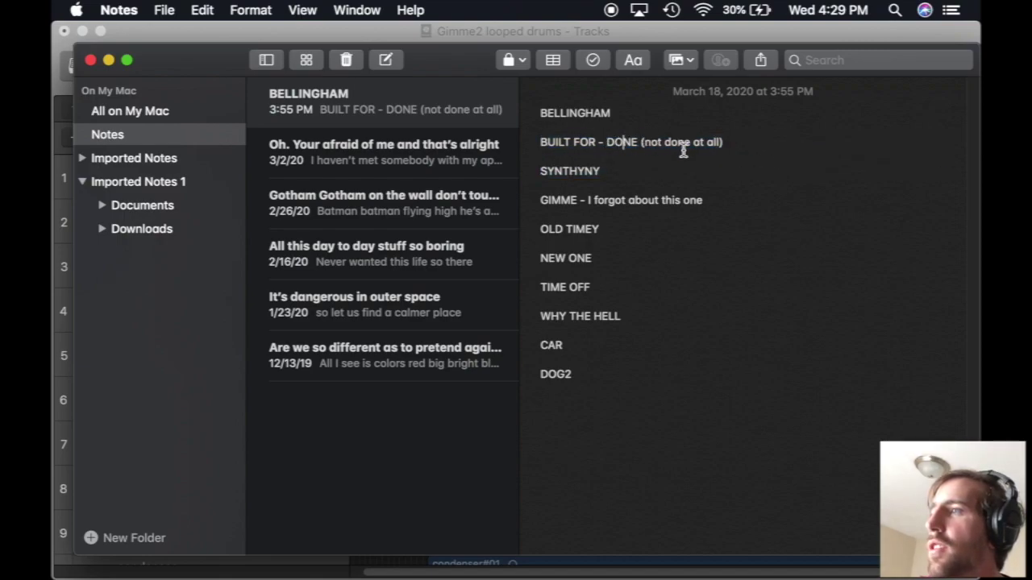
drag(729, 143, 645, 145)
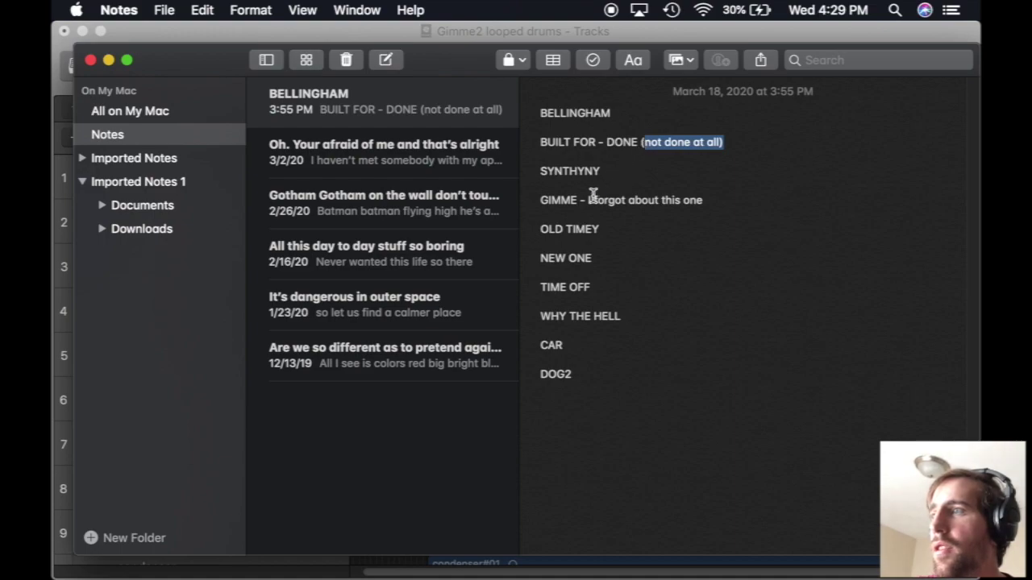
click(562, 200)
drag(539, 200, 704, 201)
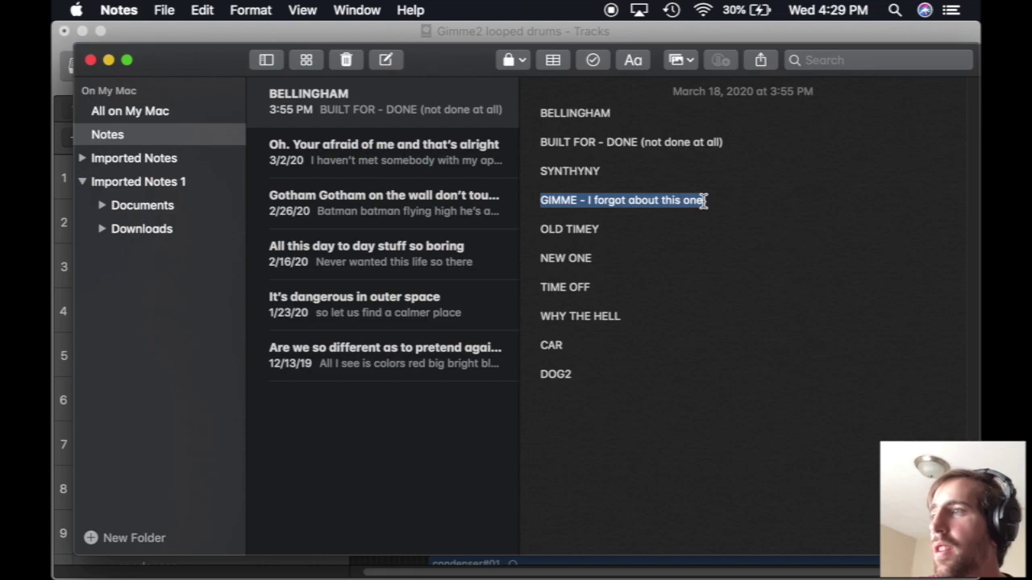
click(691, 202)
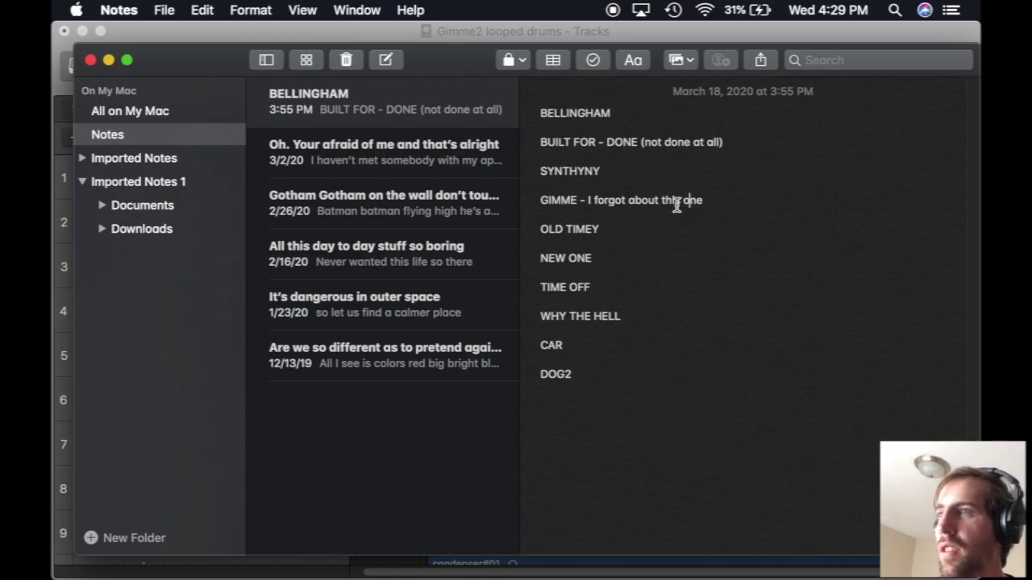
Return to the Logic Pro X project and look through its tracks down to the me track and back up.
click(200, 36)
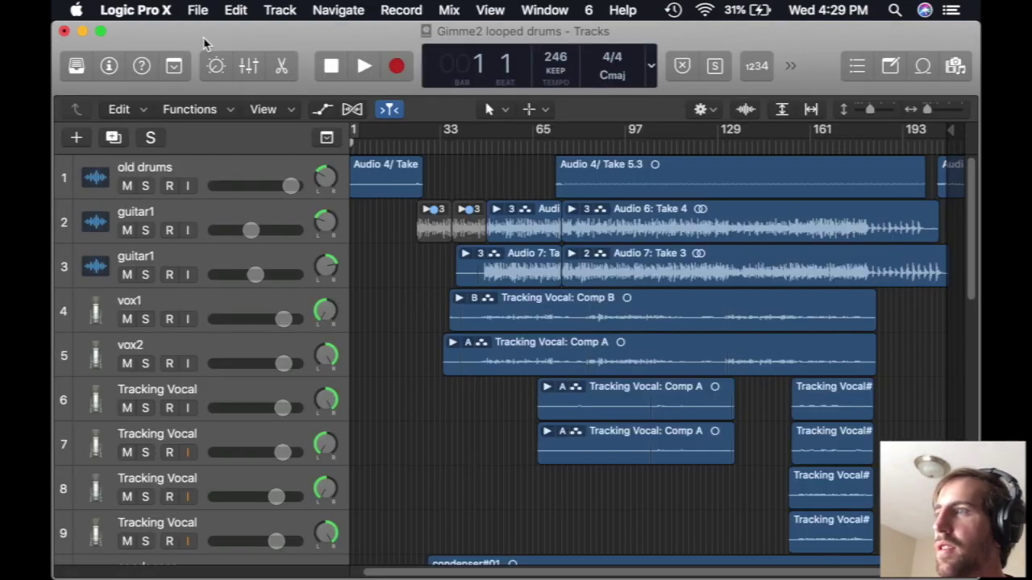
drag(971, 282, 972, 468)
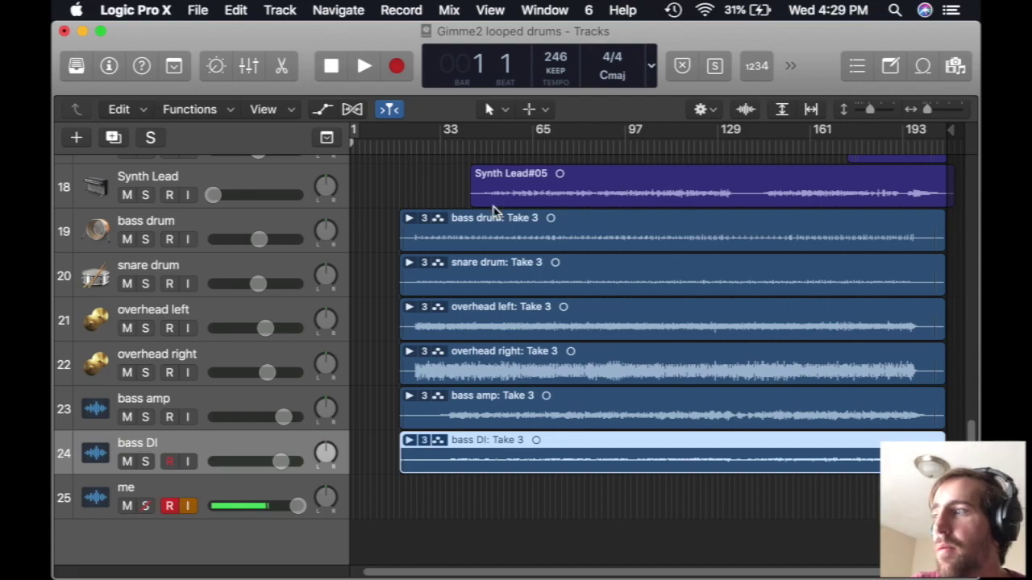
drag(969, 436, 975, 230)
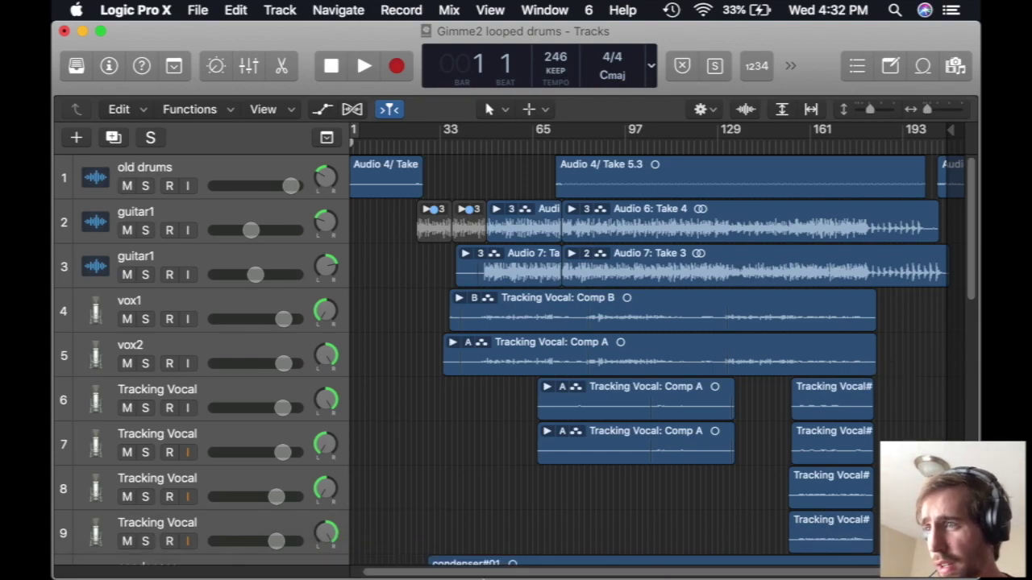
mouse_move(480, 569)
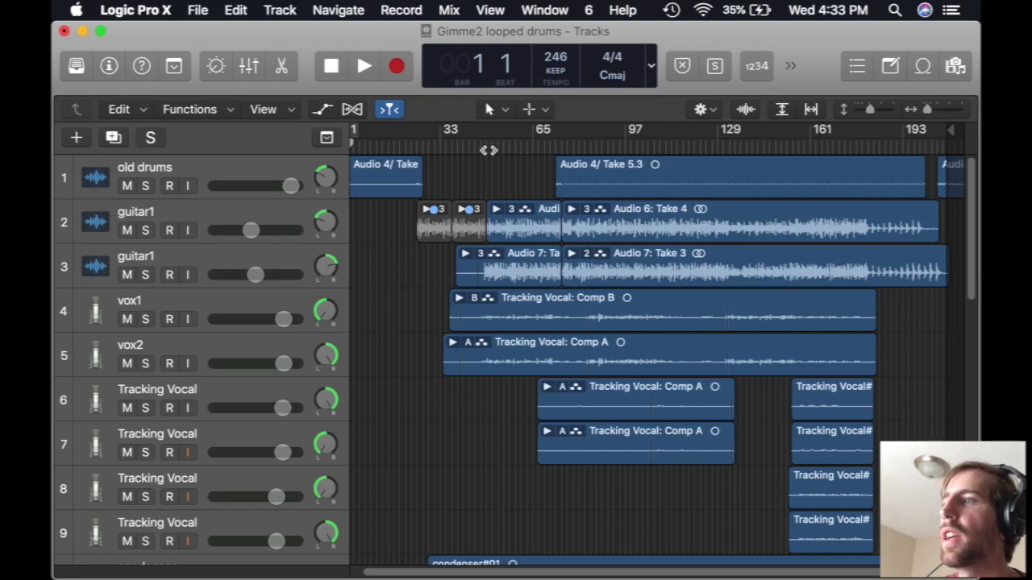
Dismiss the low disk space notification and place the playhead at bar 23, near the start of the drum takes.
click(483, 149)
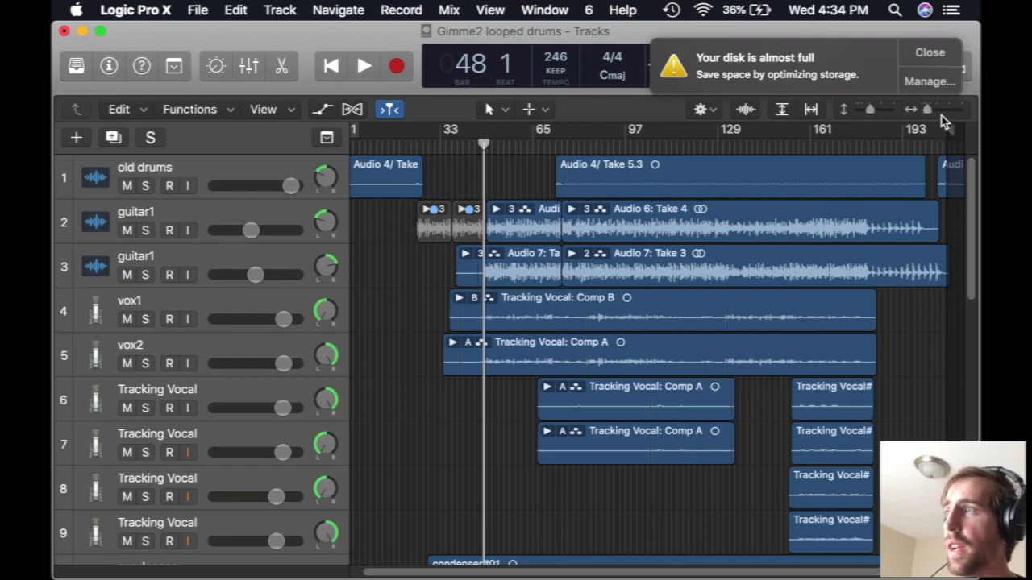
click(929, 53)
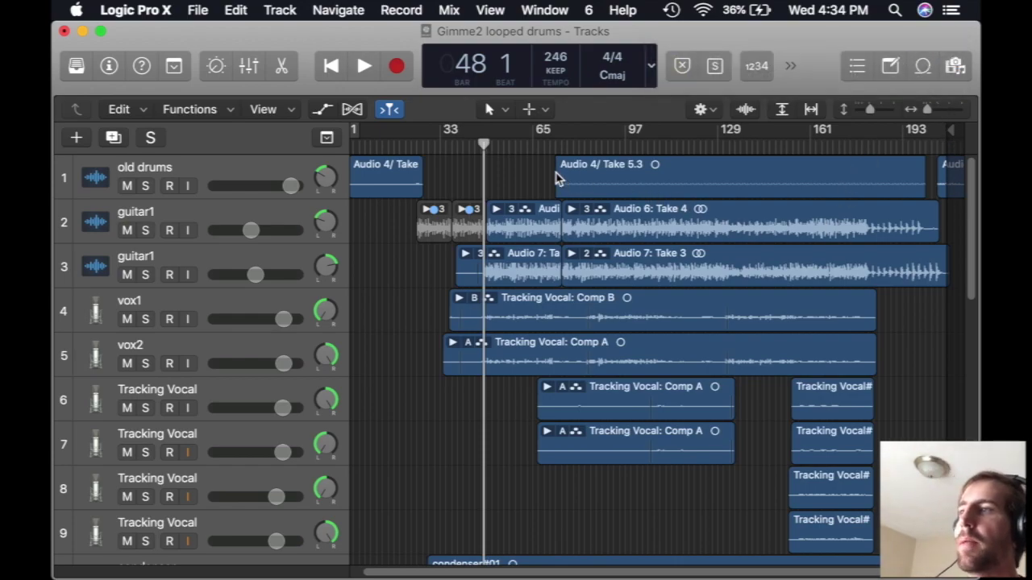
drag(483, 148, 460, 441)
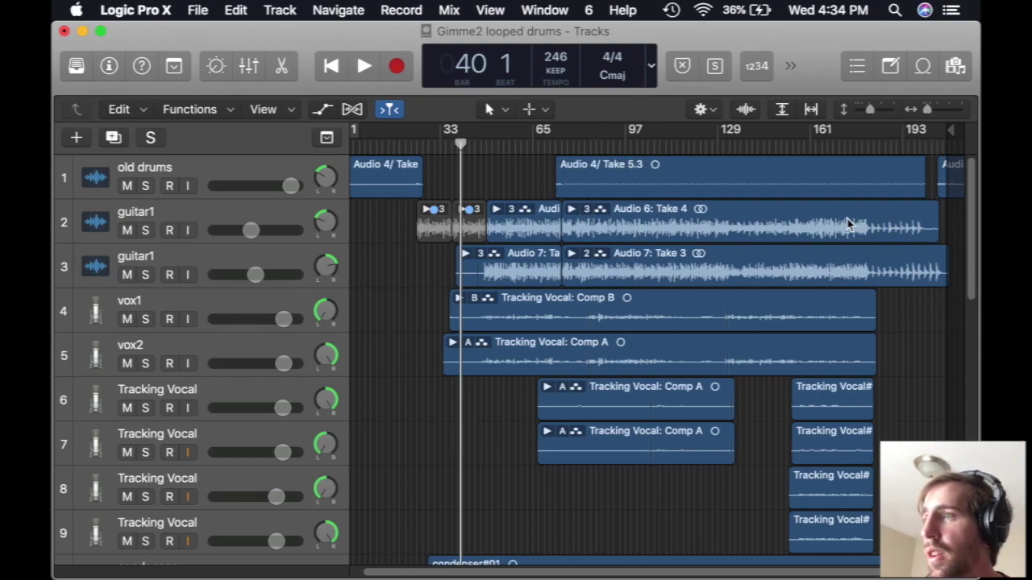
drag(463, 147, 437, 146)
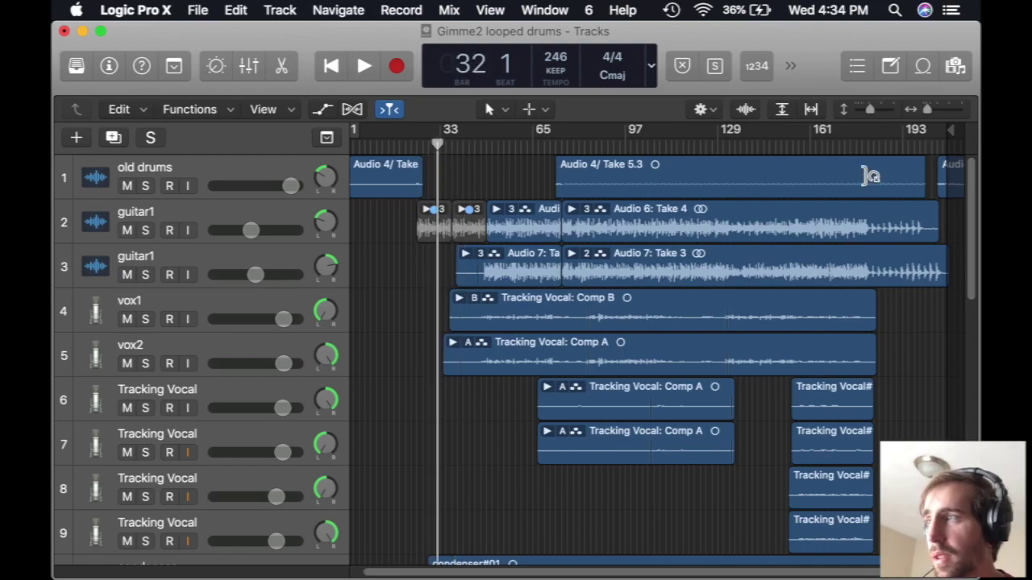
scroll(973, 234, down, 15)
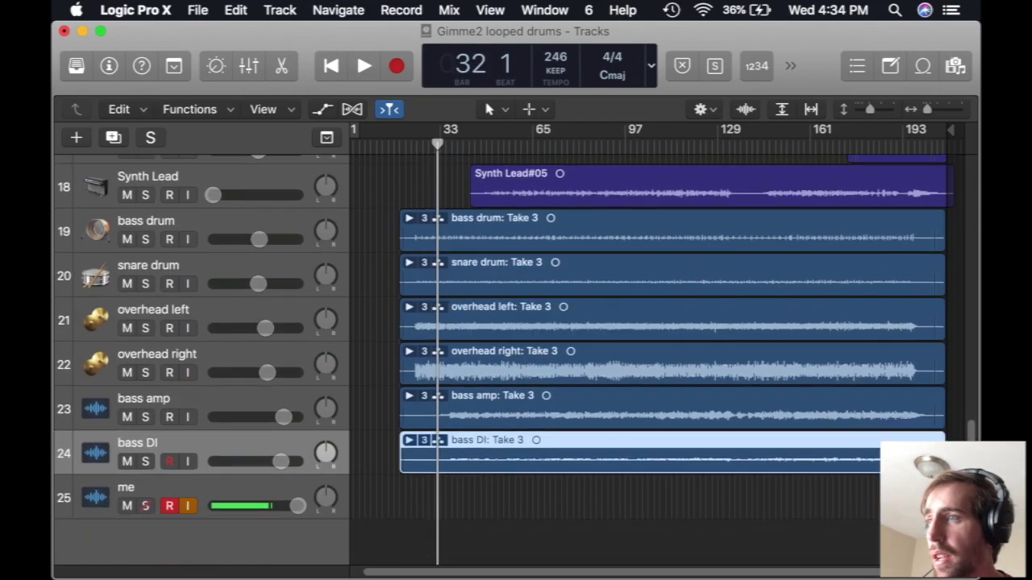
scroll(503, 340, up, 1)
scroll(503, 340, down, 1)
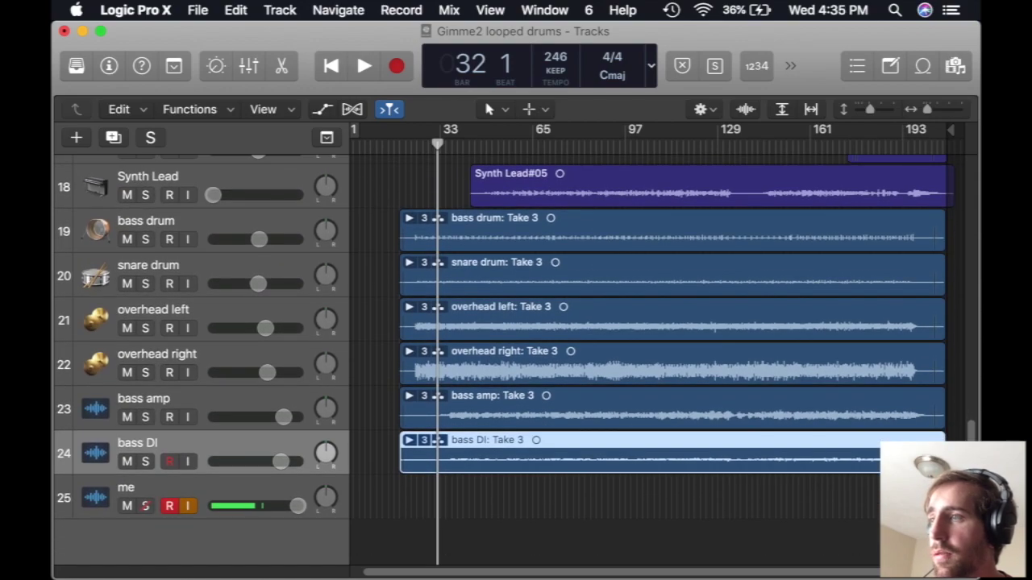
drag(442, 148, 411, 148)
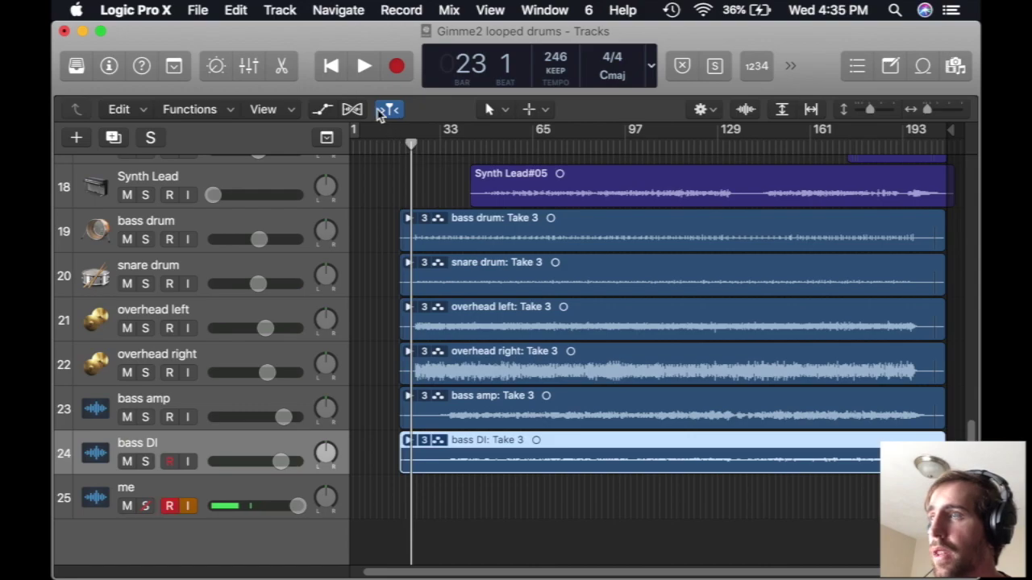
Play the song from bar 23, soloing the bass amp track for a passage before restoring the full mix.
click(363, 68)
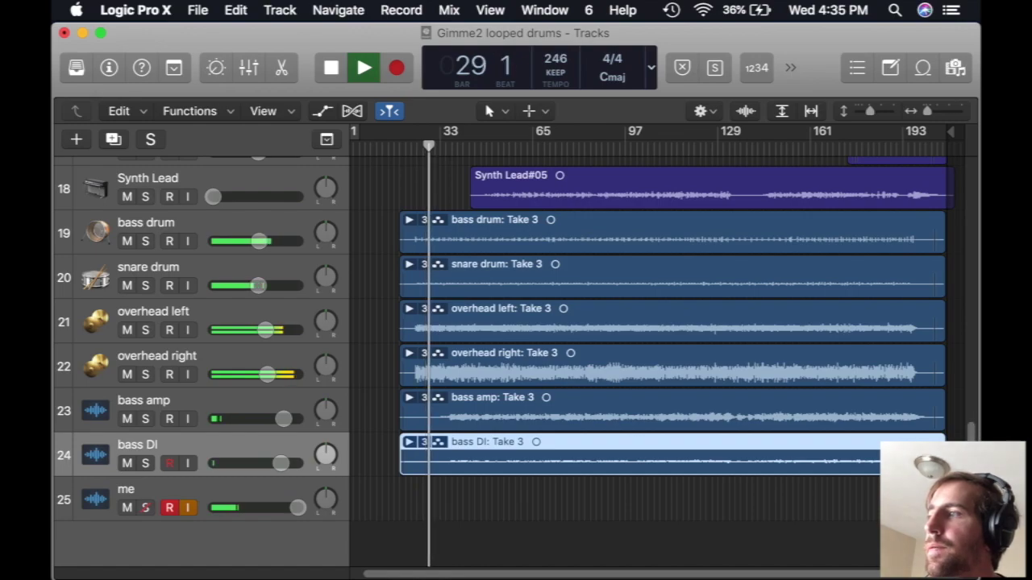
scroll(971, 434, up, 1)
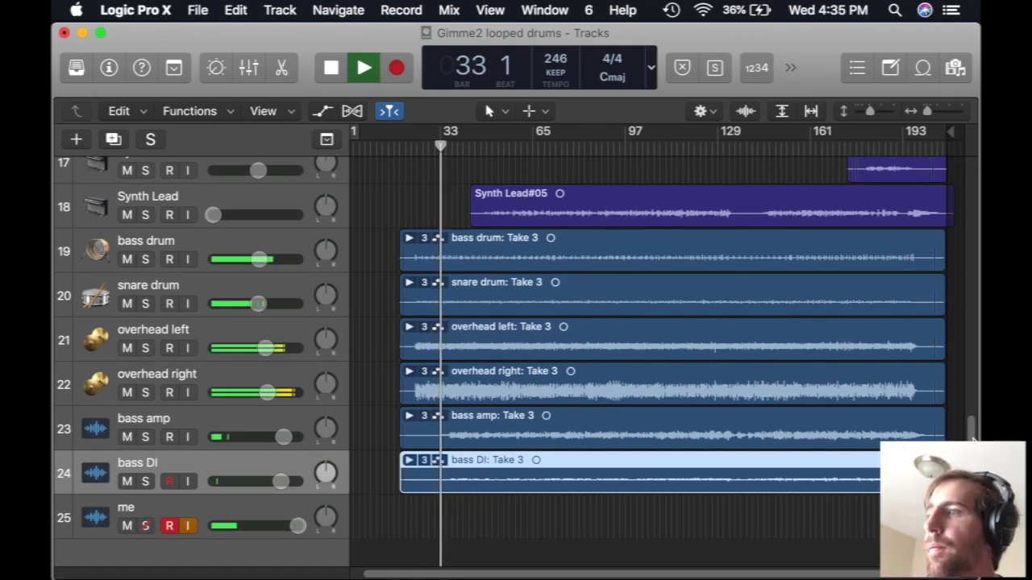
scroll(968, 431, up, 1)
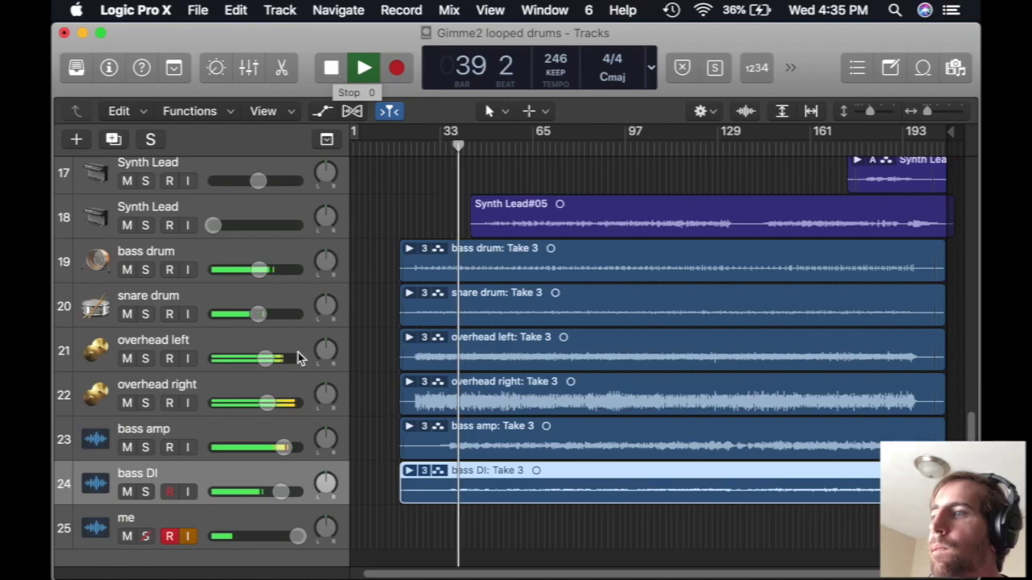
click(147, 448)
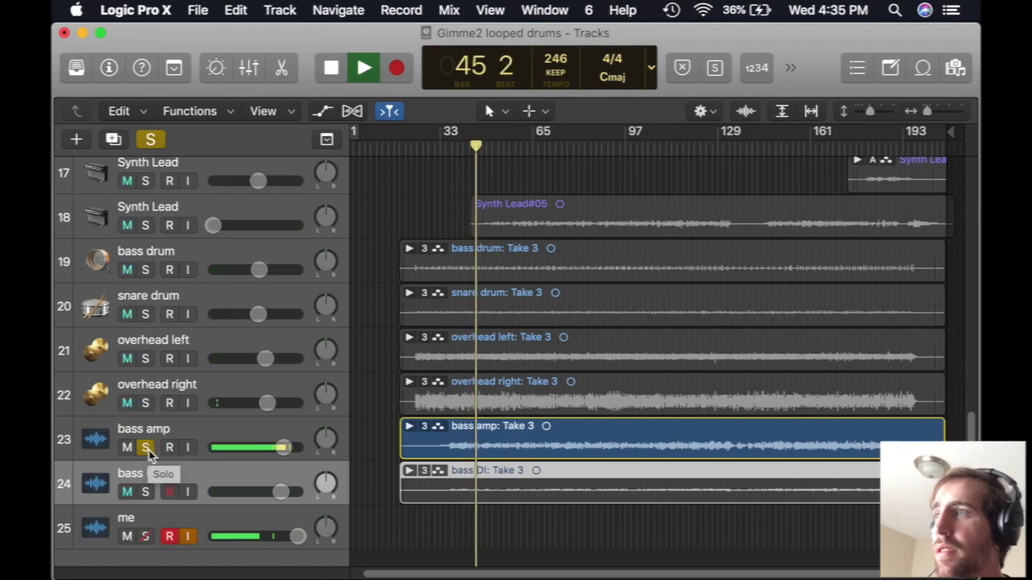
click(147, 449)
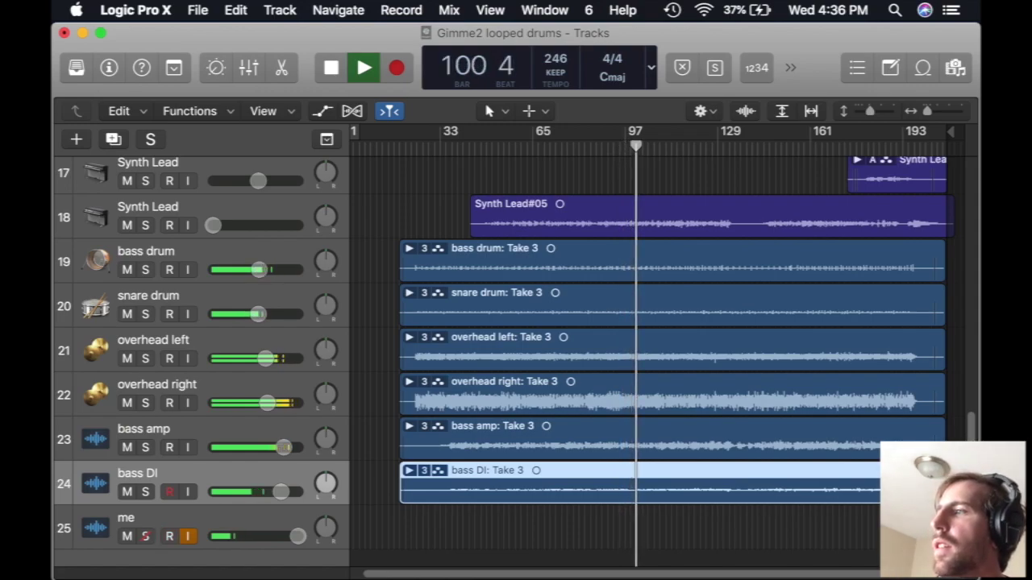
scroll(978, 320, up, 8)
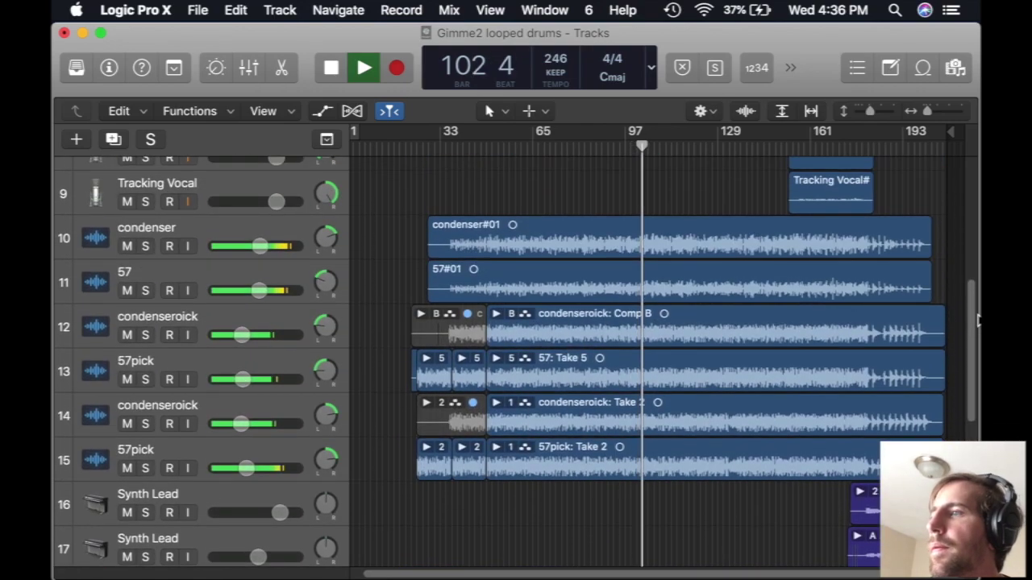
scroll(978, 320, up, 8)
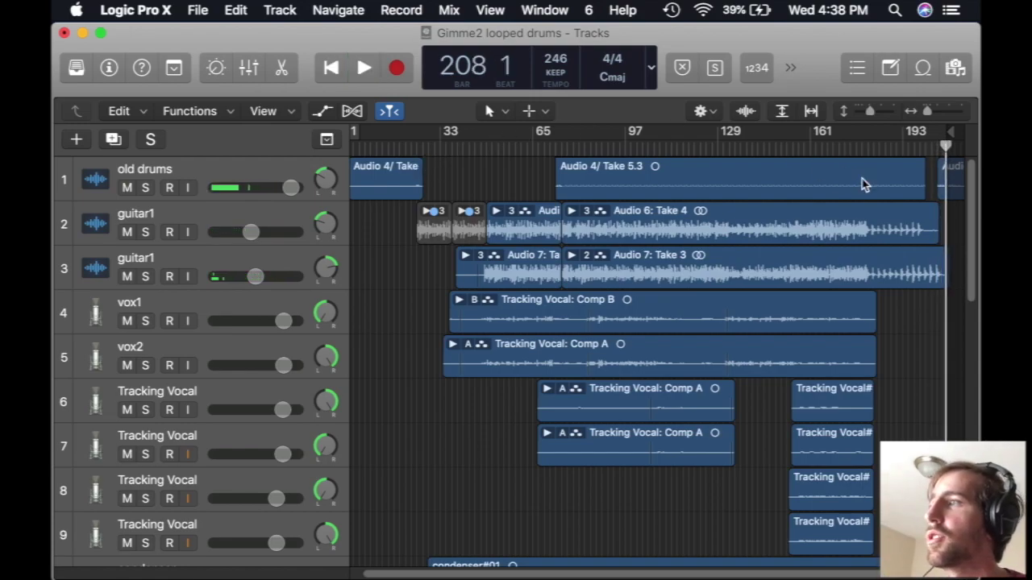
Place the playhead at bar 203 and check where the regions end across all tracks.
mouse_move(944, 152)
mouse_down()
mouse_move(921, 154)
mouse_move(933, 153)
mouse_up()
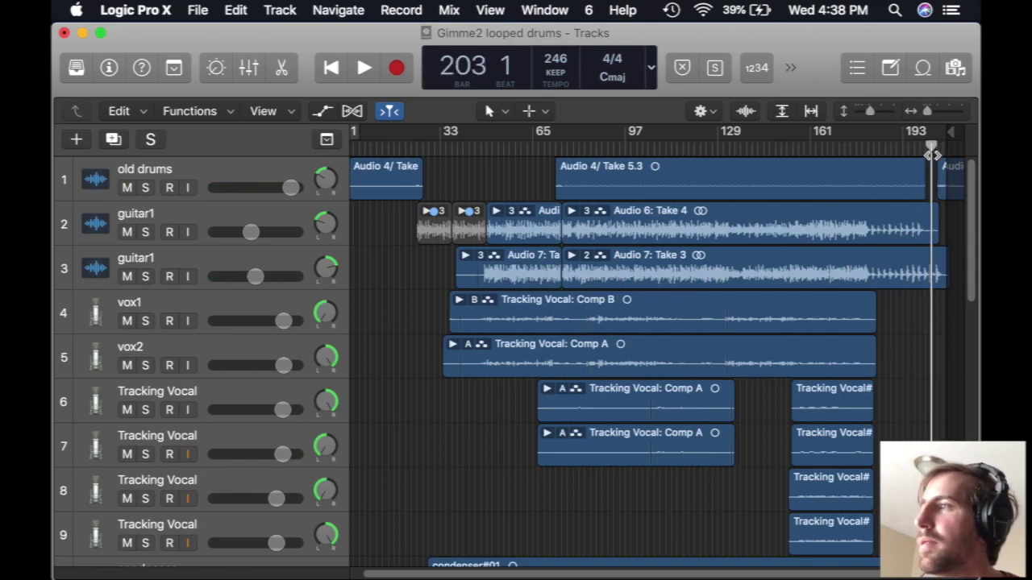
scroll(977, 258, down, 10)
scroll(940, 235, up, 10)
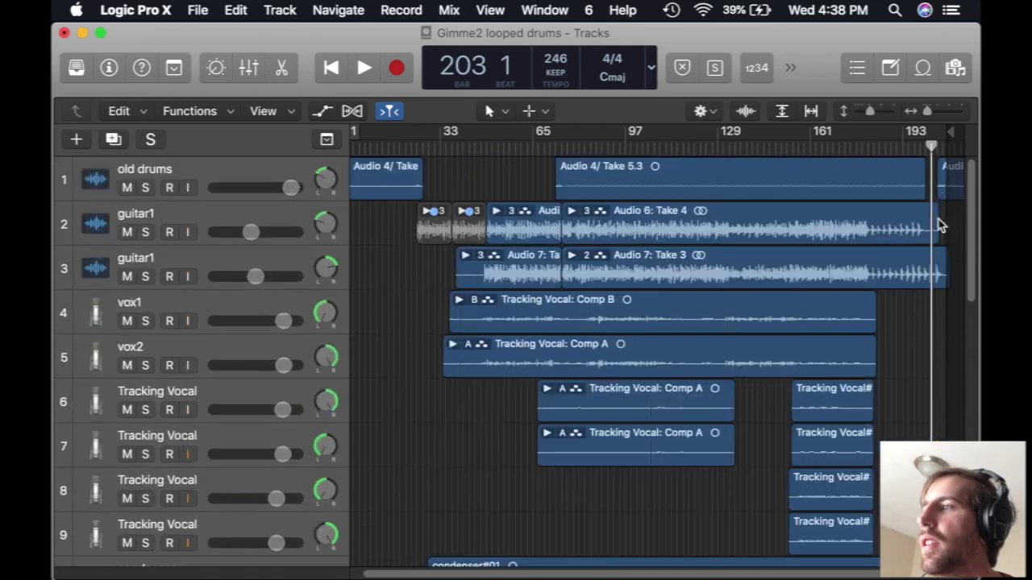
scroll(970, 199, down, 10)
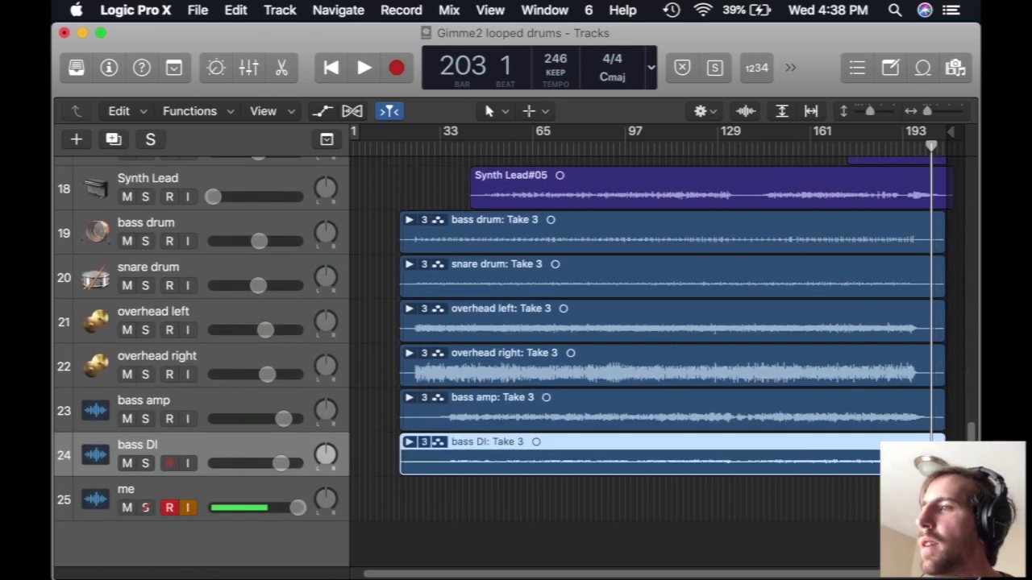
scroll(977, 194, up, 10)
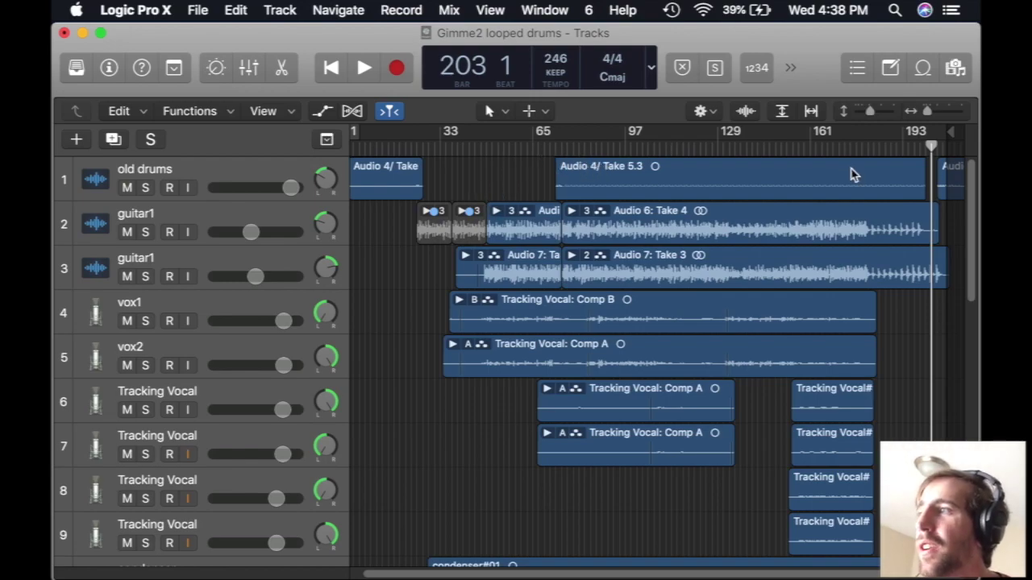
Place the playhead at bar 42 and select the two guitar1 tracks one after the other.
click(467, 151)
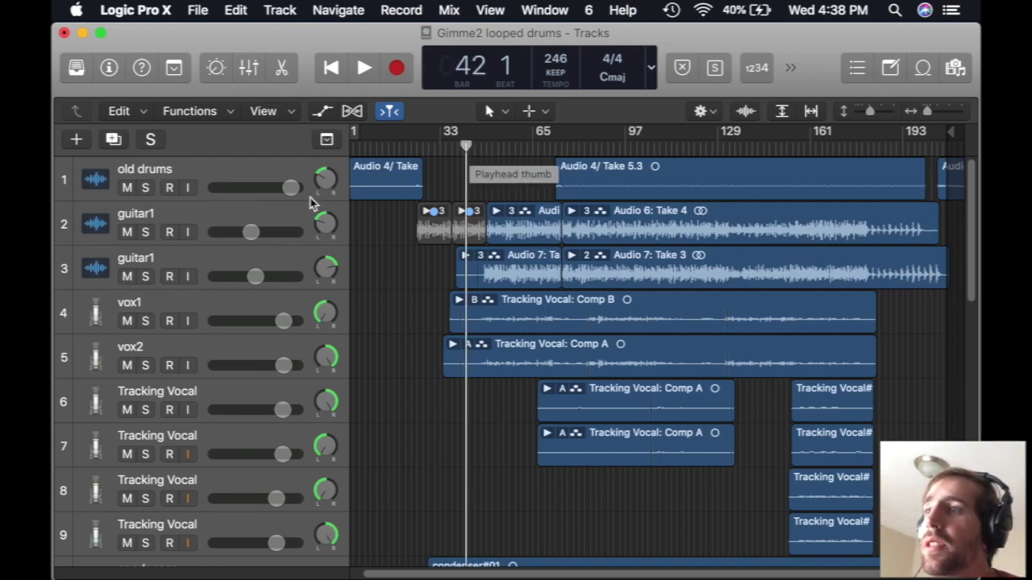
click(216, 223)
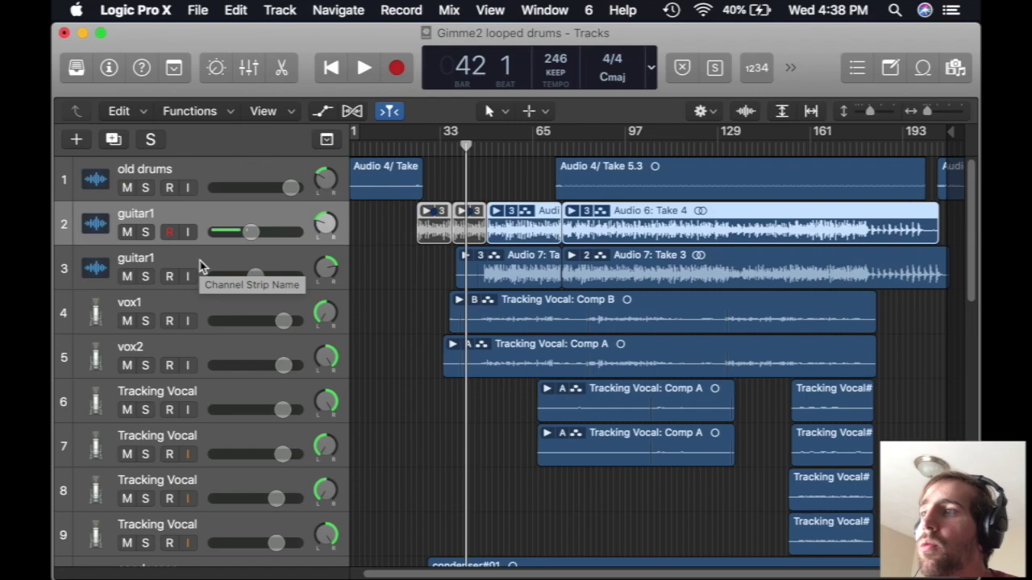
click(200, 266)
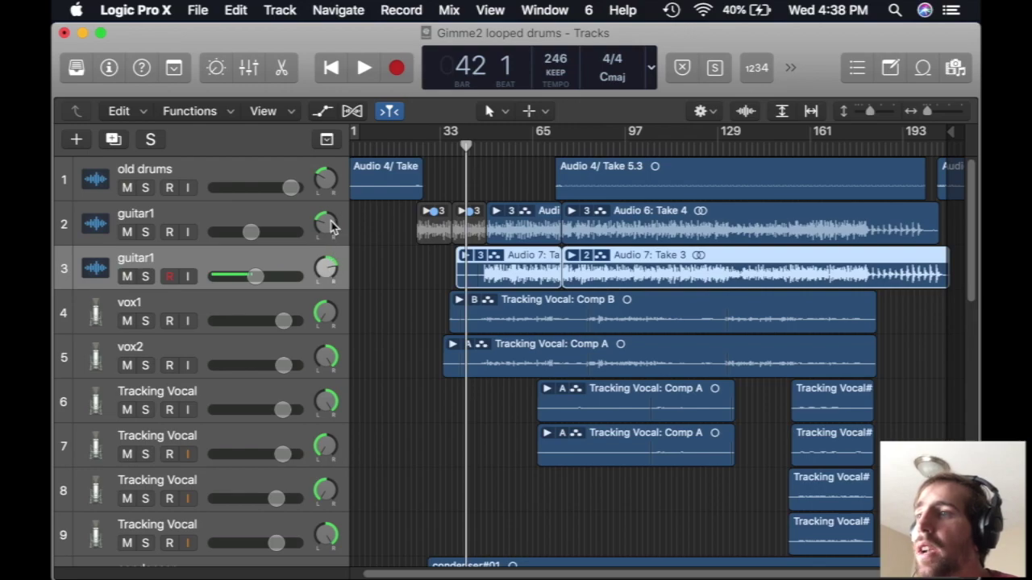
Select the condenser, 57, condenseroick and 57pick guitar tracks one after the other.
scroll(385, 404, down, 5)
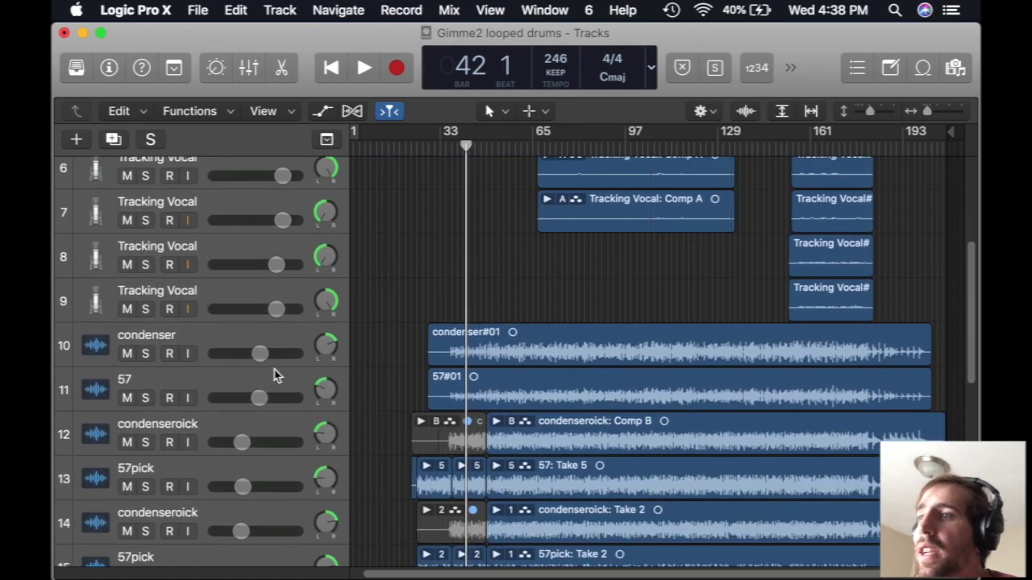
click(207, 346)
click(199, 382)
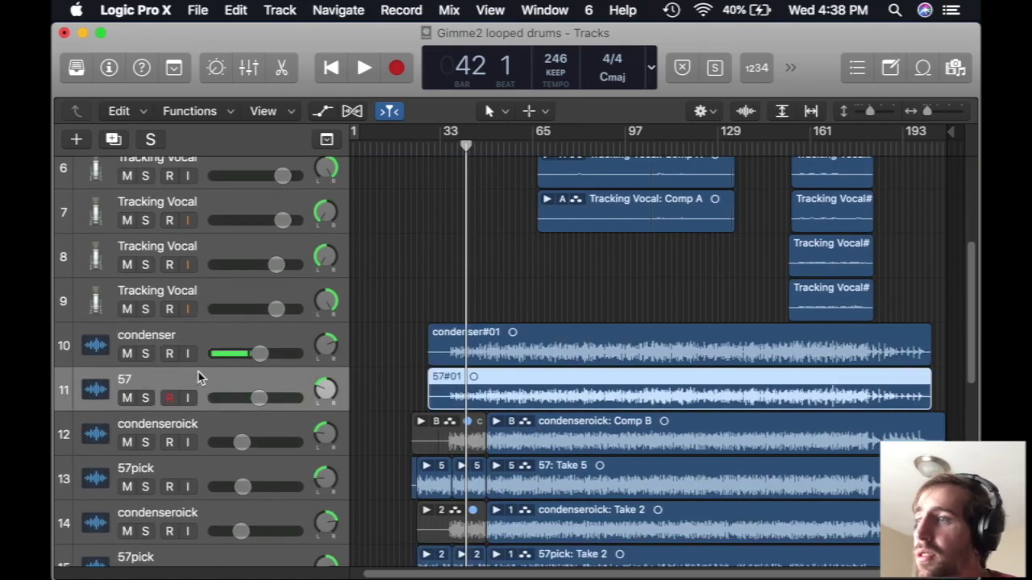
click(193, 428)
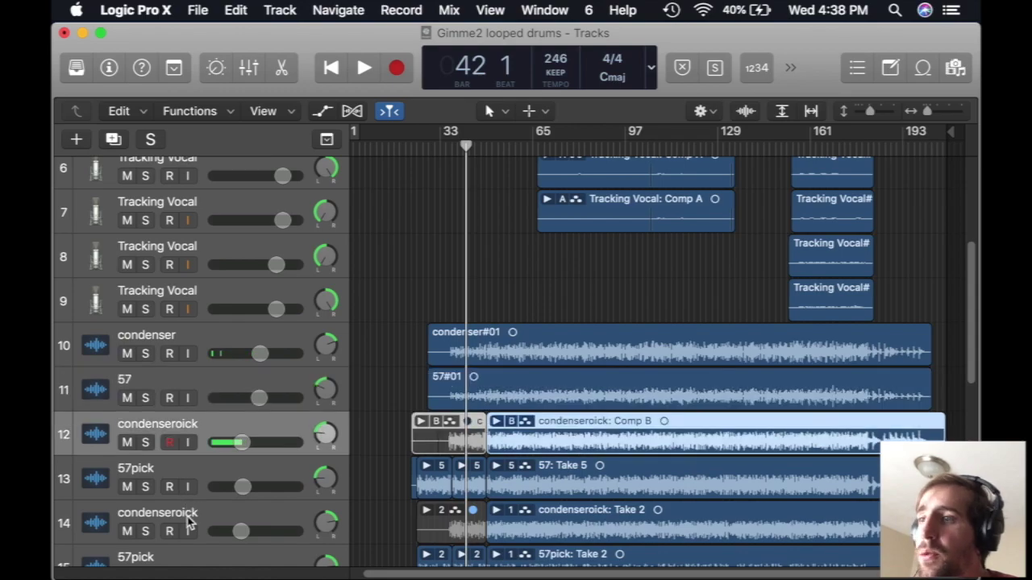
click(185, 469)
click(198, 523)
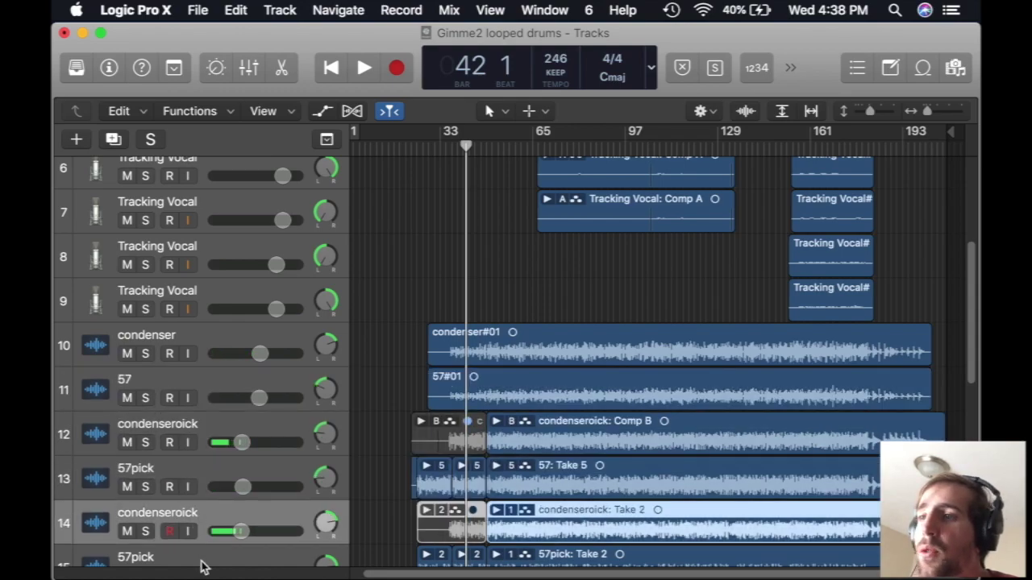
scroll(975, 301, down, 5)
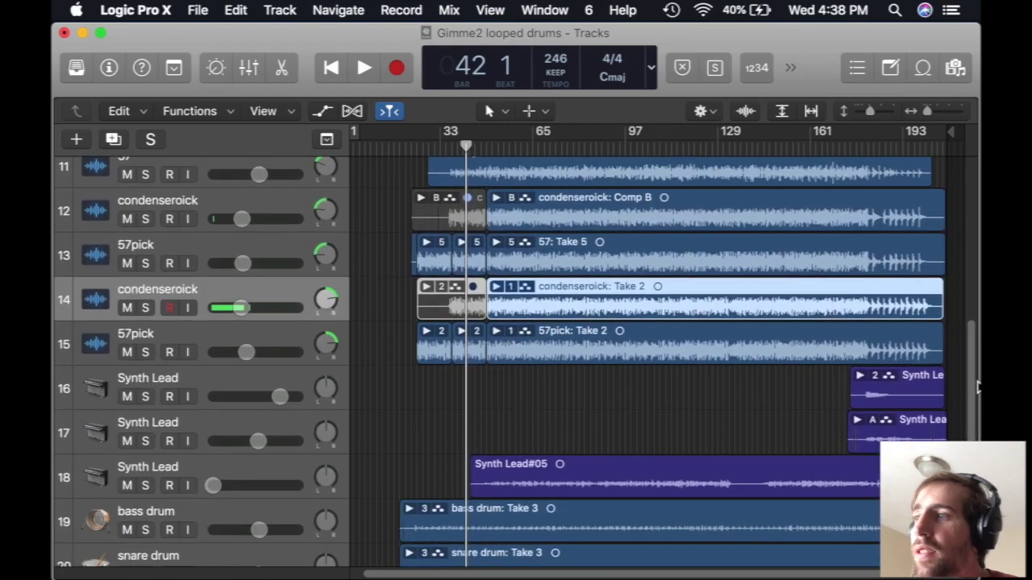
click(288, 334)
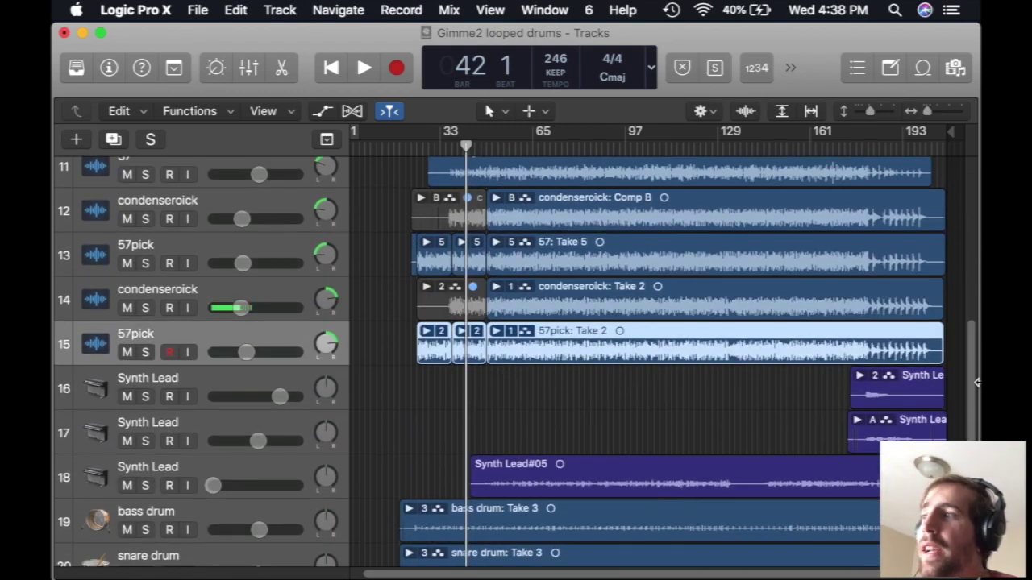
Place the playhead at bar 33 and play the full mix, stopping at bar 54.
scroll(977, 387, down, 3)
scroll(972, 396, up, 3)
scroll(977, 440, down, 4)
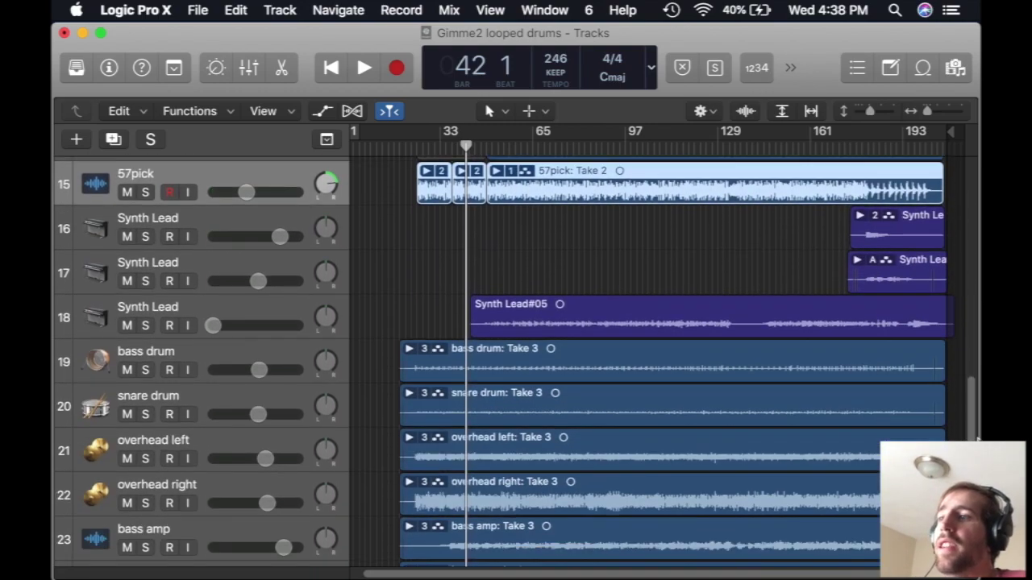
scroll(974, 436, down, 1)
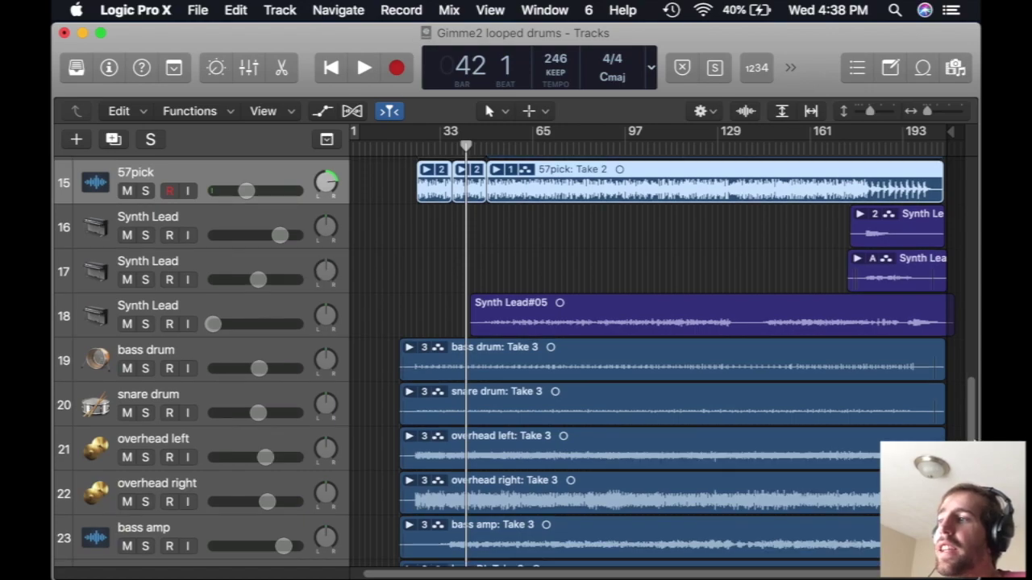
scroll(645, 363, down, 3)
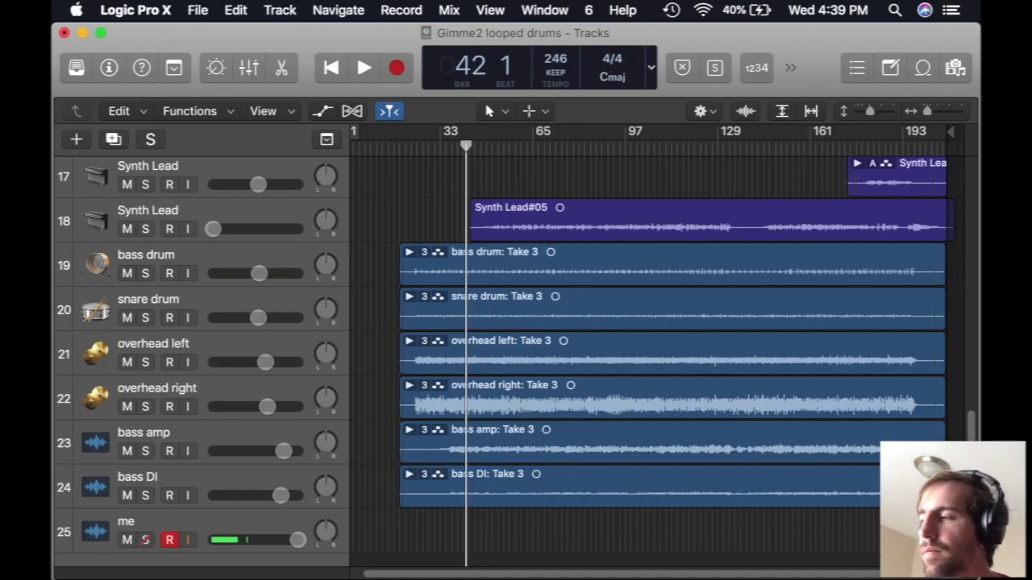
scroll(905, 260, up, 15)
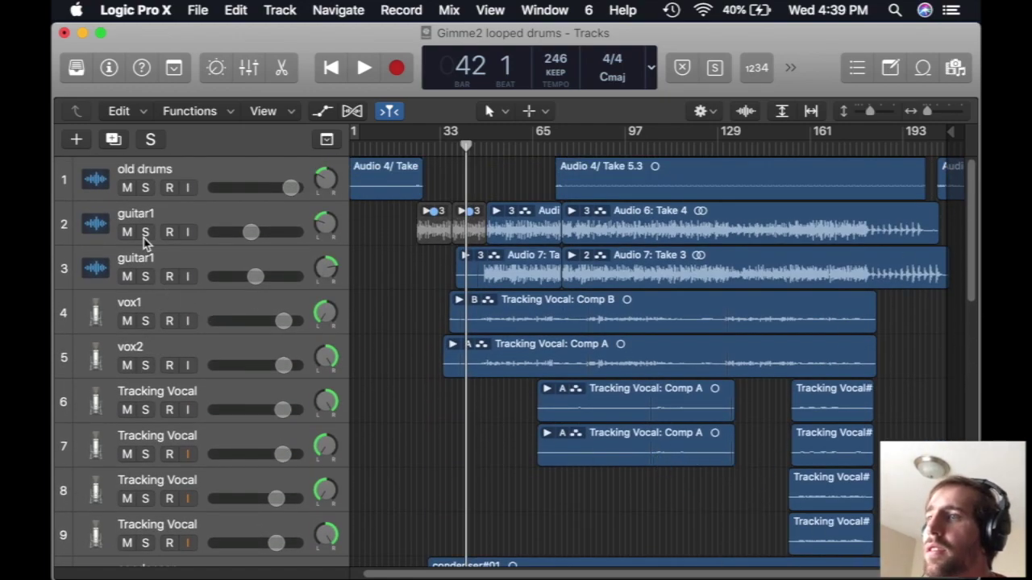
drag(465, 143, 441, 163)
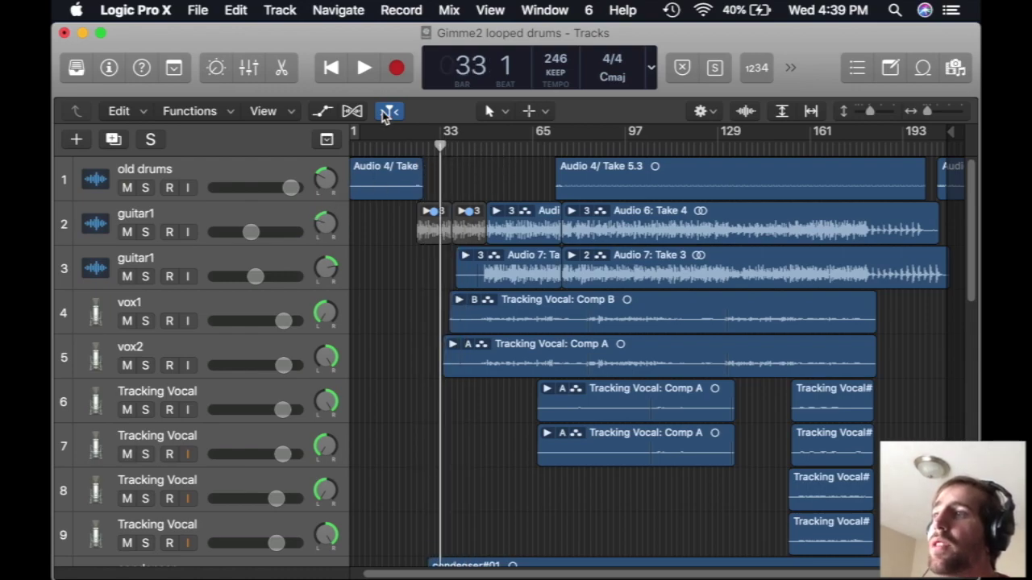
click(364, 68)
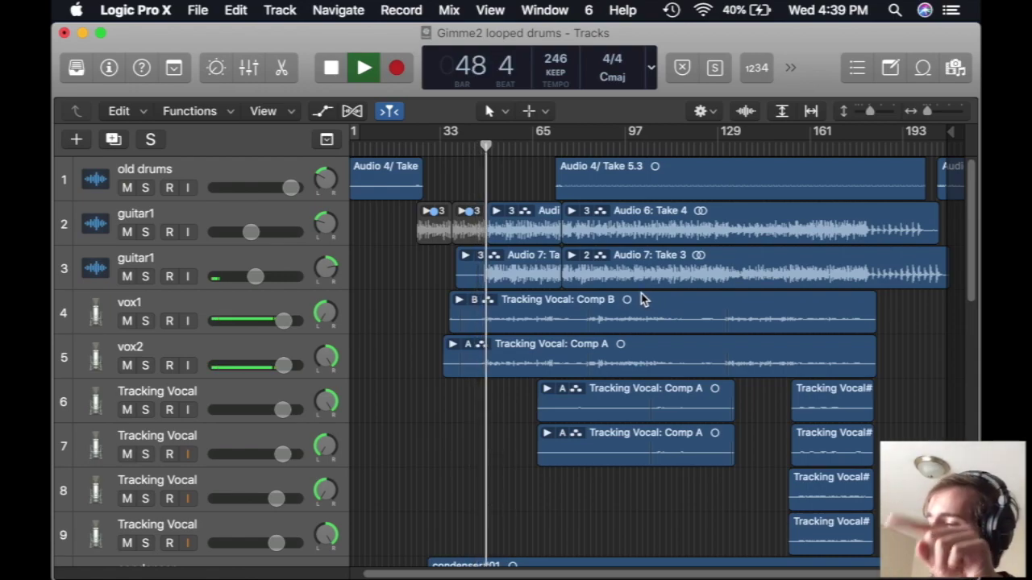
click(331, 69)
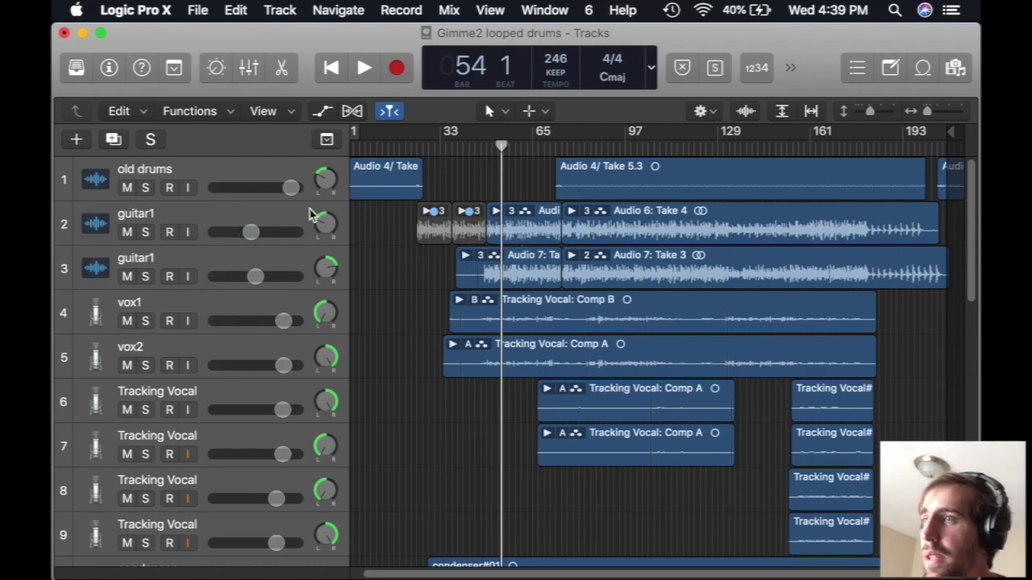
Select the first guitar1 track and play the song from bar 37, stopping at bar 44.
click(222, 222)
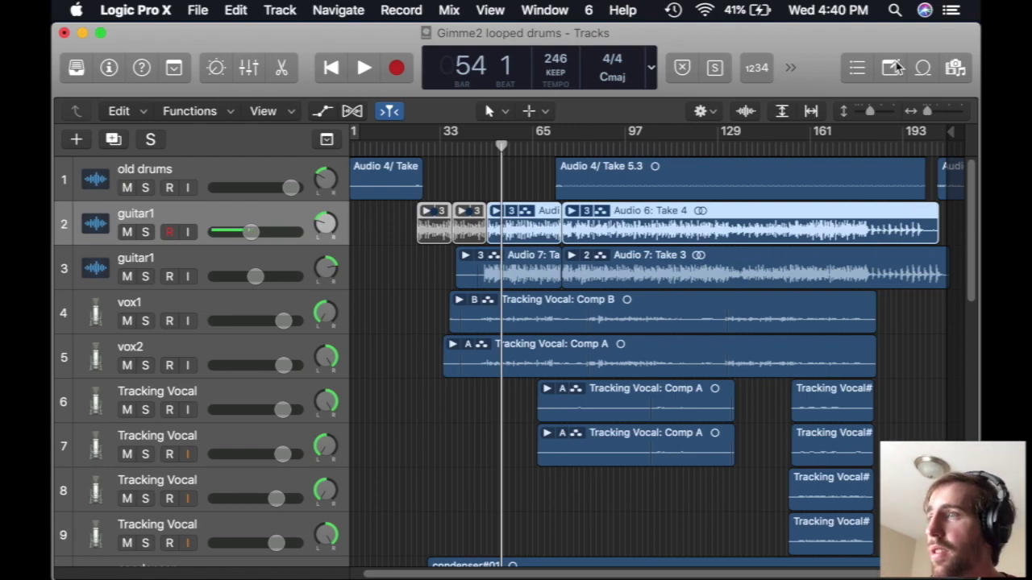
drag(501, 147, 452, 153)
click(366, 74)
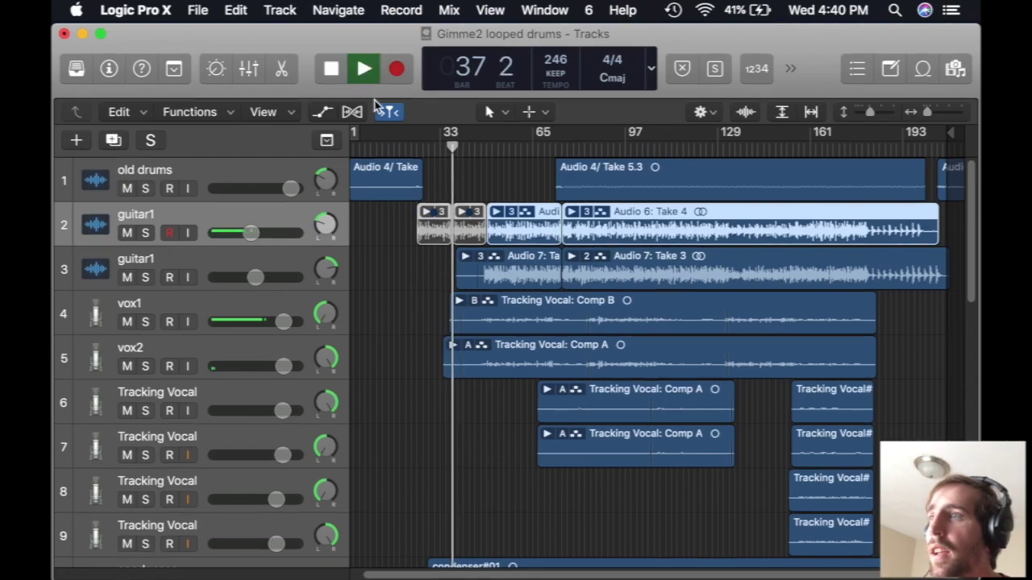
click(331, 69)
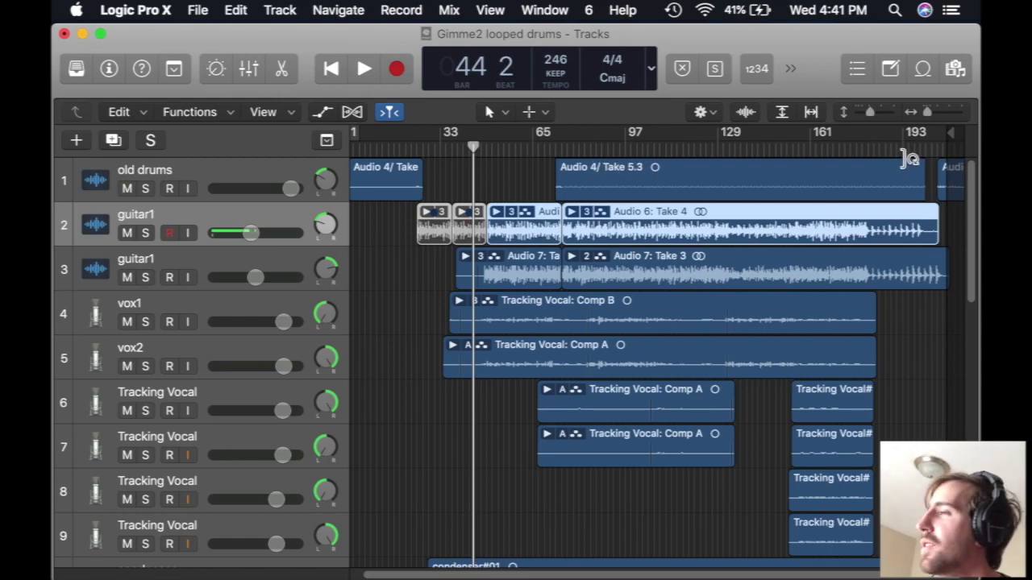
Select the bass amp and bass DI tracks alternately to compare the two bass recordings.
drag(969, 207, 961, 379)
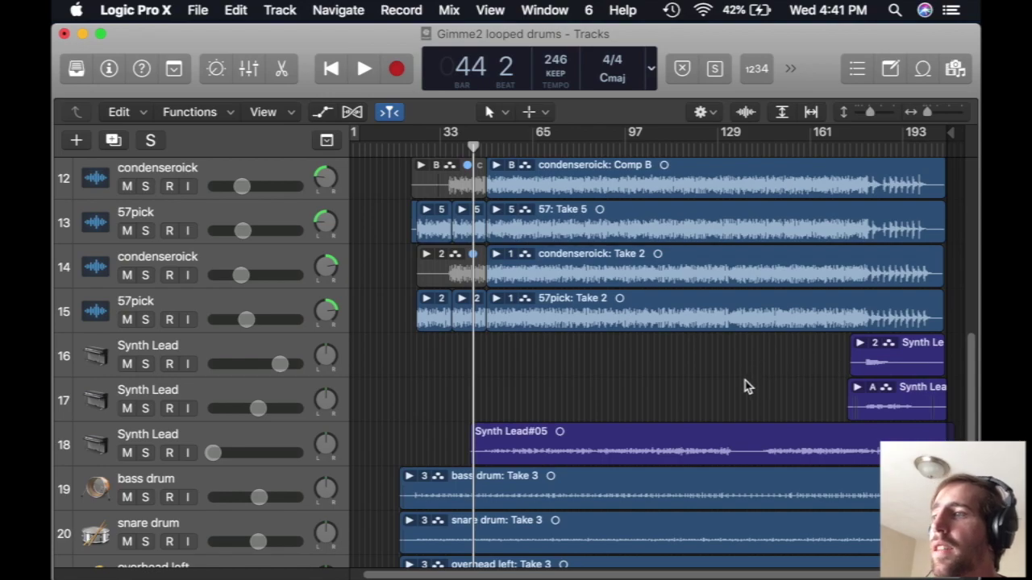
scroll(728, 388, up, 5)
scroll(714, 392, down, 10)
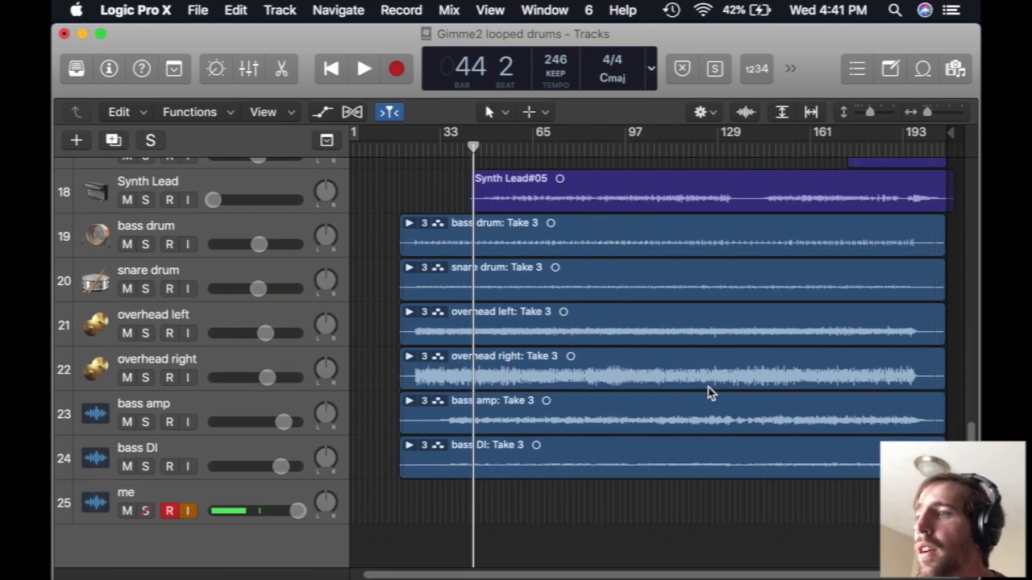
click(207, 408)
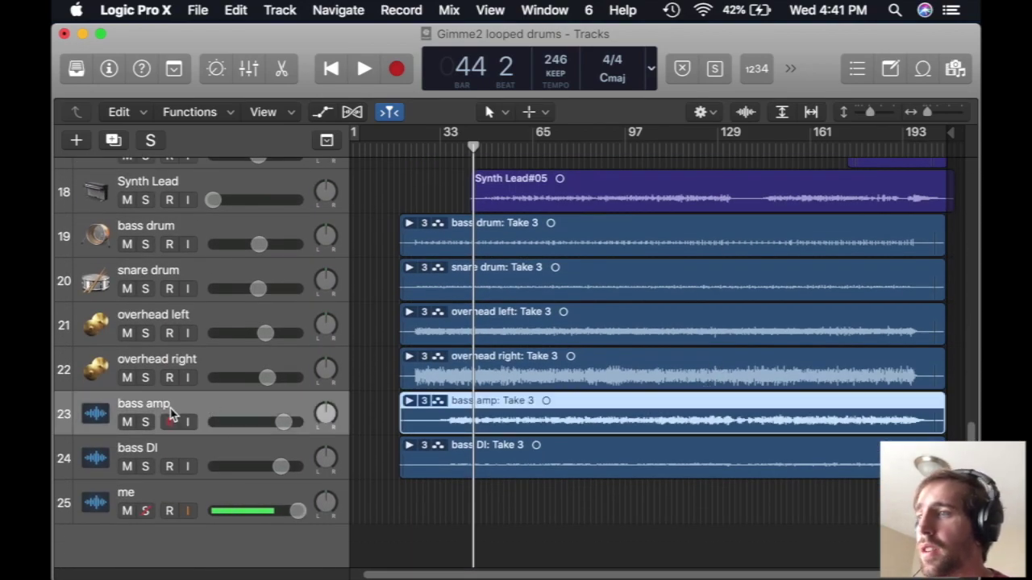
click(191, 454)
click(186, 425)
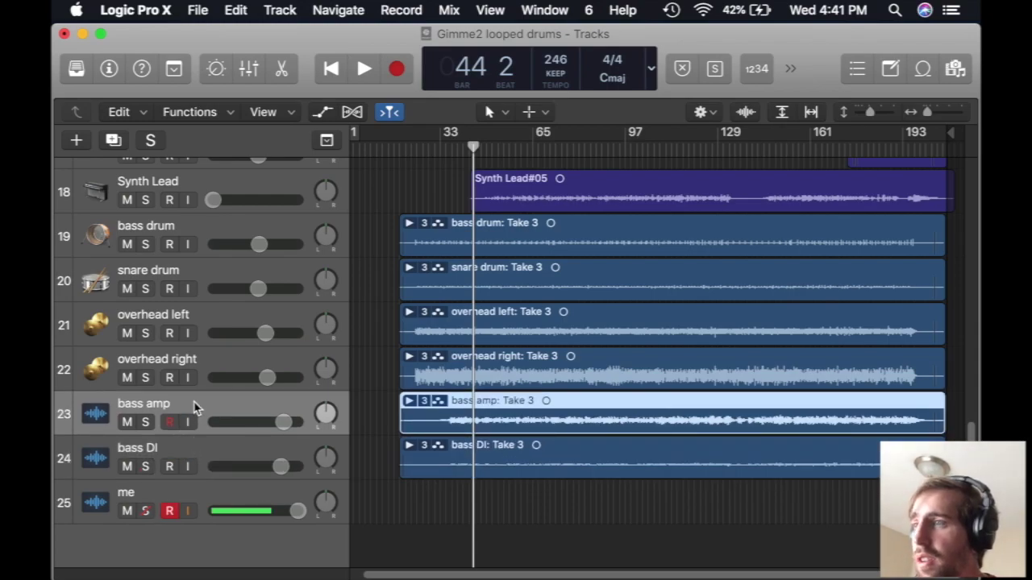
click(197, 454)
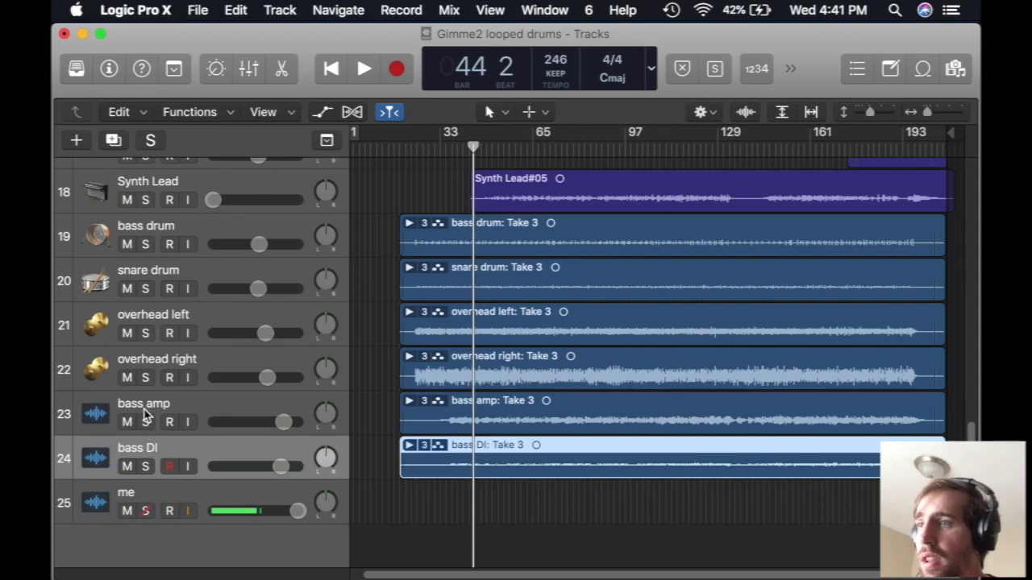
Play the bass amp track soloed from bar 44, restore the full mix and stop playback at bar 63.
click(145, 422)
click(361, 71)
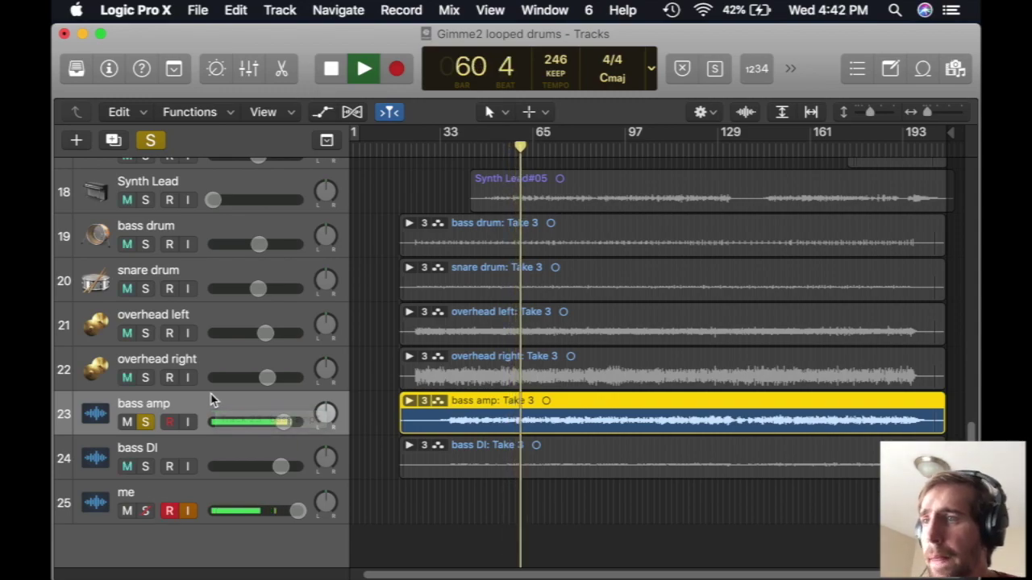
click(145, 422)
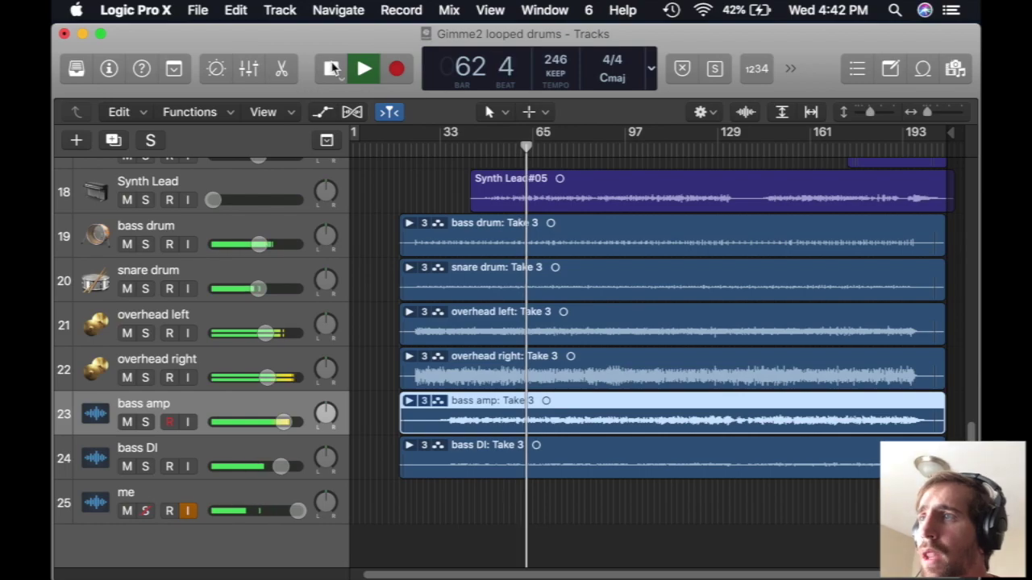
key(space)
Solo the bass DI track, play it from bar 39 and raise its volume slightly.
click(145, 467)
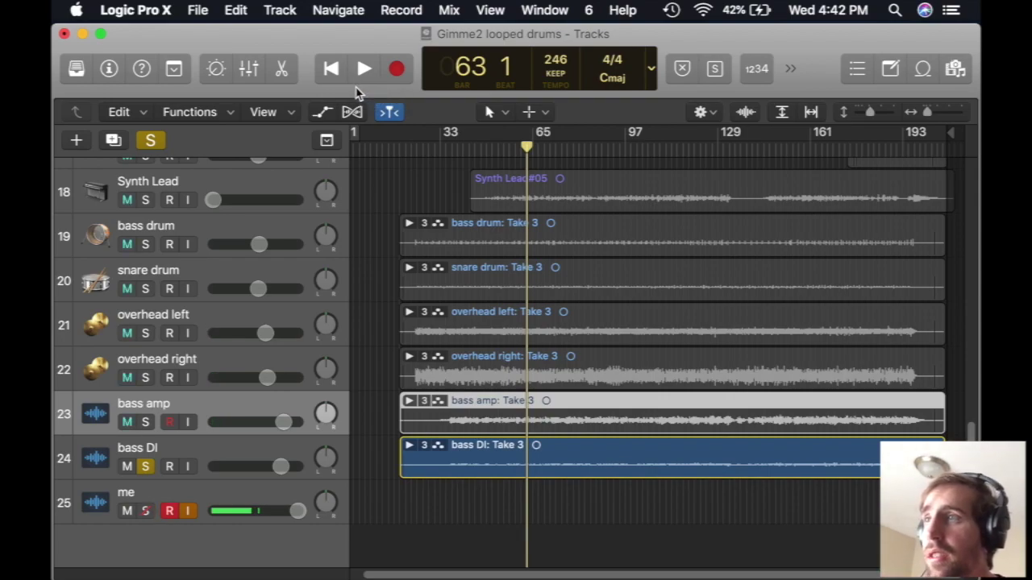
drag(526, 146, 457, 158)
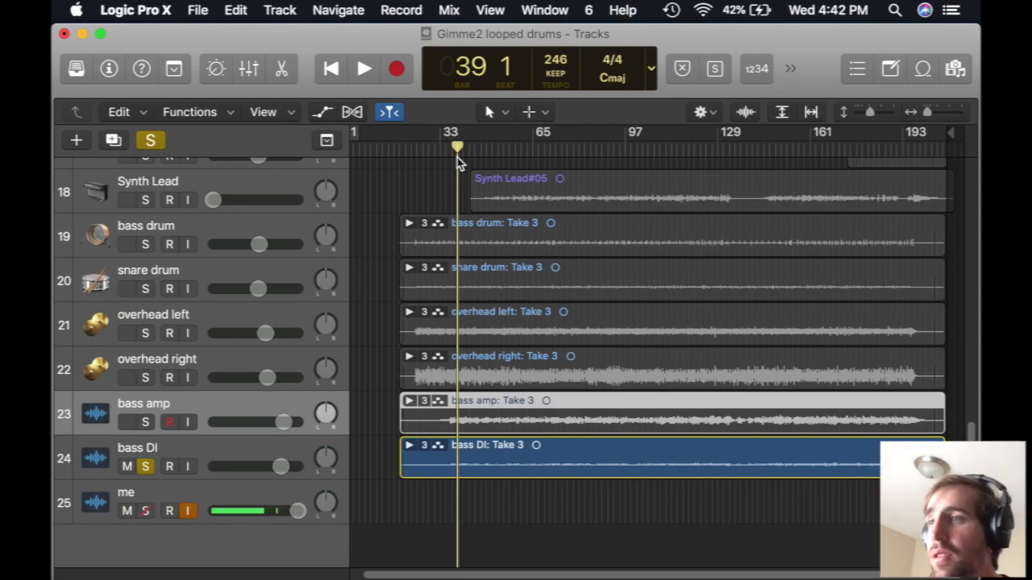
click(369, 71)
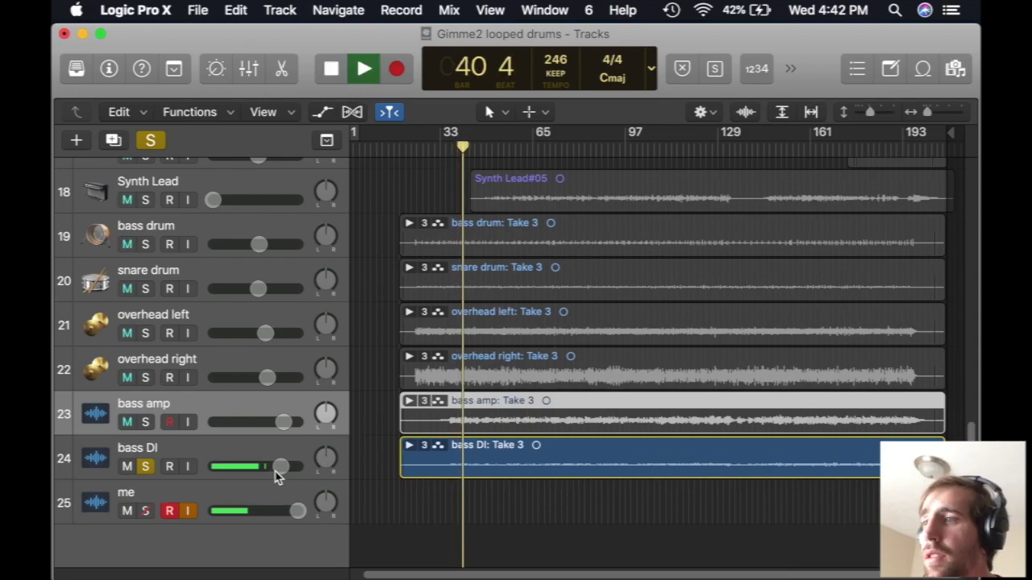
drag(280, 466, 288, 466)
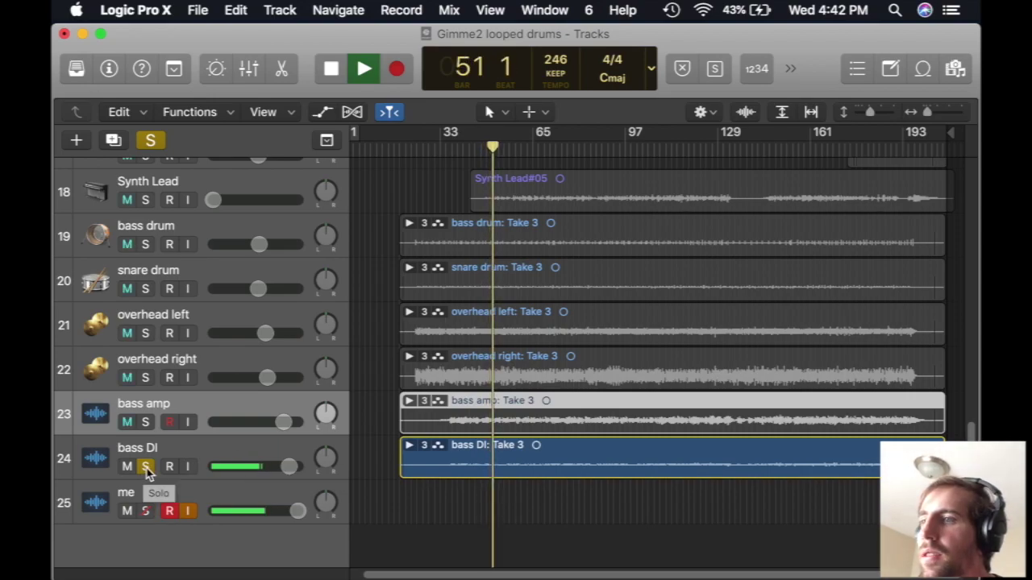
Listen to the bass amp and bass DI soloed together, restore the full mix and stop playback at bar 84.
click(145, 421)
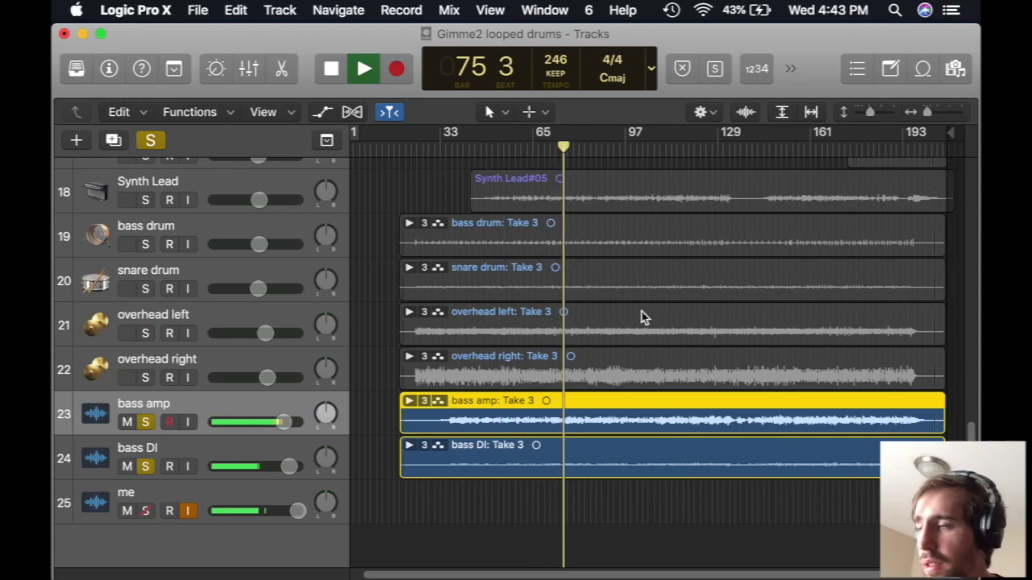
click(146, 422)
click(145, 466)
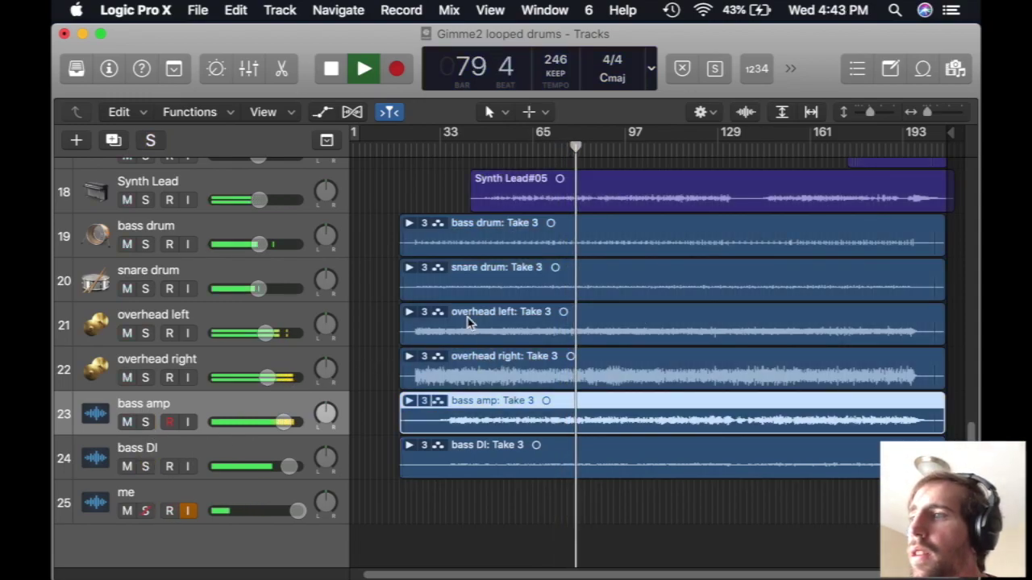
click(331, 70)
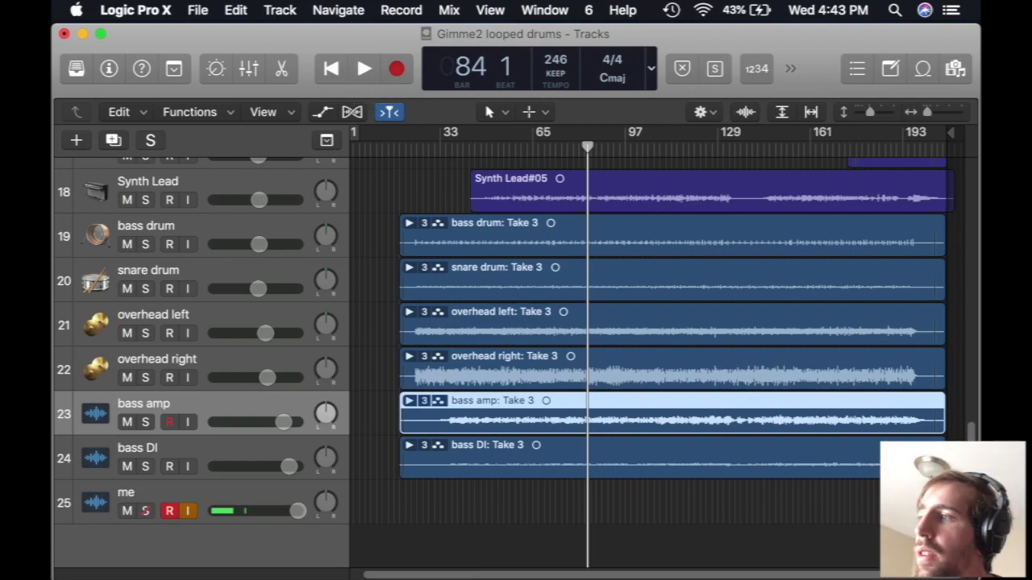
scroll(515, 362, up, 5)
scroll(516, 363, down, 5)
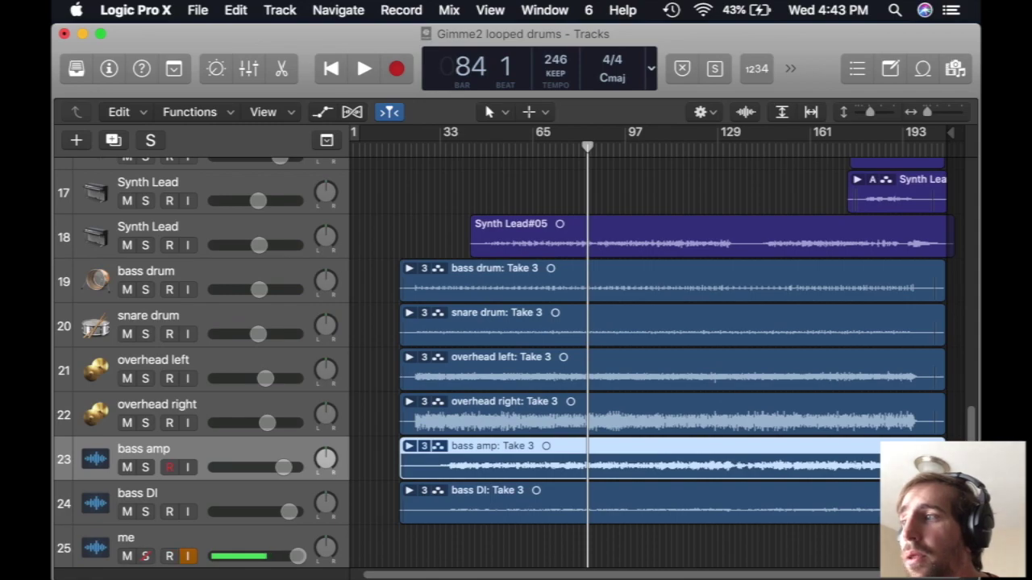
scroll(516, 363, down, 1)
scroll(516, 362, up, 1)
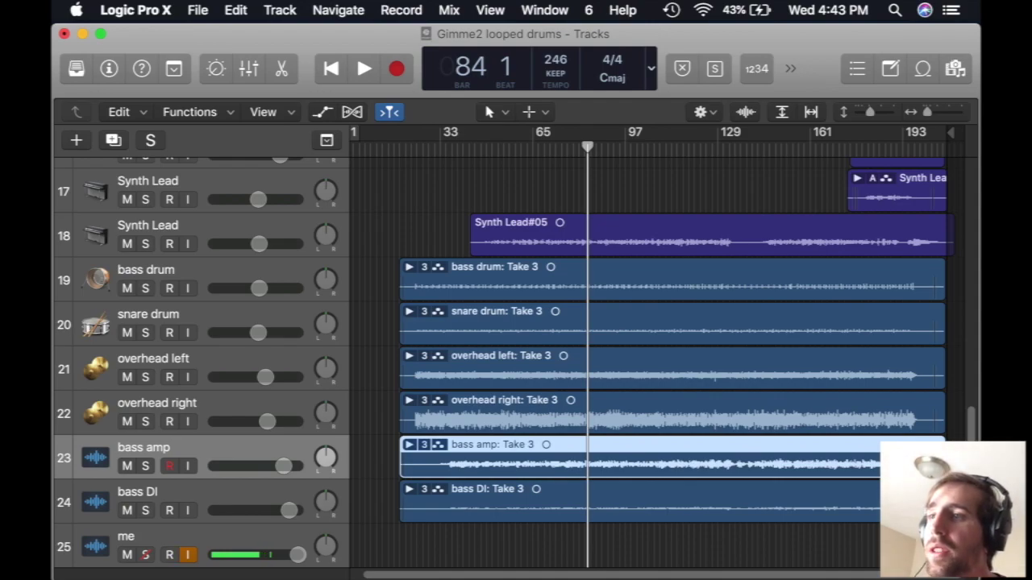
scroll(516, 362, down, 2)
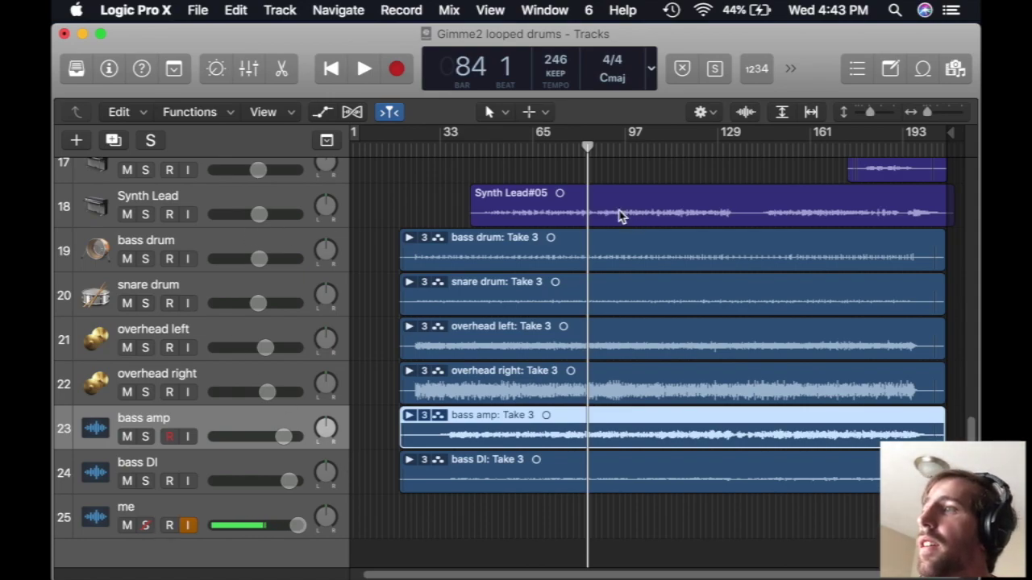
Play the full mix from bar 73, solo the bass amp track and stop playback at bar 82.
drag(568, 148, 556, 153)
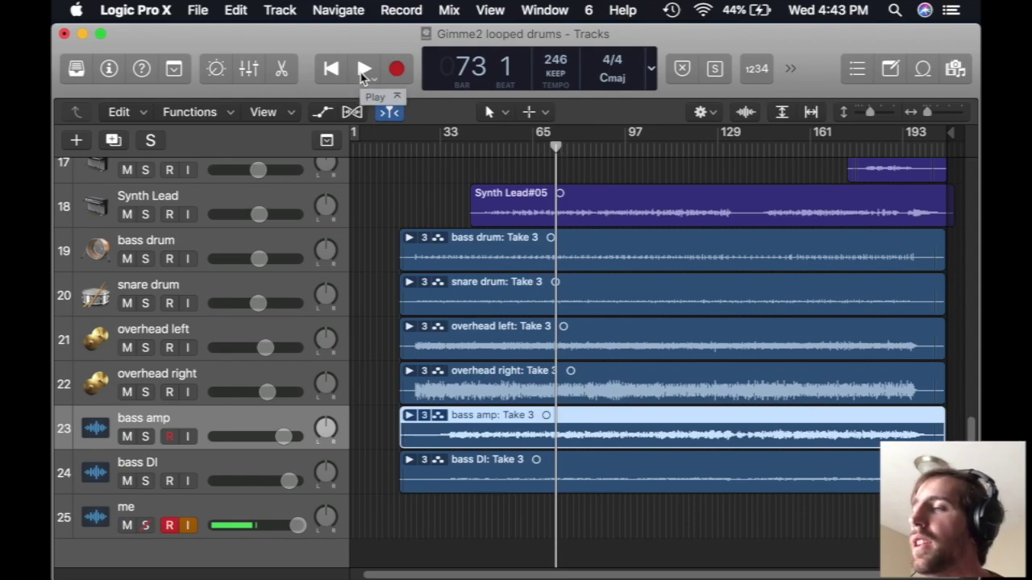
click(364, 71)
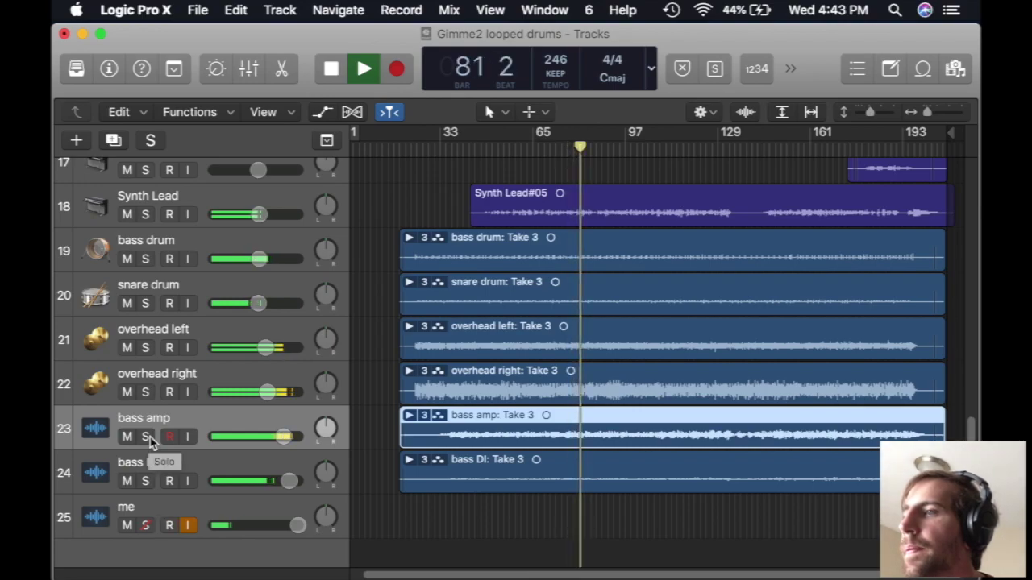
click(146, 436)
click(331, 68)
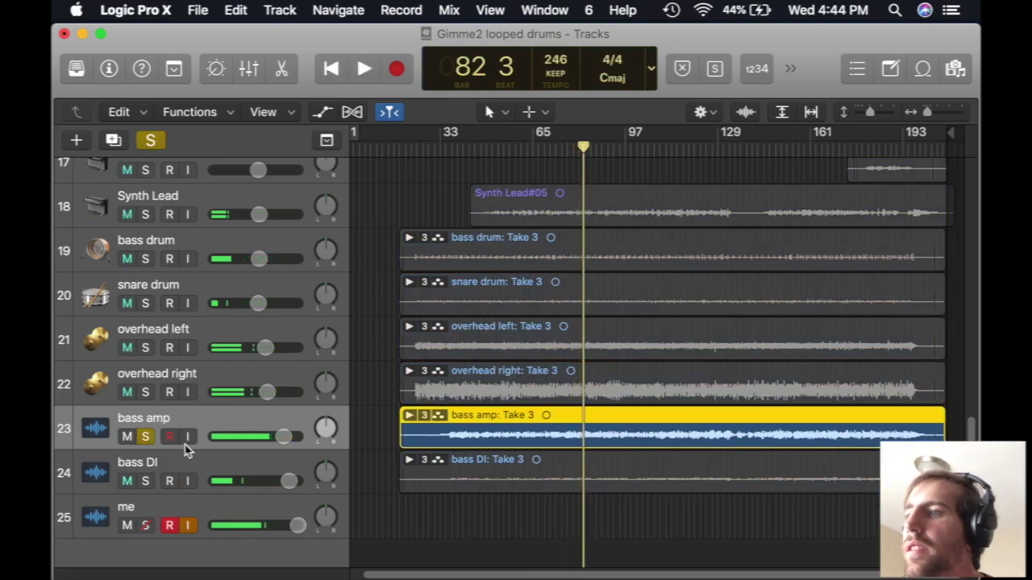
Select the bass amp track and show the Library and the Mixer.
click(189, 460)
click(189, 417)
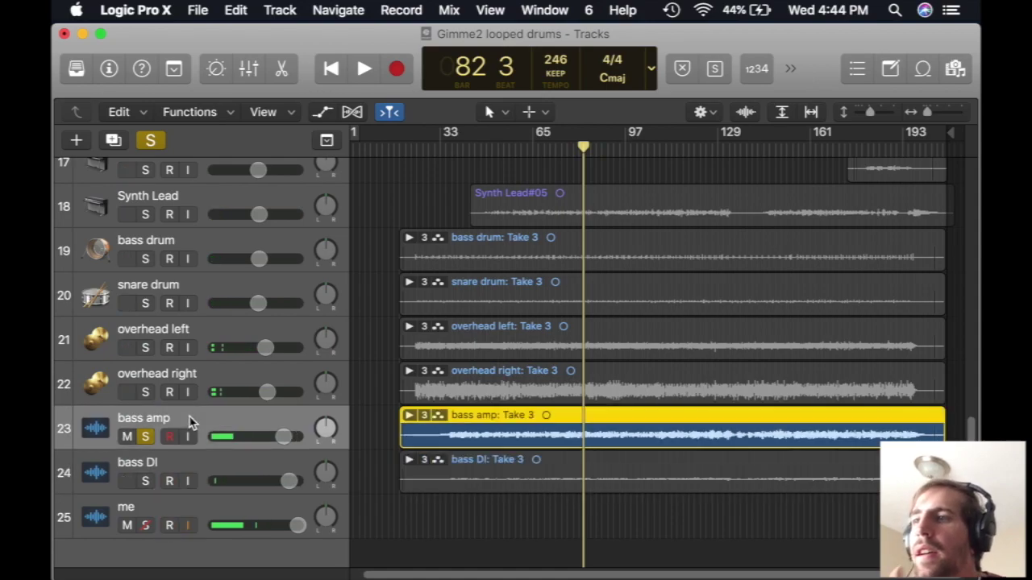
click(77, 69)
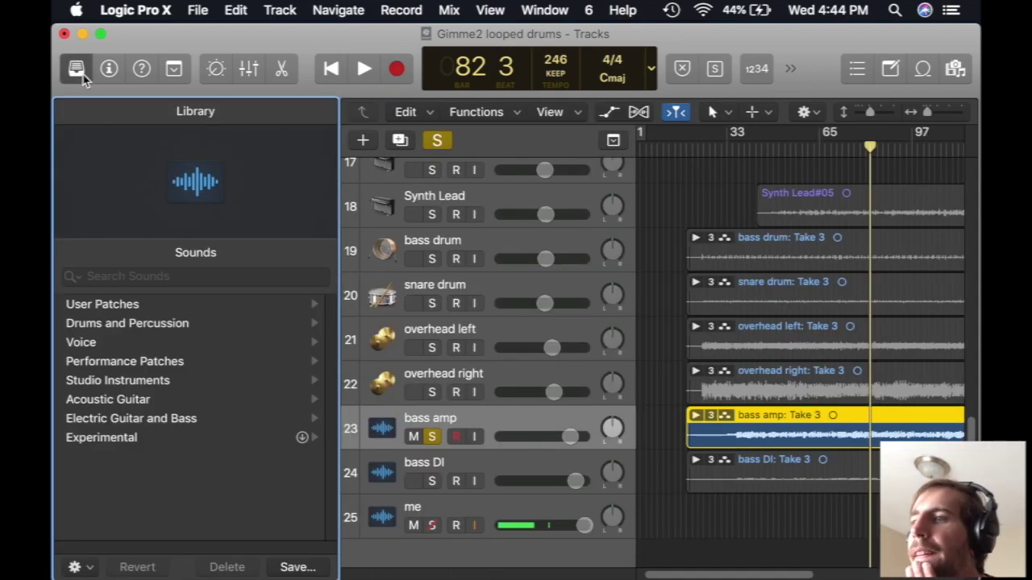
scroll(802, 575, right, 6)
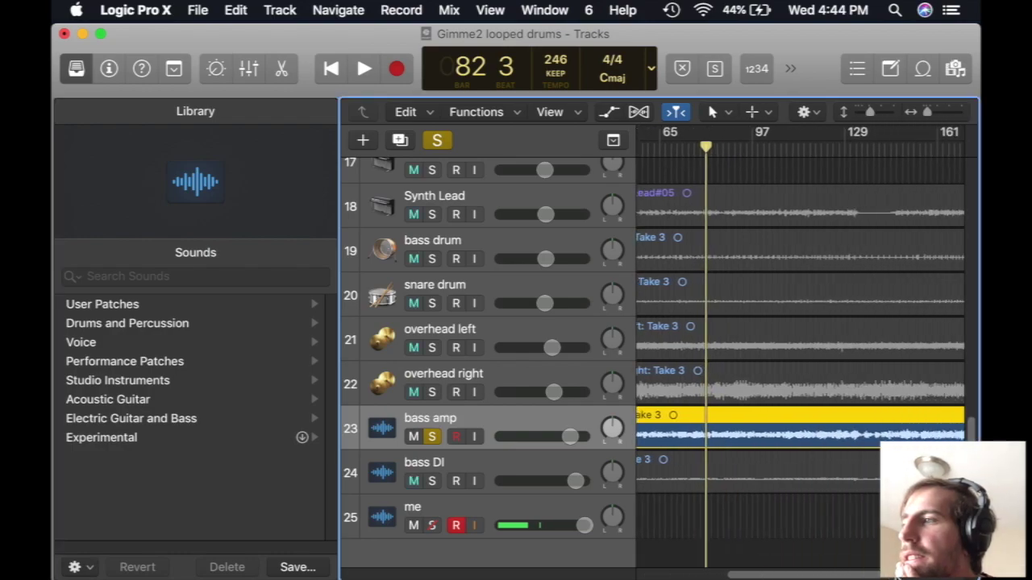
scroll(802, 574, left, 7)
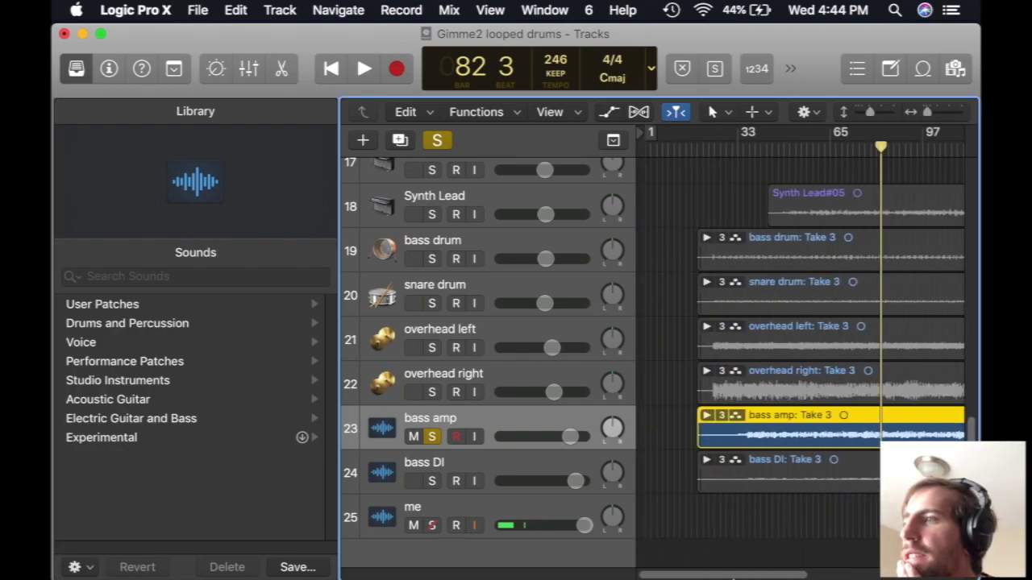
click(249, 68)
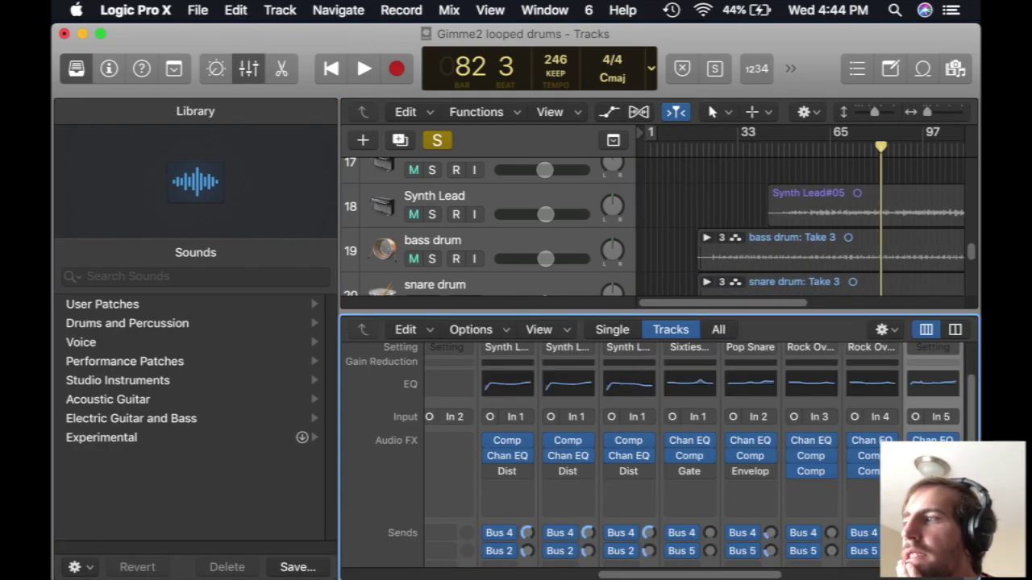
Open the bass amp's Channel EQ, dismiss the disk space notification, bypass the EQ and close its window.
scroll(965, 431, down, 5)
scroll(965, 432, up, 7)
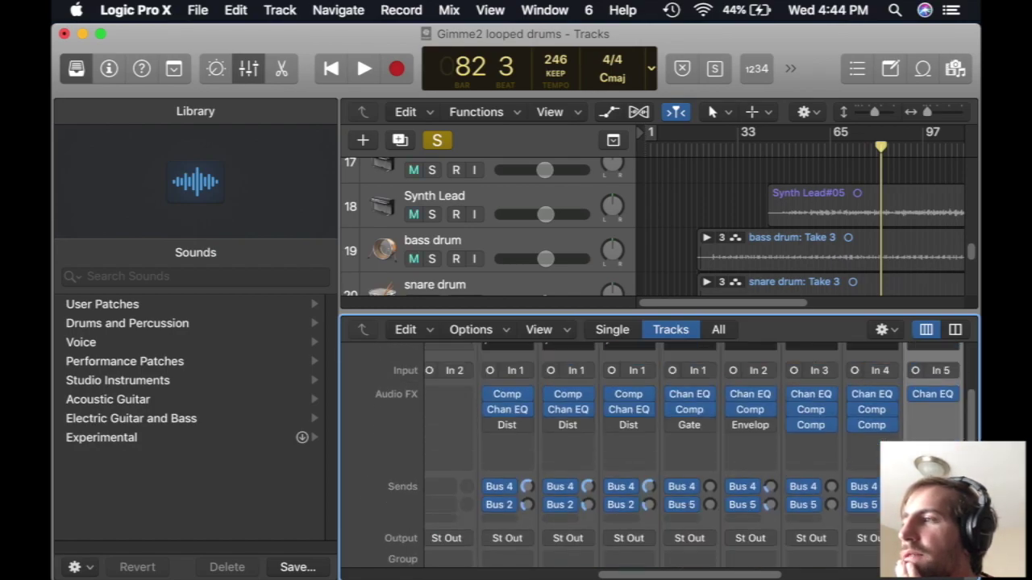
scroll(972, 420, down, 4)
scroll(975, 413, up, 4)
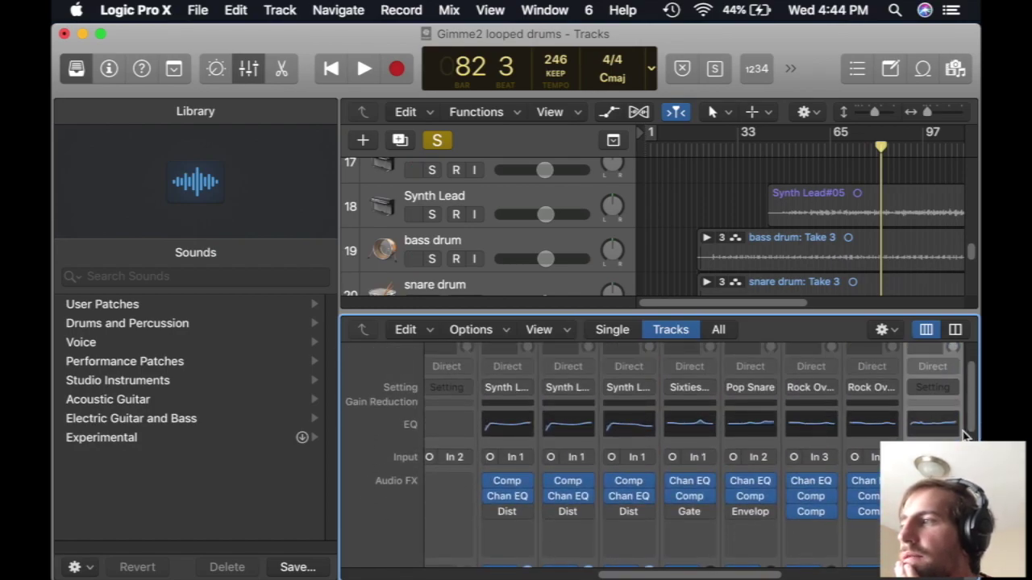
click(945, 433)
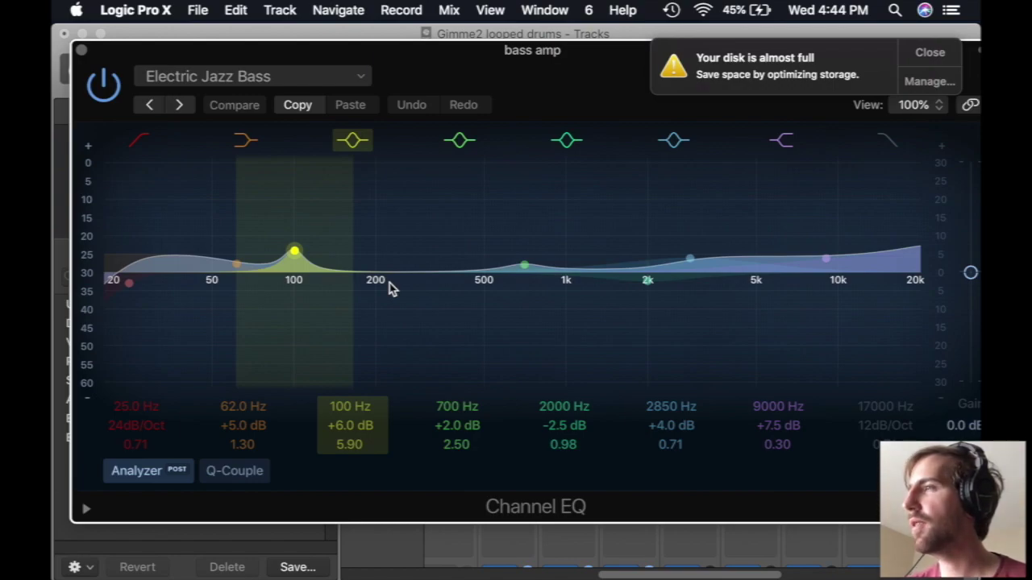
click(930, 58)
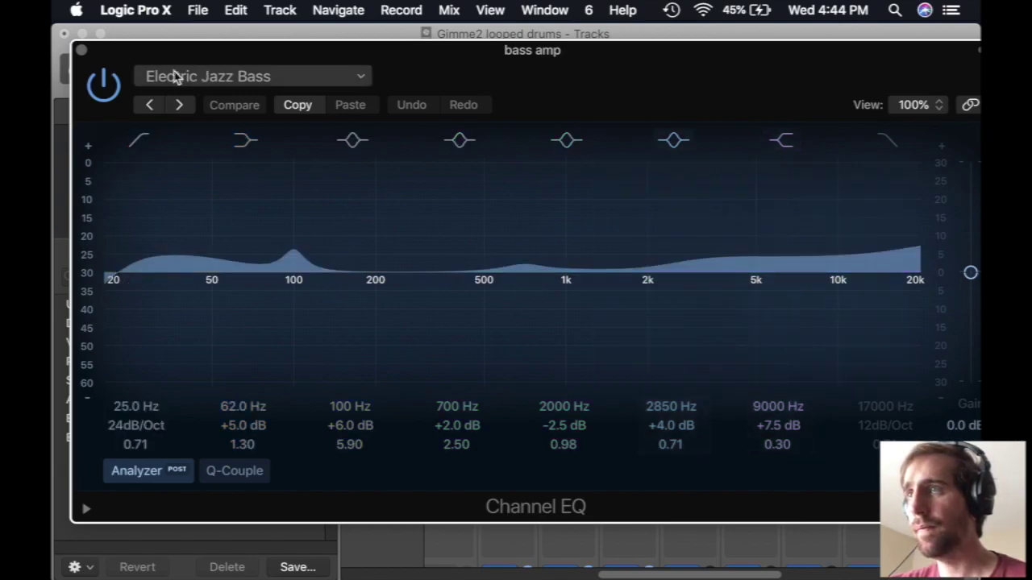
click(103, 87)
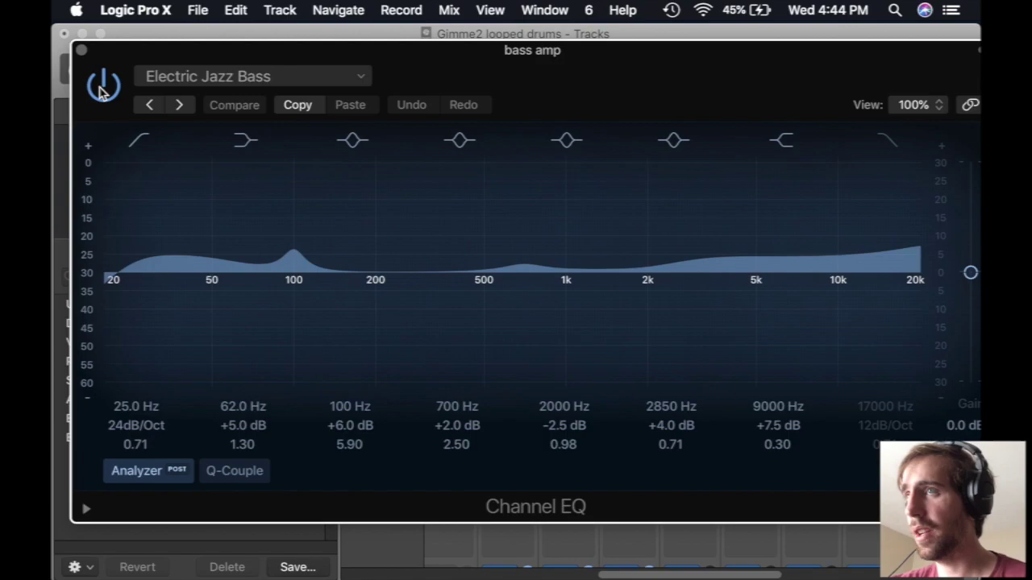
click(81, 50)
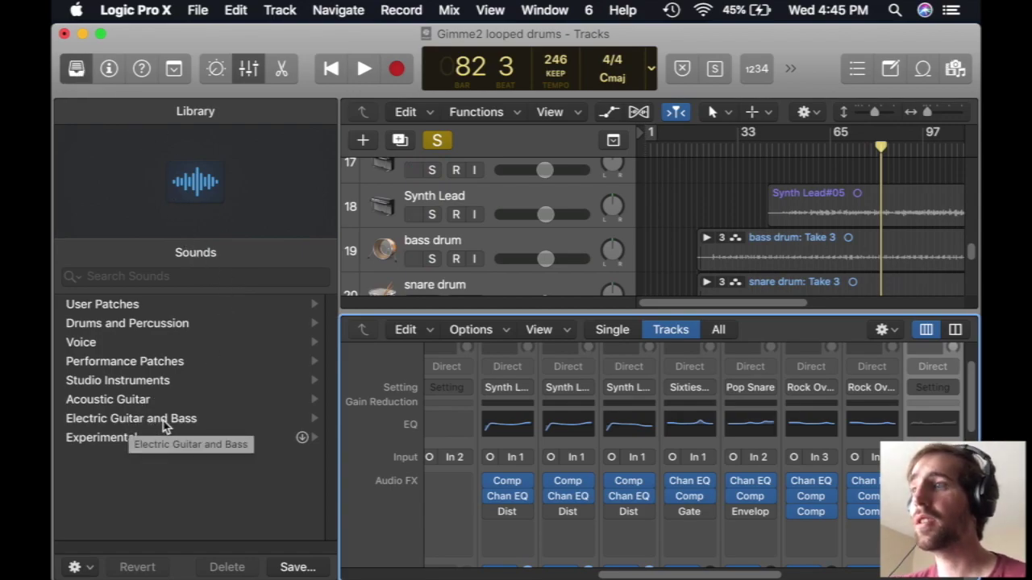
Load the Pick Brightener patch from the Clean Bass sounds in Electric Guitar and Bass onto the bass amp track.
drag(970, 272, 976, 278)
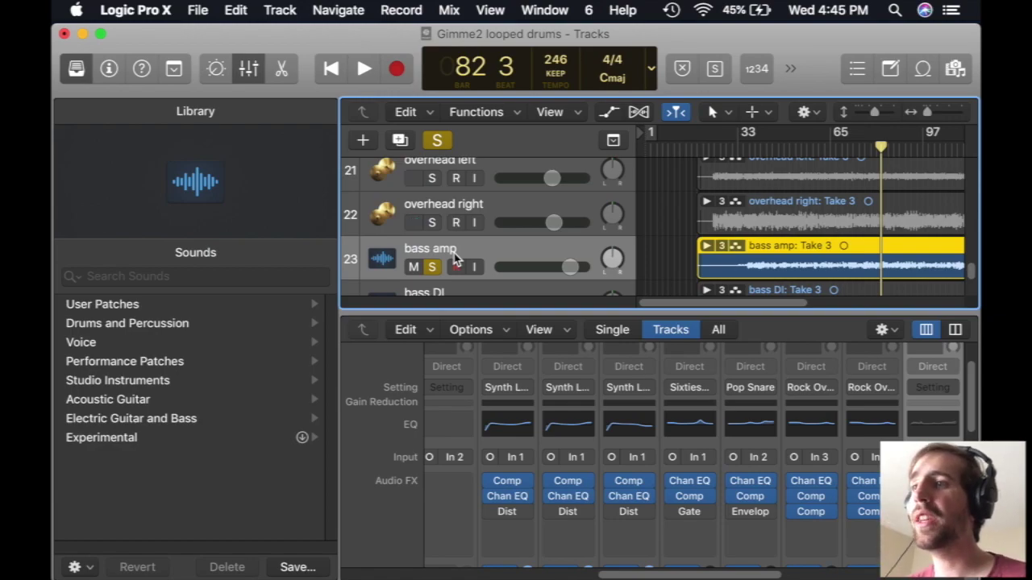
click(141, 427)
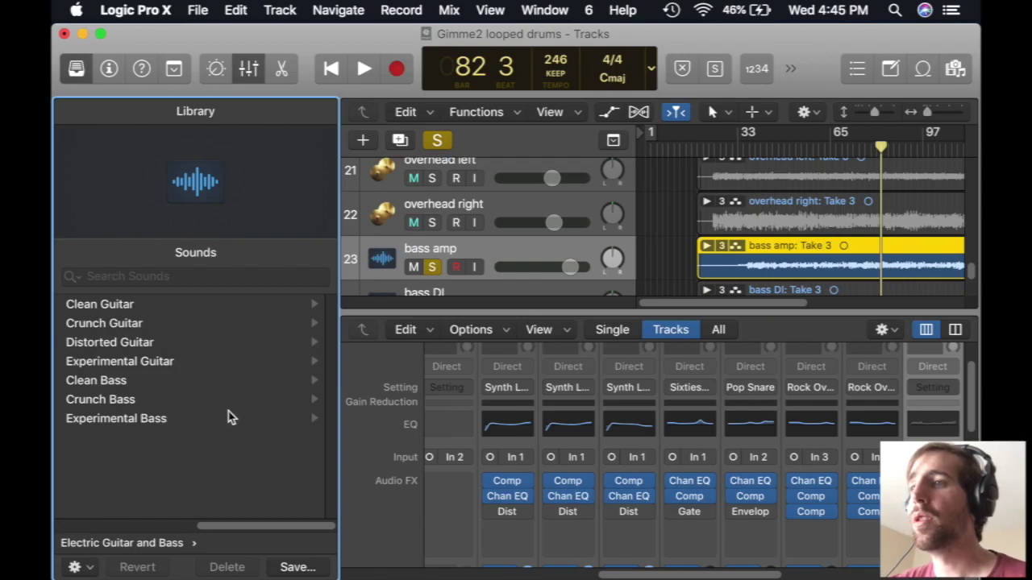
click(117, 383)
drag(335, 439, 337, 385)
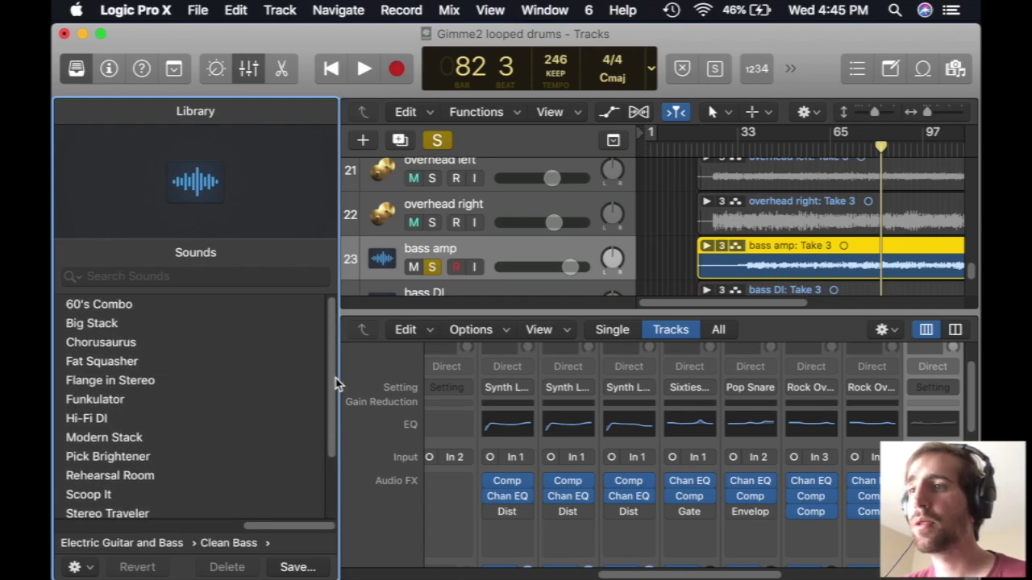
click(115, 458)
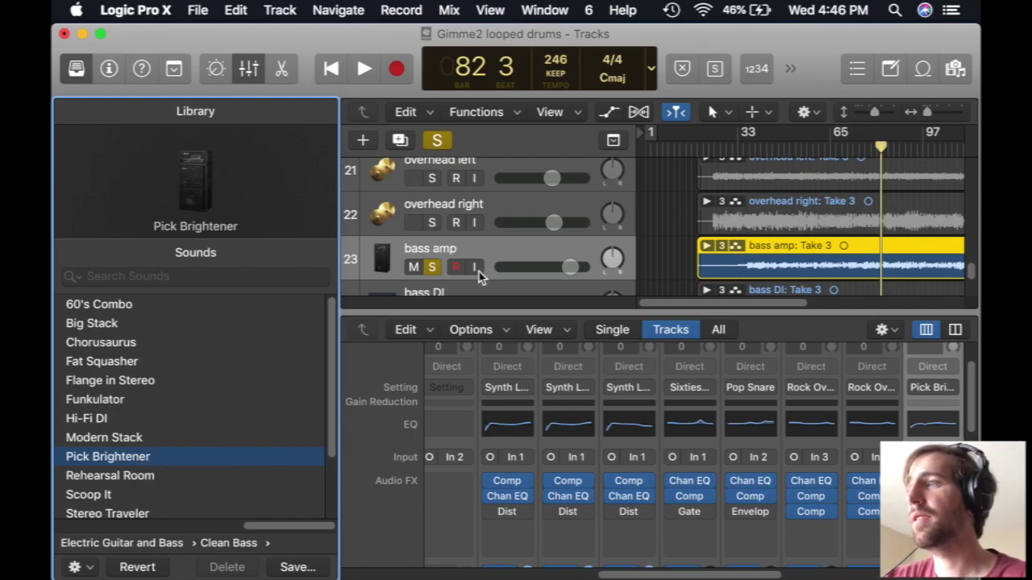
Listen to the soloed bass amp from bar 36, pause at bar 44, resume and stop at bar 53.
click(747, 150)
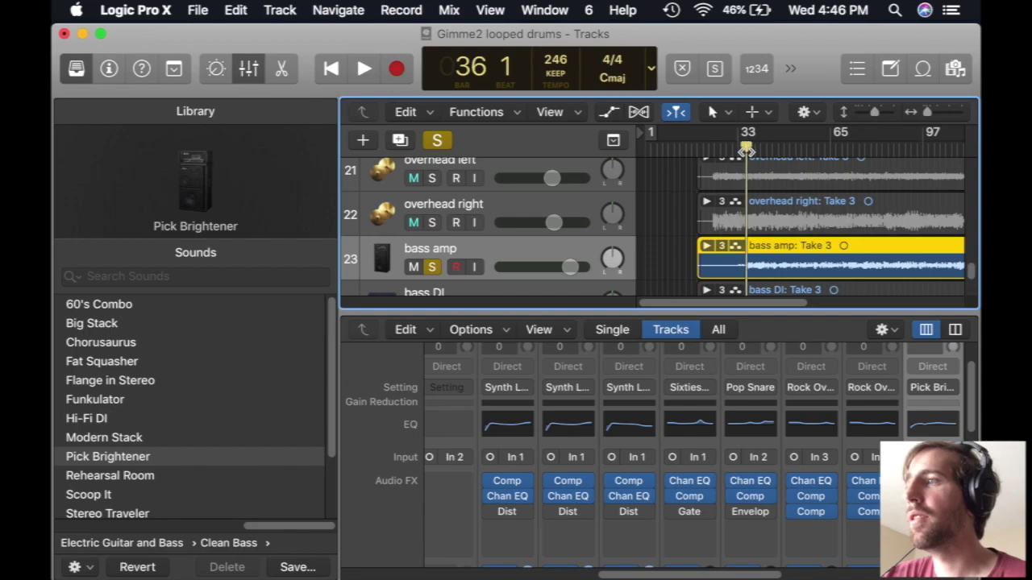
click(364, 68)
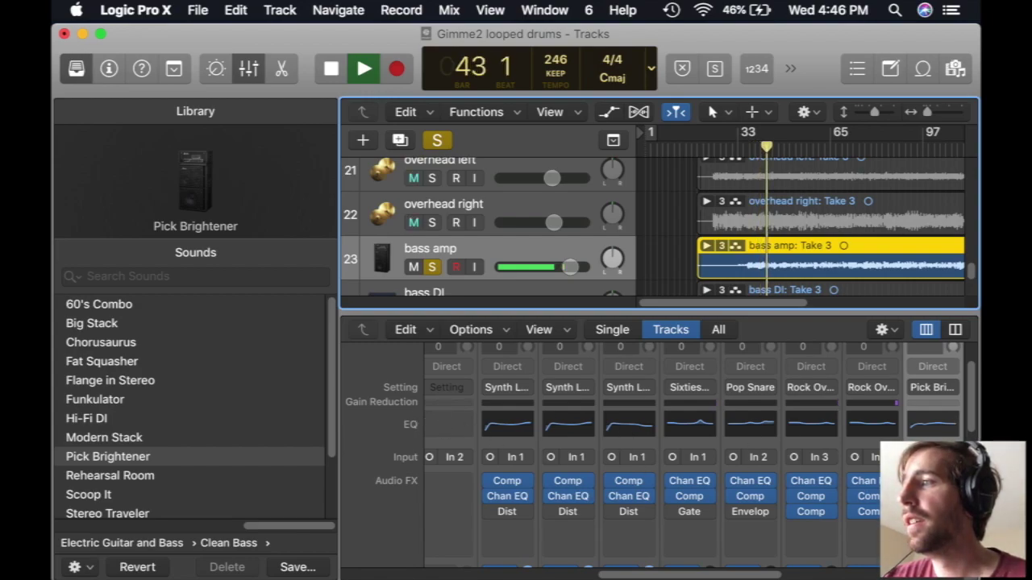
key(space)
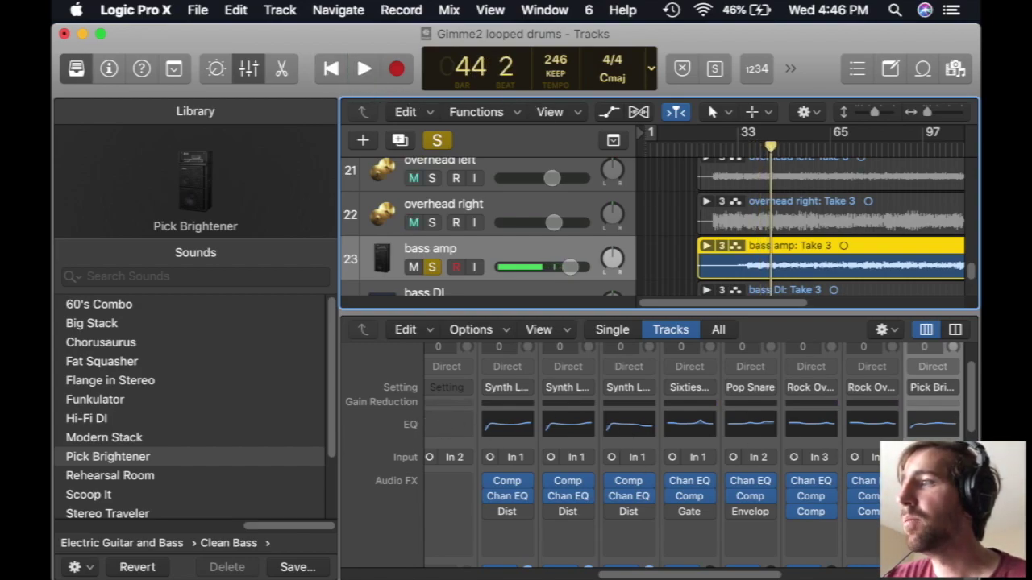
key(Tab)
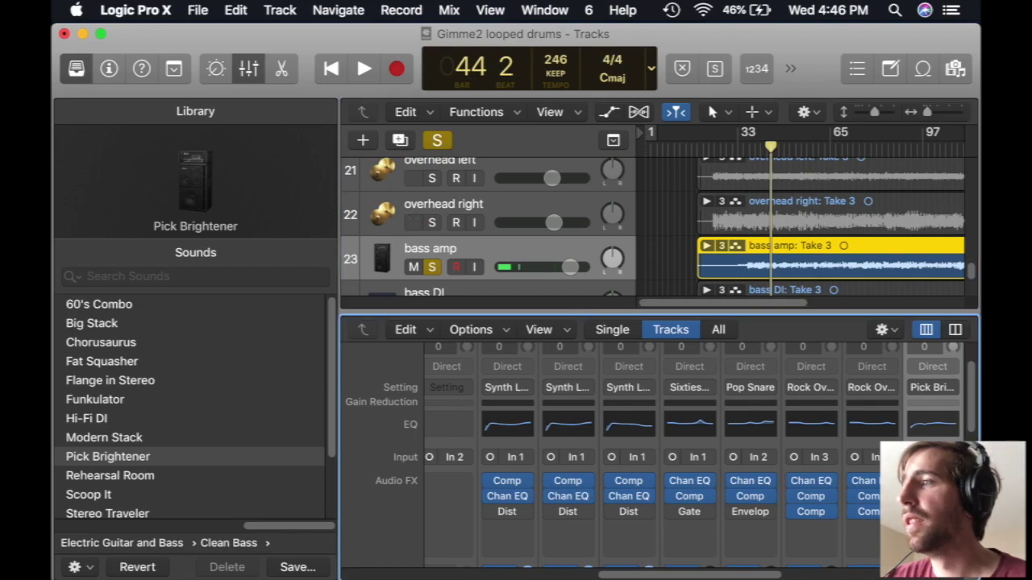
click(364, 69)
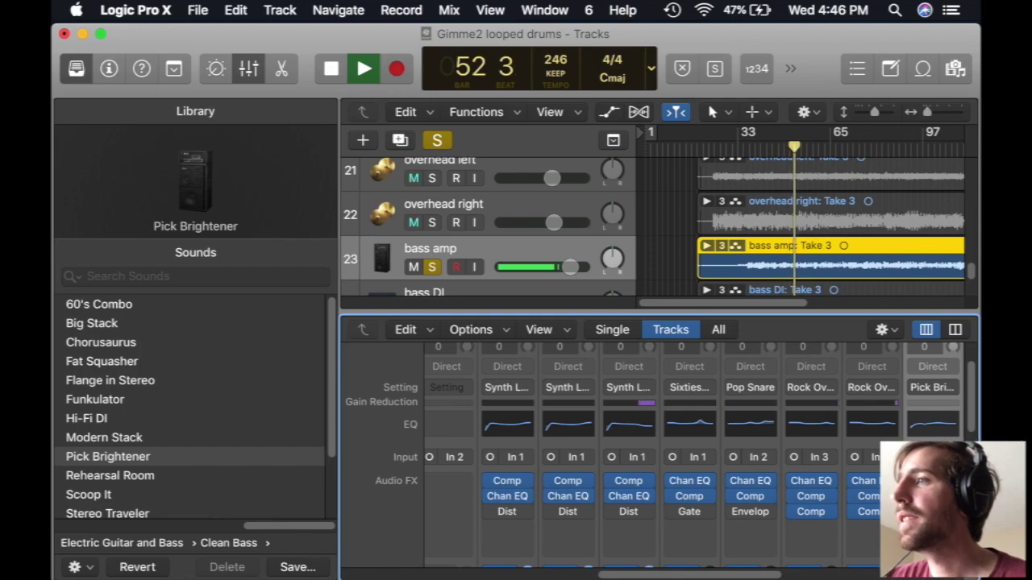
click(330, 68)
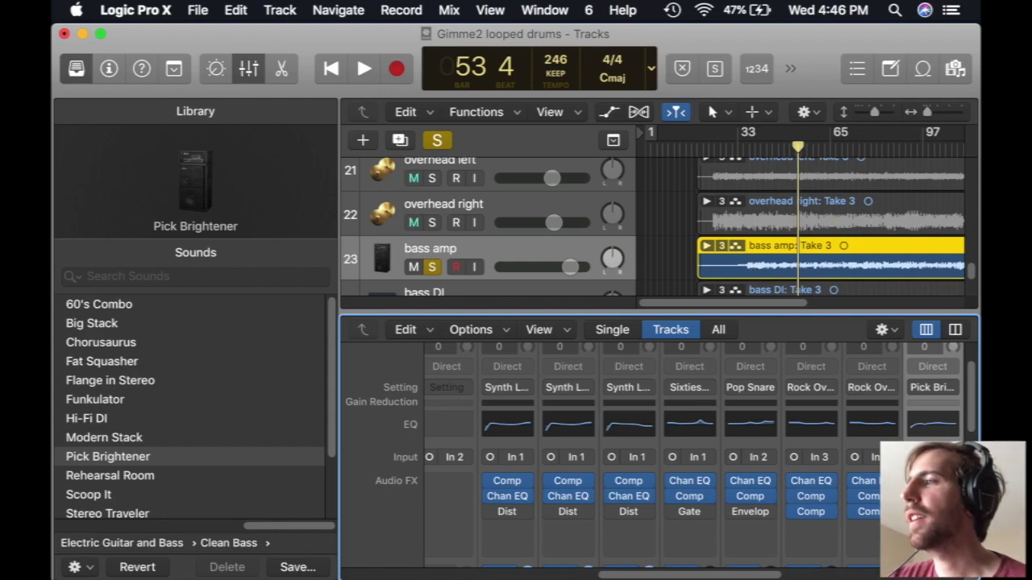
Open the bass amp's Exciter effect to view its settings and close its window.
click(933, 512)
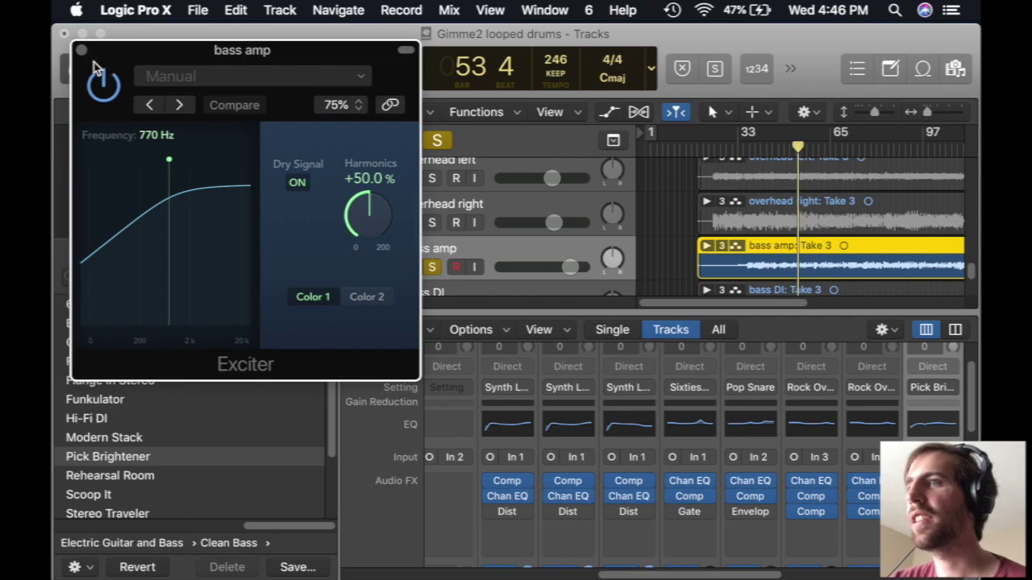
click(82, 50)
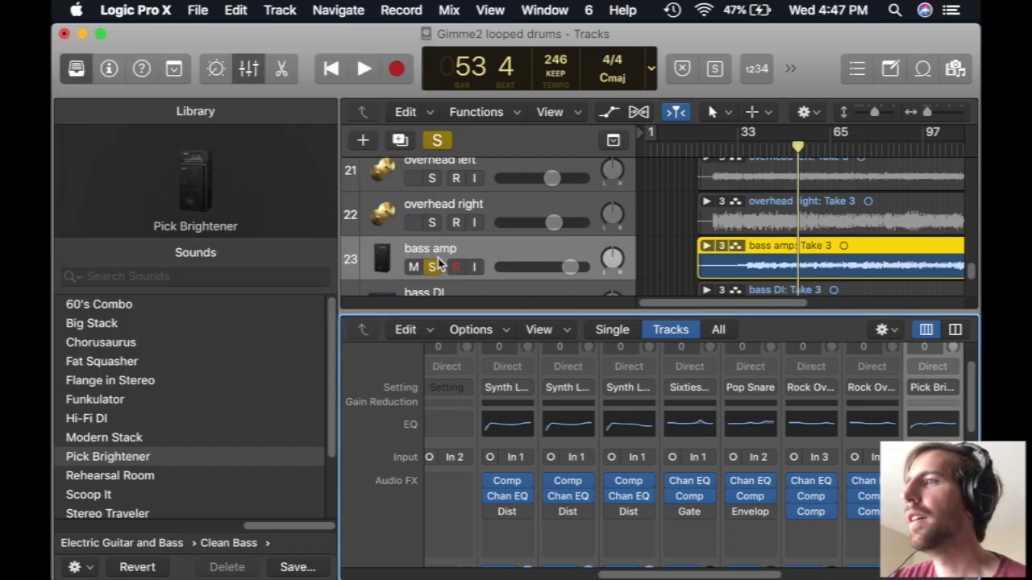
Clear the solo on the bass amp track to restore the full mix.
scroll(643, 232, up, 1)
scroll(641, 231, down, 3)
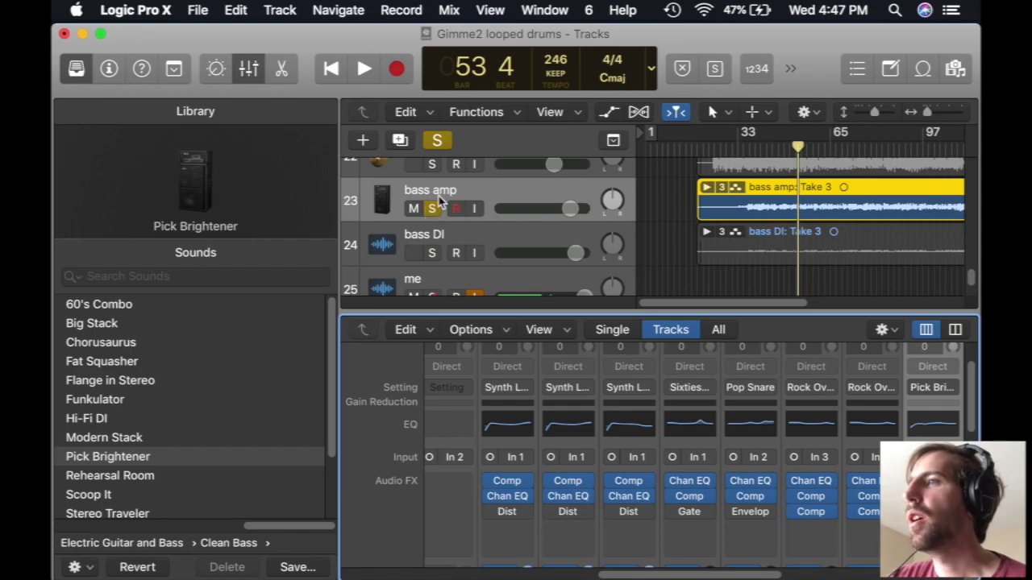
click(436, 142)
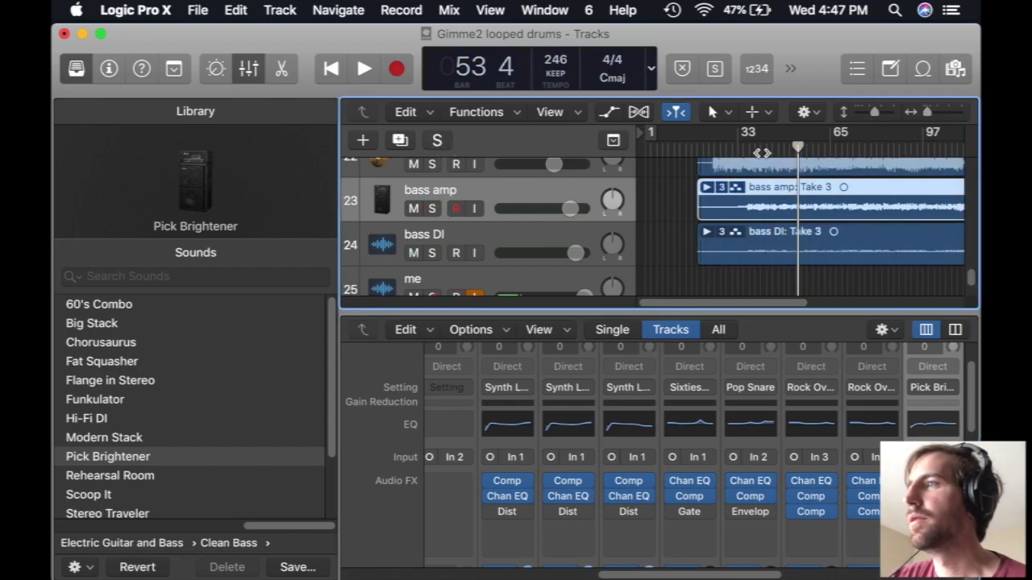
Hide the Library and listen to the full mix from bar 32, pausing at bar 39 and stopping at bar 43.
click(736, 150)
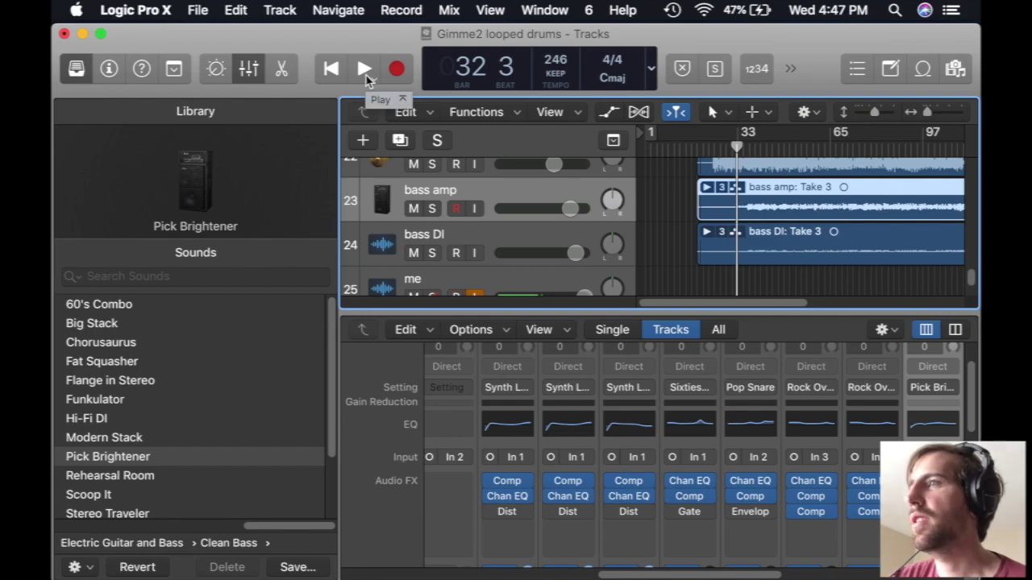
click(76, 68)
click(364, 70)
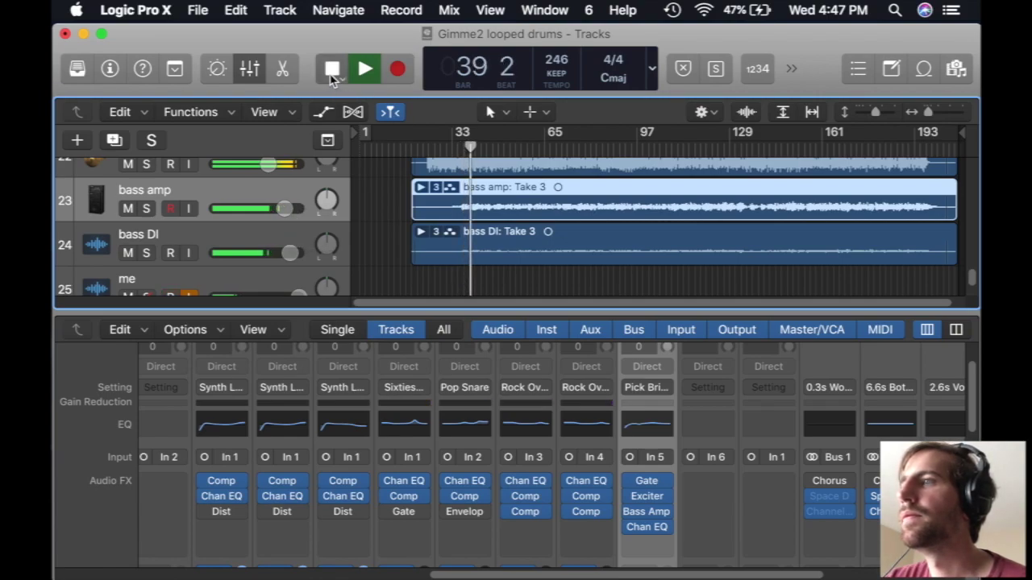
key(space)
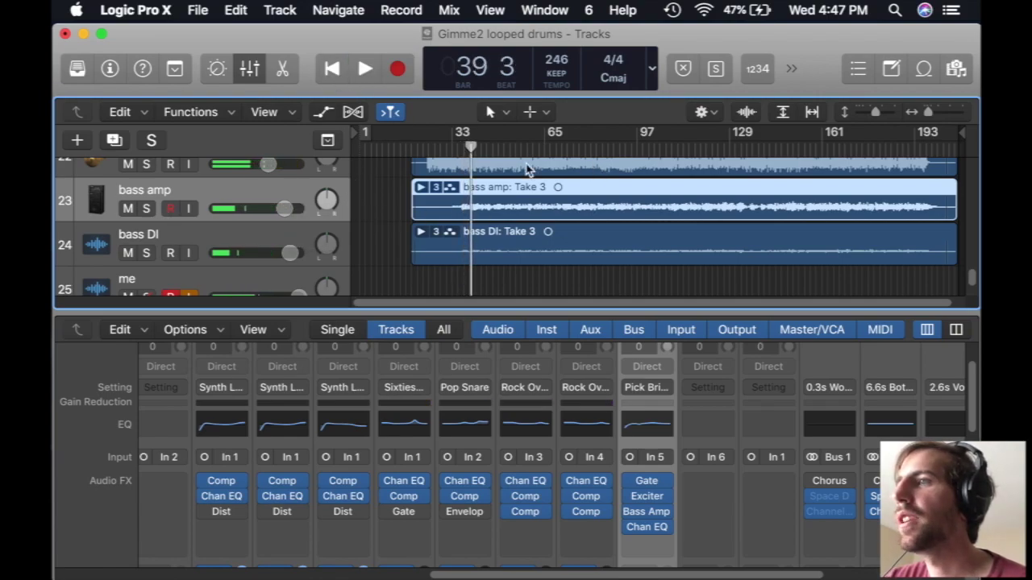
click(366, 71)
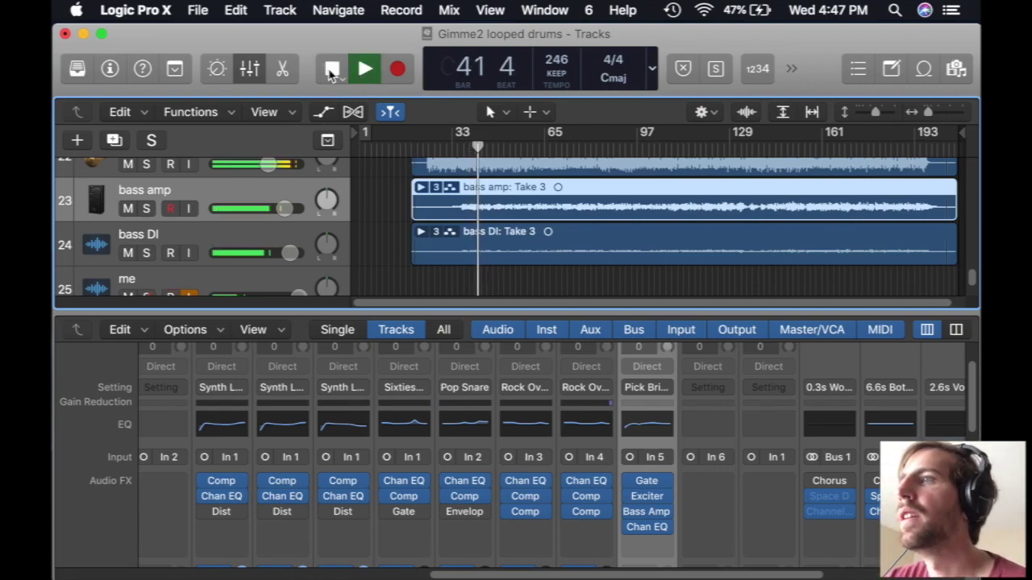
click(333, 72)
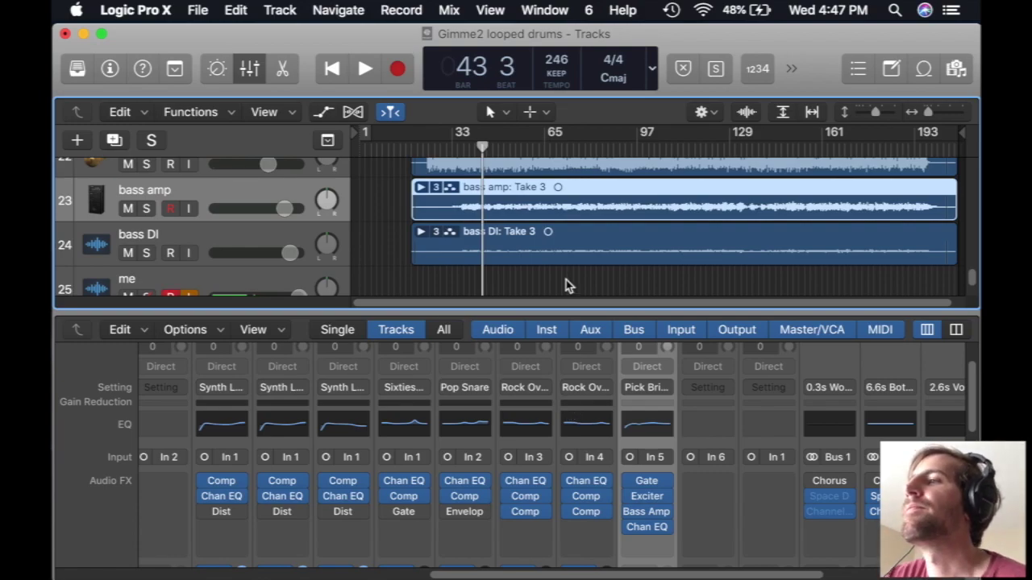
mouse_move(645, 489)
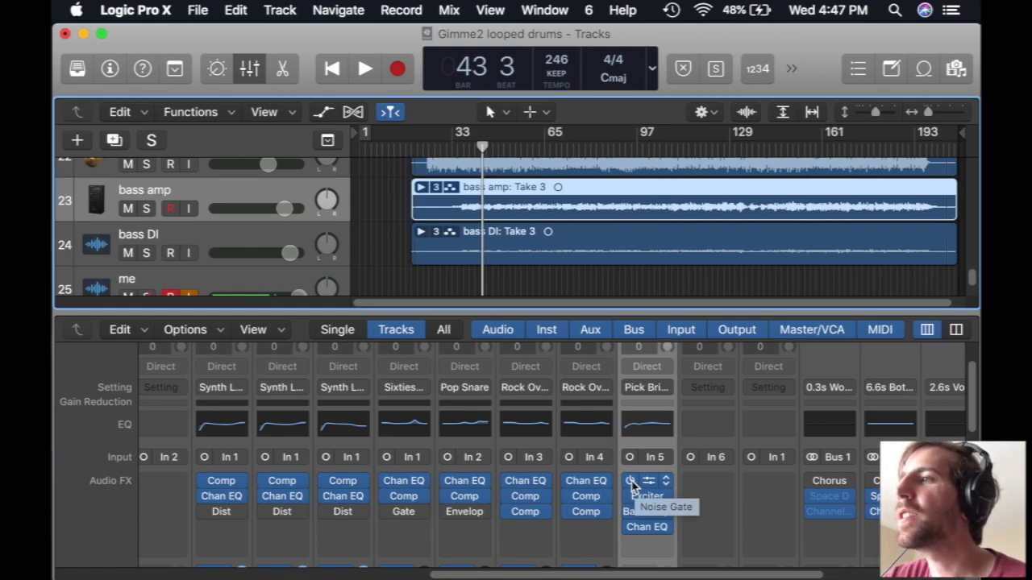
click(631, 482)
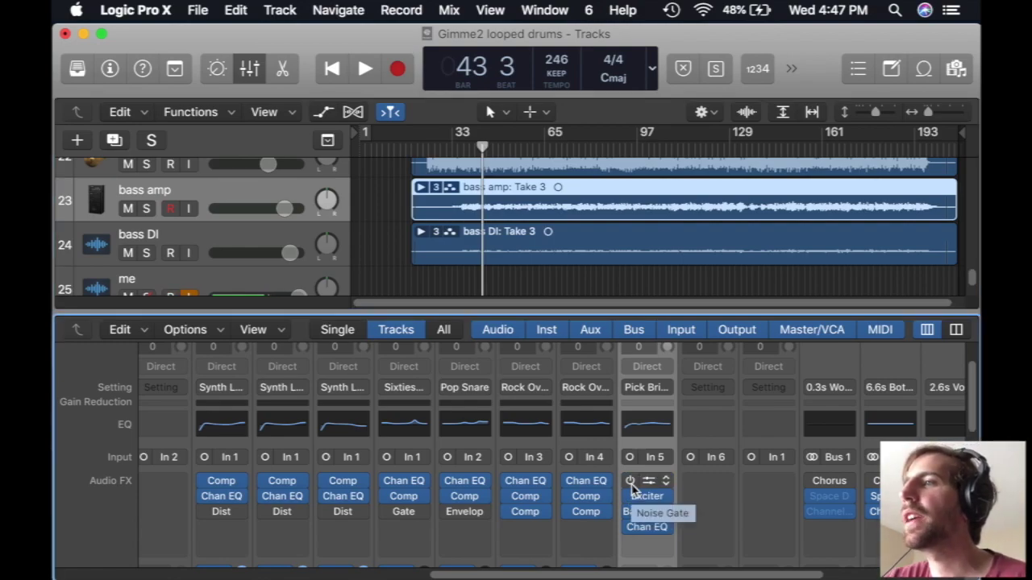
click(632, 494)
click(634, 483)
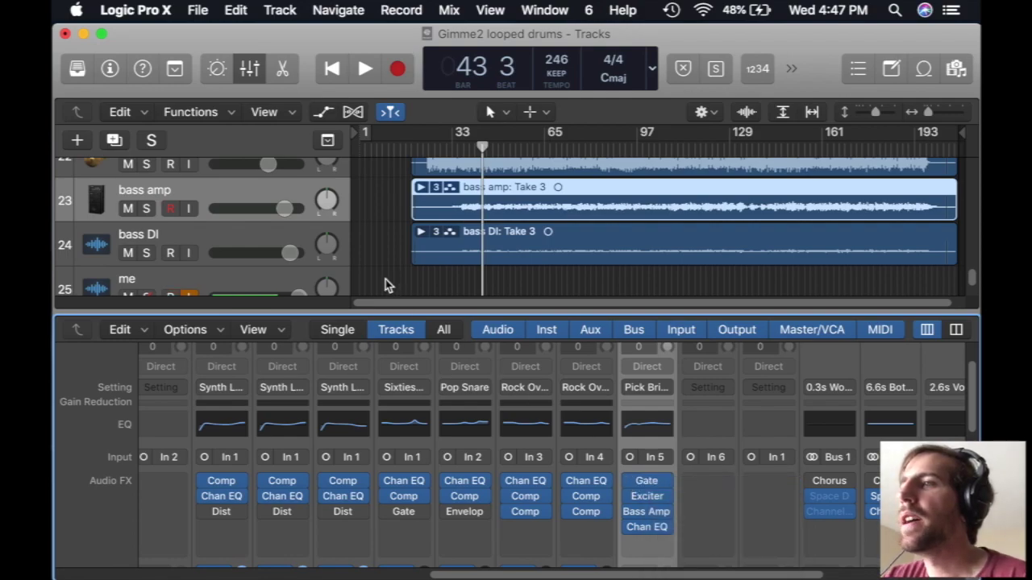
Raise the bass amp track's volume slightly and play the mix from bar 43 to bar 50.
drag(290, 212, 300, 211)
click(365, 68)
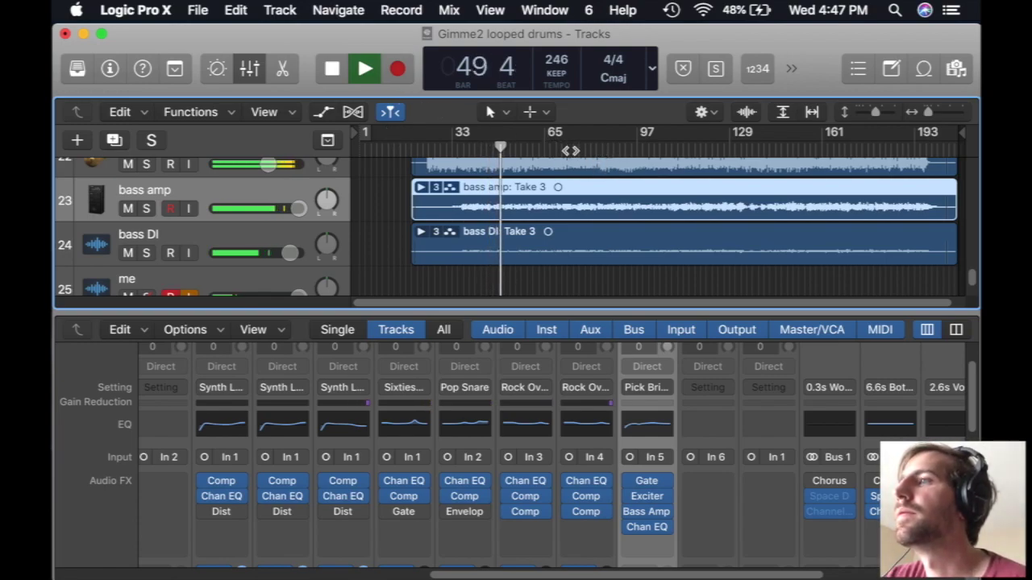
click(331, 68)
Bypass the Gate, Exciter, Bass Amp and Channel EQ effects on the bass amp channel.
mouse_move(627, 483)
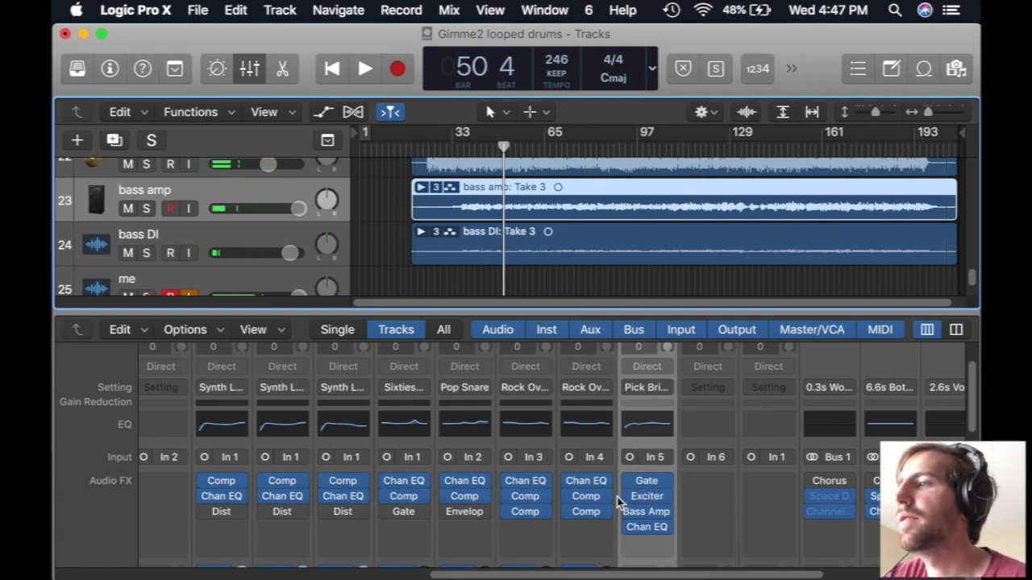
click(630, 485)
click(630, 496)
click(630, 511)
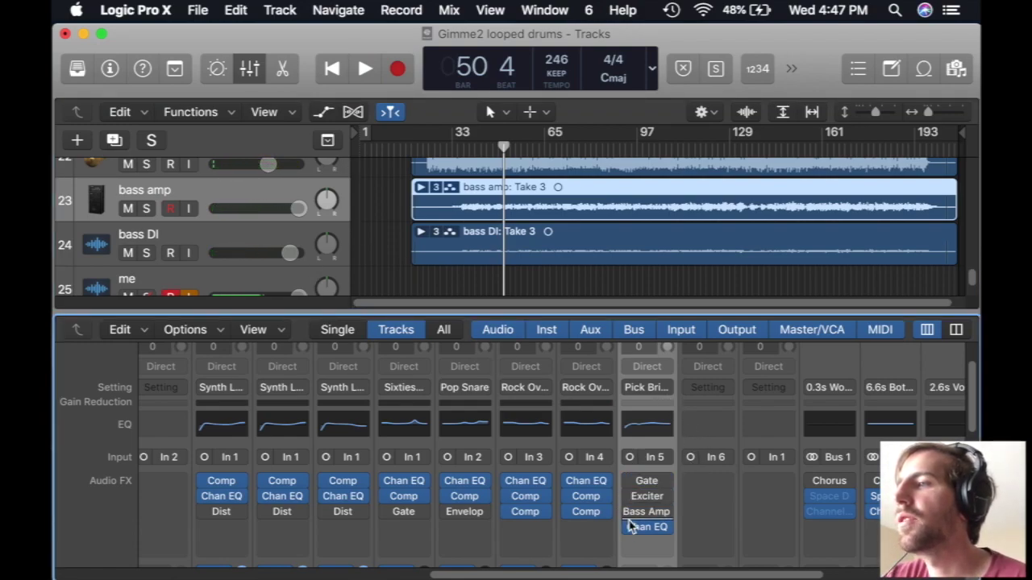
click(630, 526)
Replay the mix from an earlier bar while lowering the bass amp's volume slightly, stopping at bar 45.
click(395, 137)
click(369, 77)
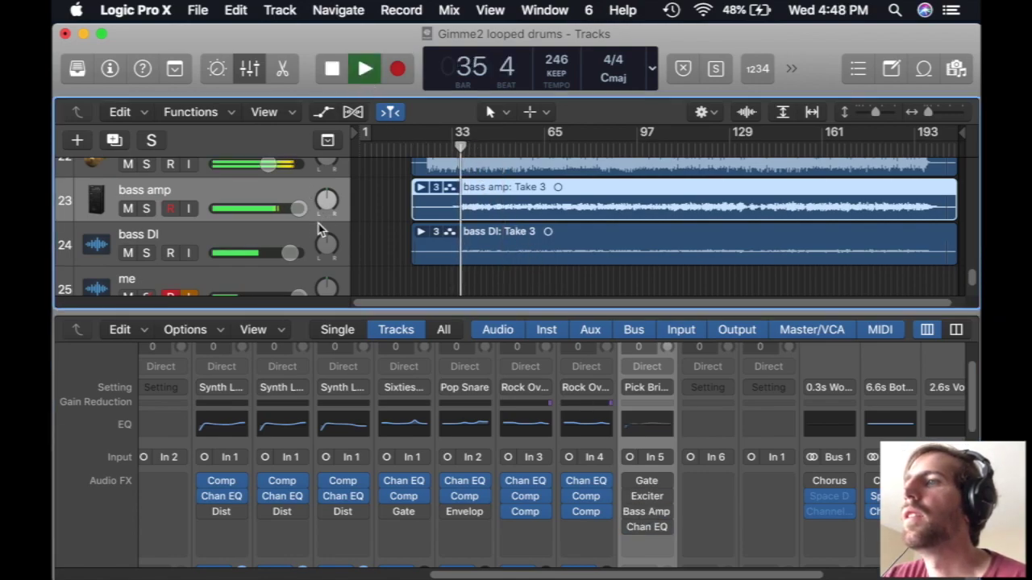
drag(299, 208, 293, 209)
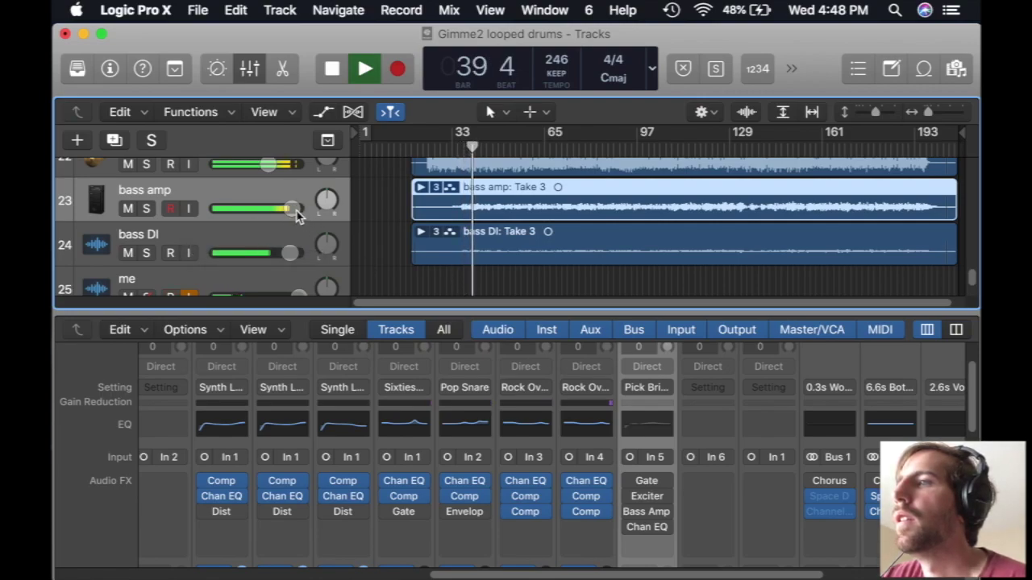
click(329, 71)
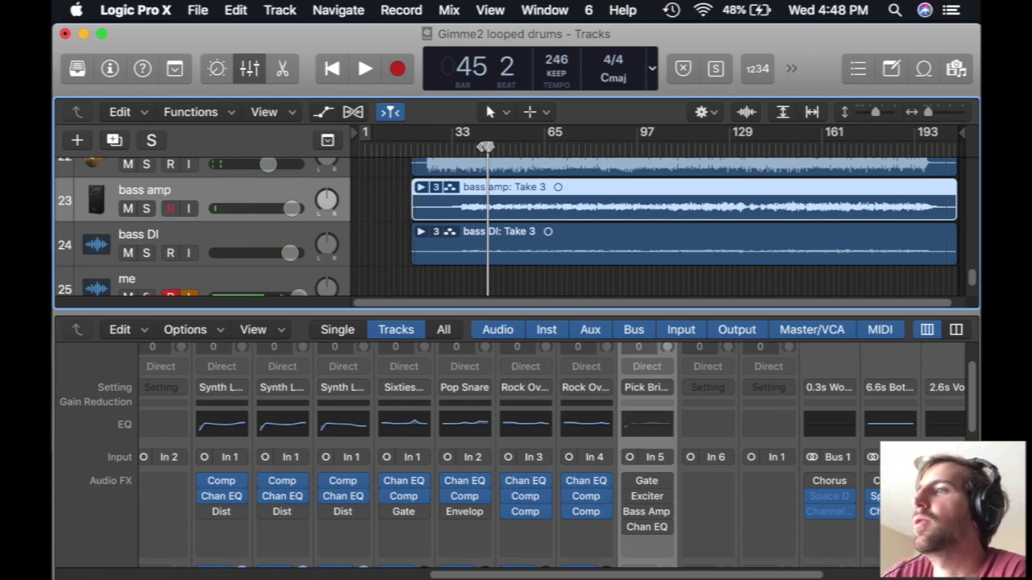
Enlarge the tracks area down to the bottom tracks and place the playhead at bar 68.
drag(484, 149, 460, 146)
drag(814, 313, 807, 488)
drag(521, 149, 553, 149)
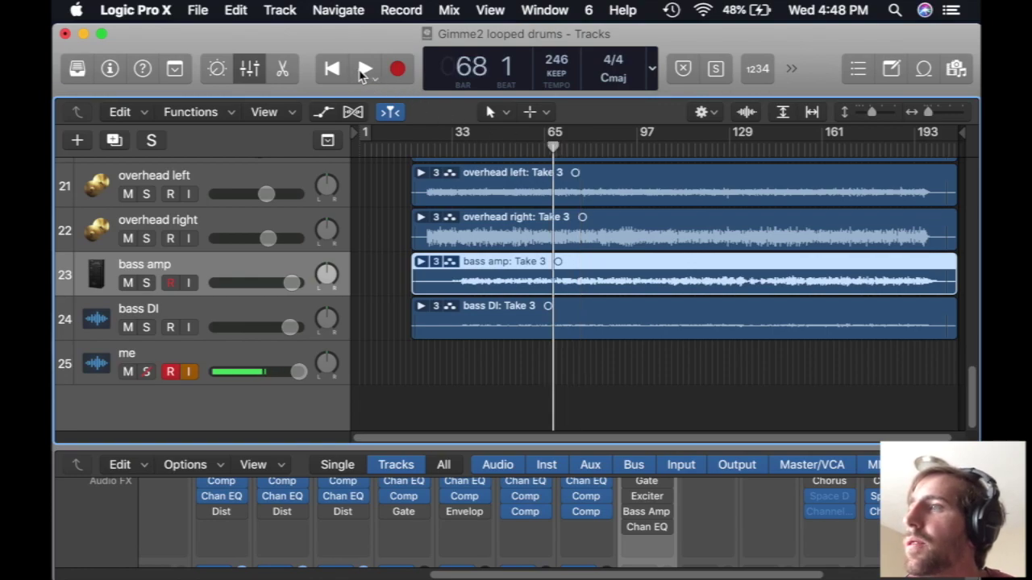
Listen to the mix from bar 68, briefly soloing the bass amp for comparison, and stop at bar 84.
click(364, 70)
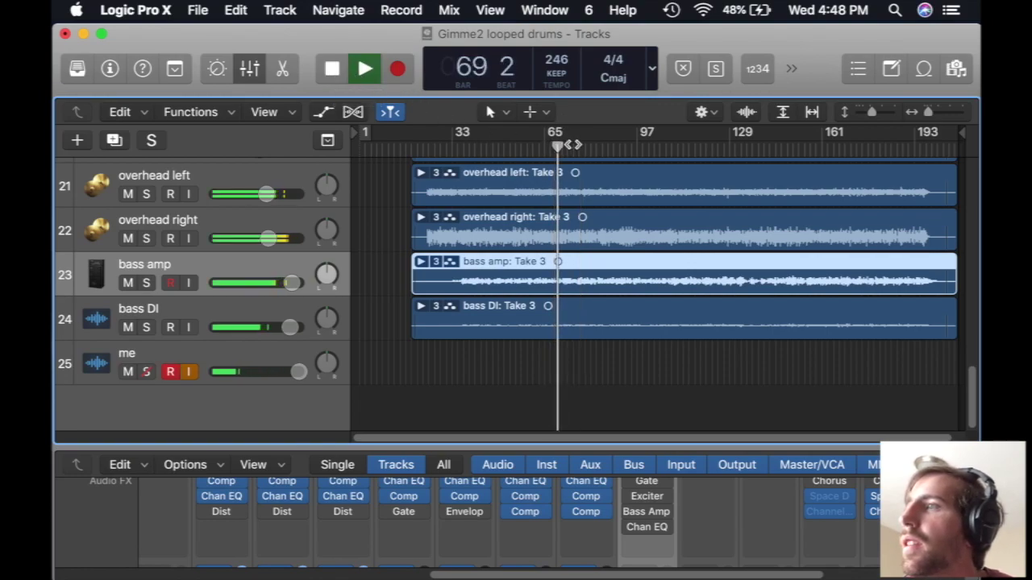
click(171, 282)
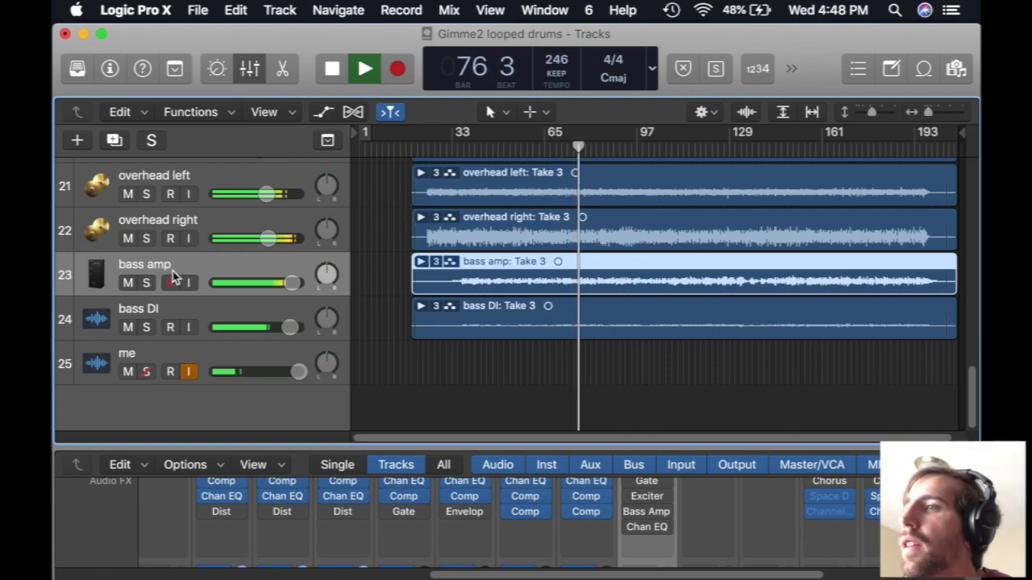
click(145, 282)
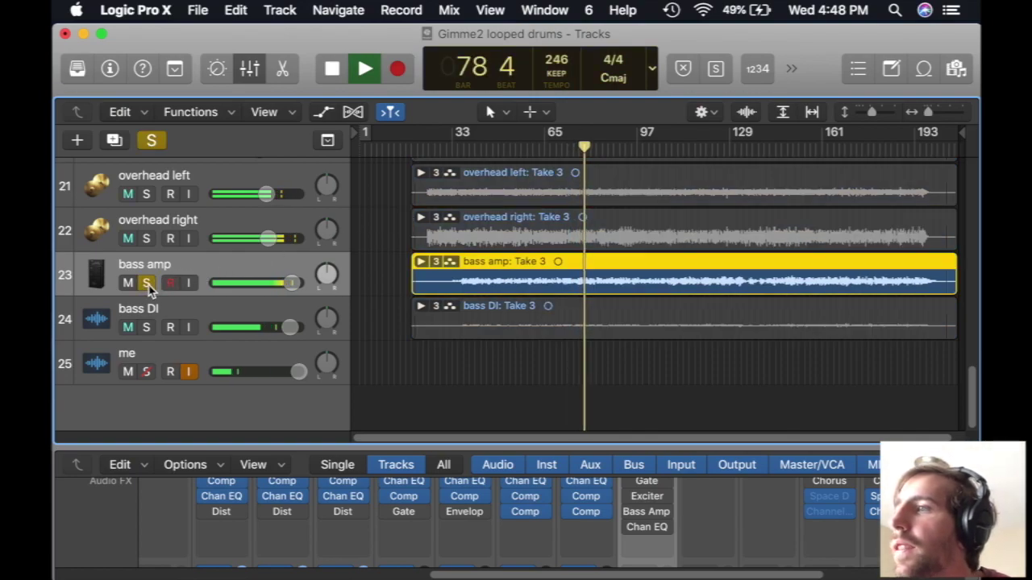
click(148, 286)
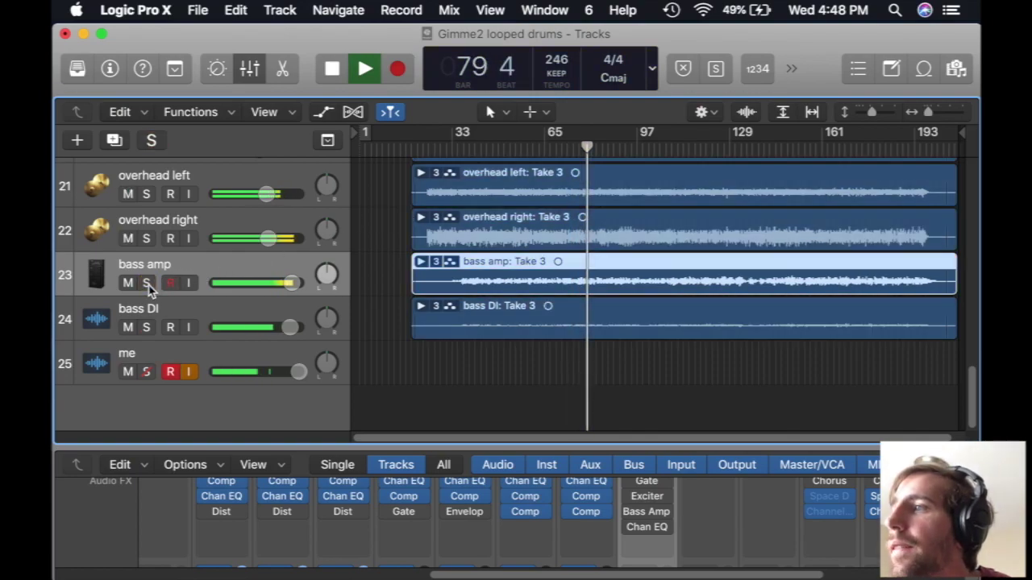
click(331, 71)
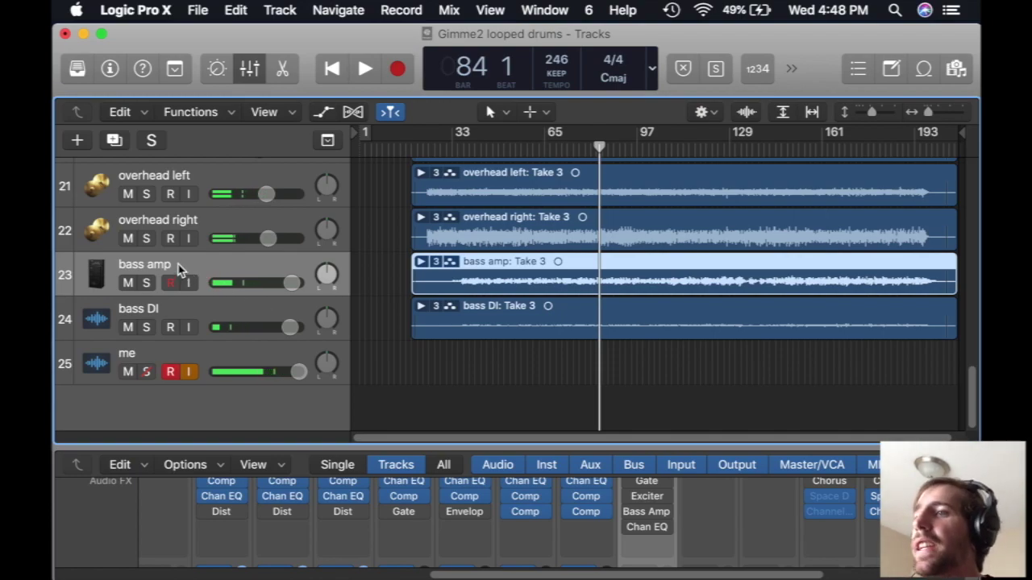
Load the Pick Brightener patch from the Clean Bass sounds in Electric Guitar and Bass onto the bass DI track.
click(184, 316)
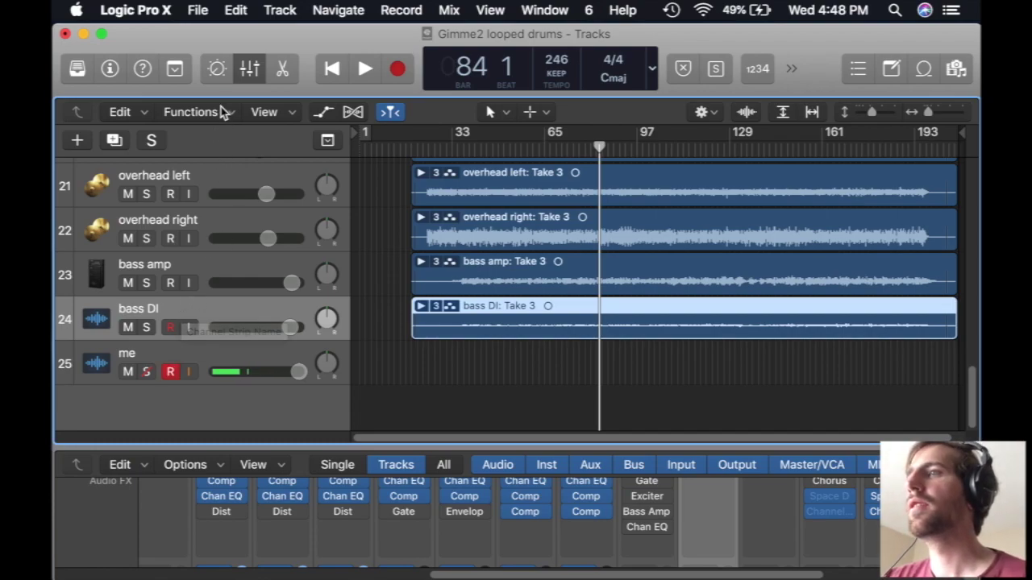
click(78, 69)
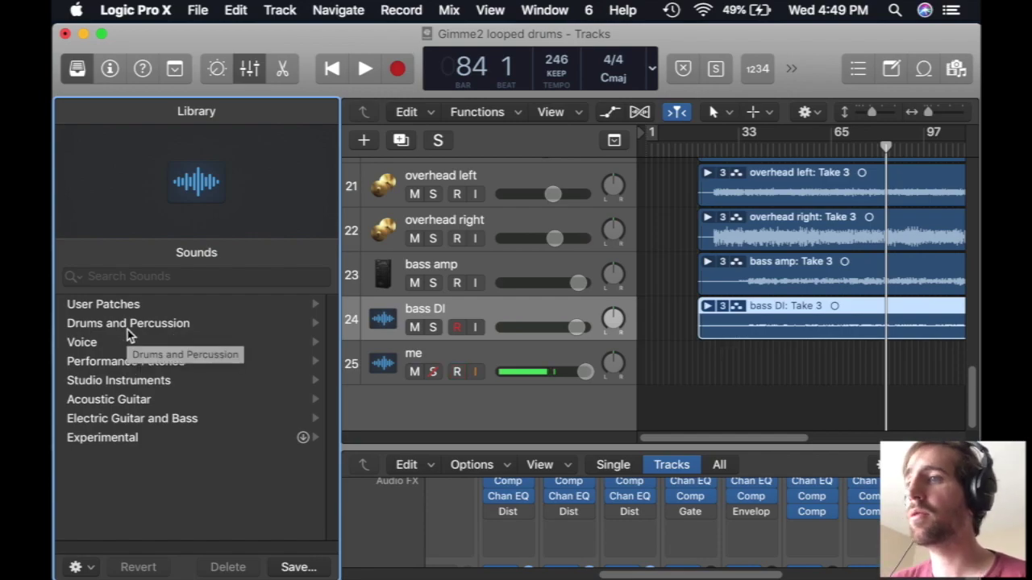
click(127, 418)
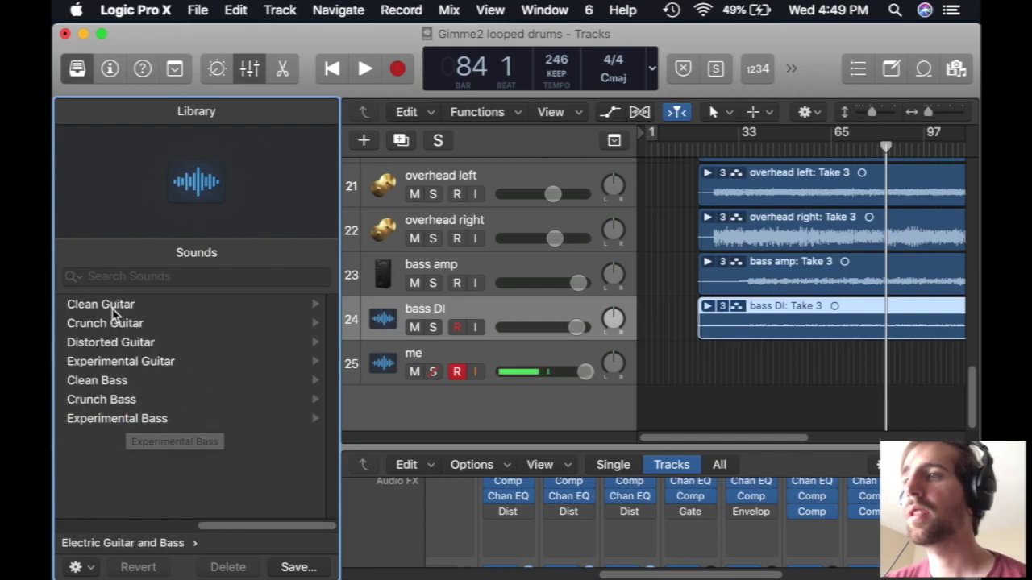
click(109, 382)
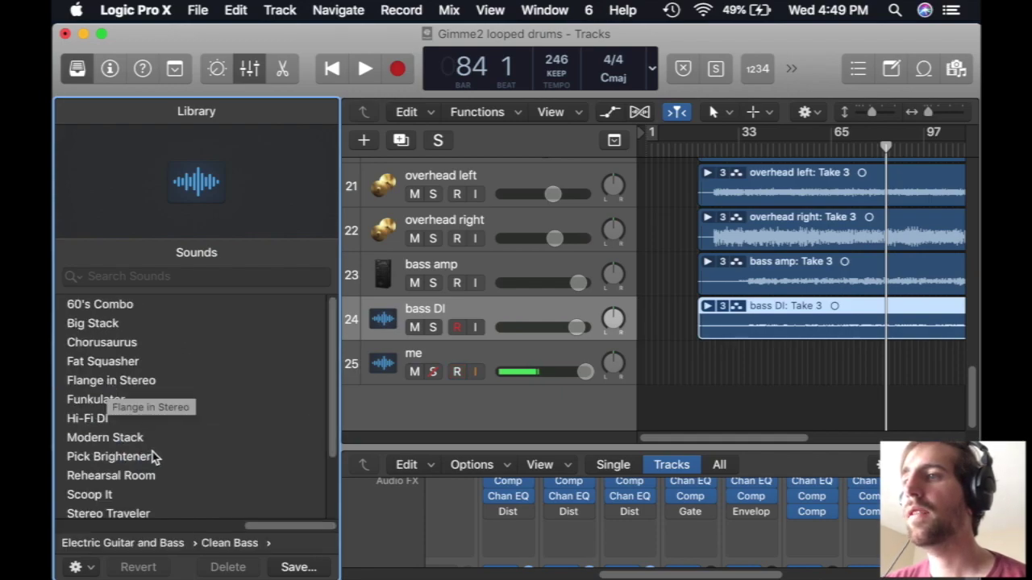
click(112, 460)
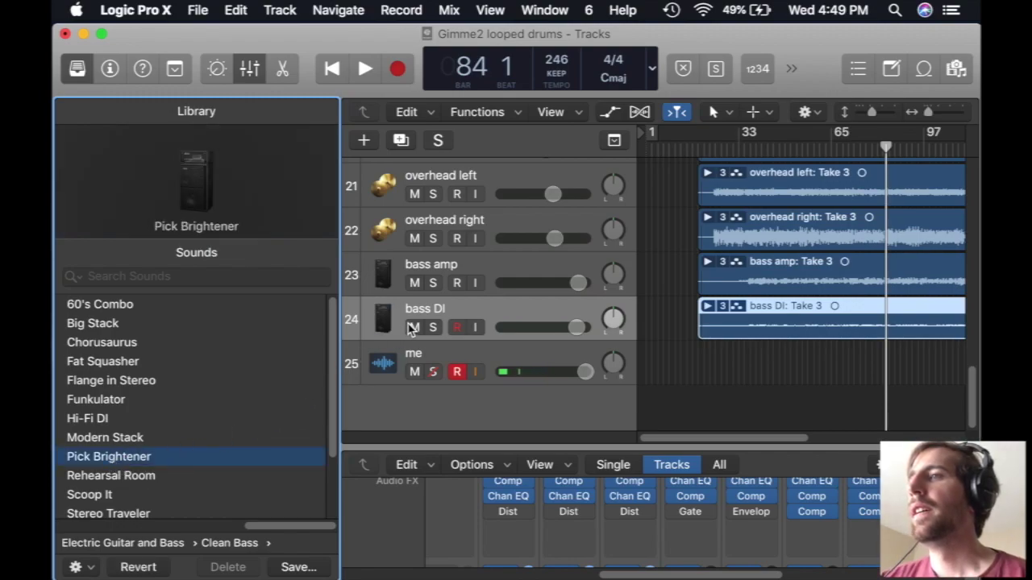
click(385, 289)
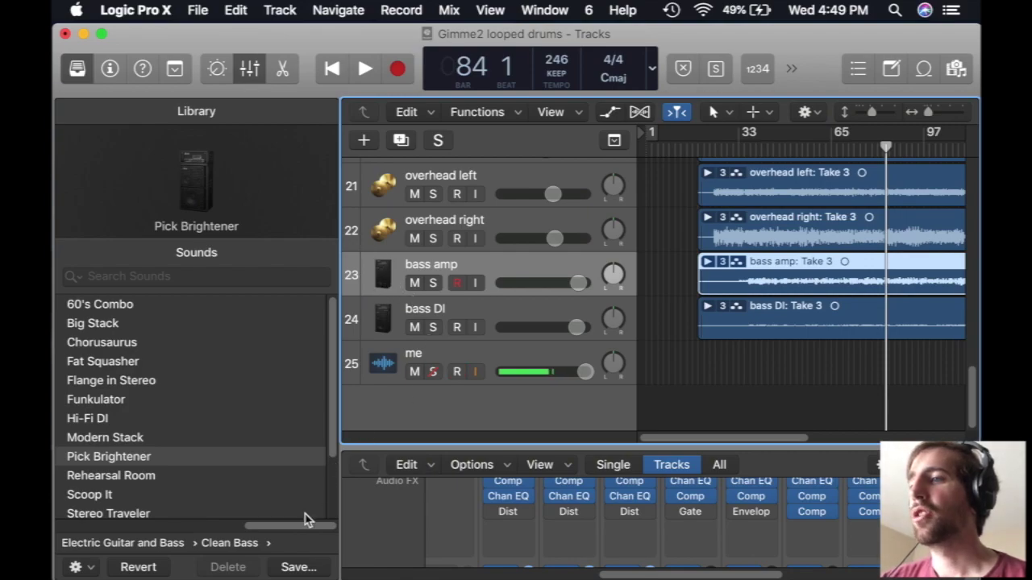
click(170, 548)
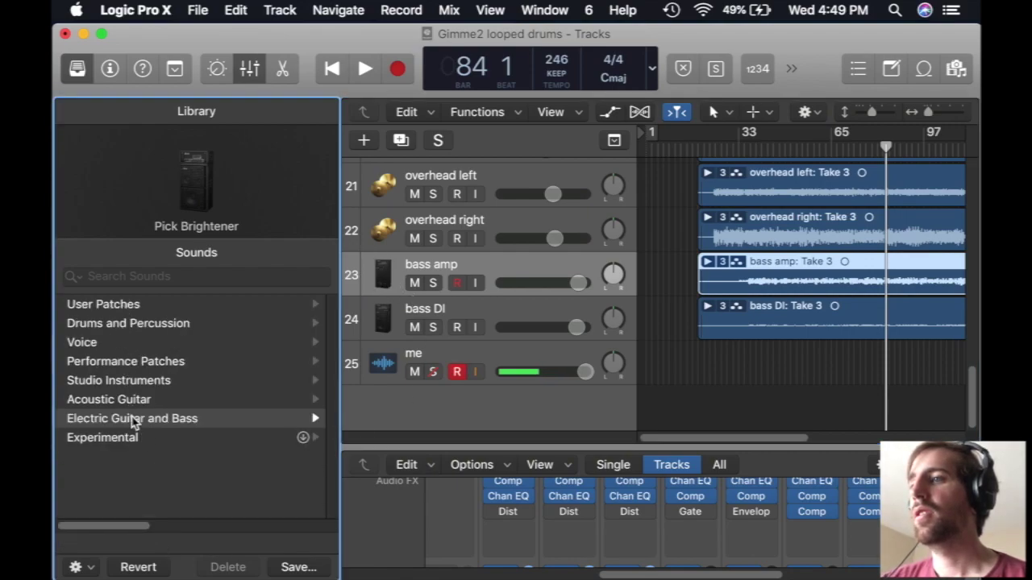
drag(695, 443, 707, 441)
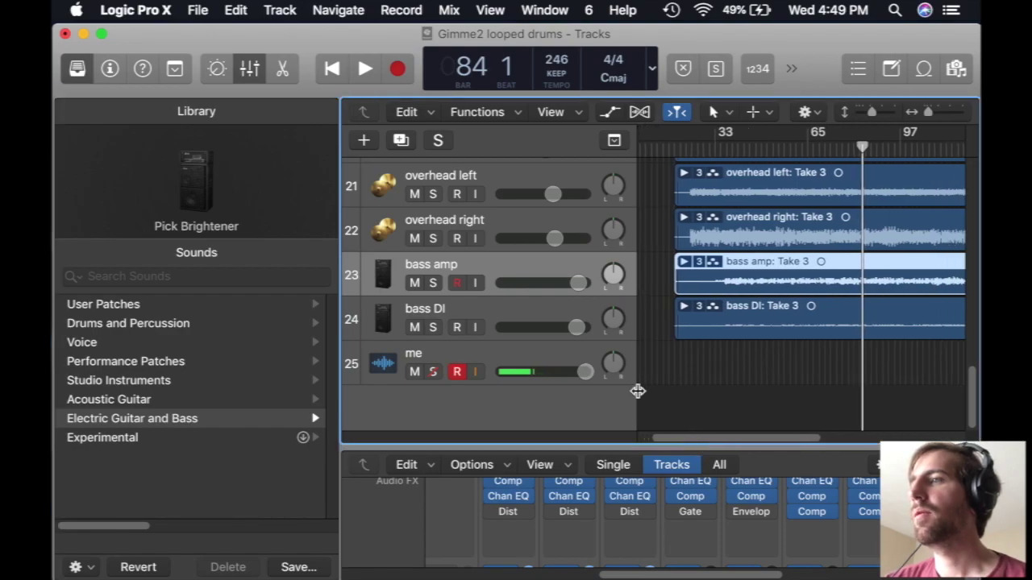
Solo the bass DI track, play it from around bar 42 and raise its volume slightly.
click(468, 324)
click(433, 326)
drag(754, 146, 741, 147)
click(365, 68)
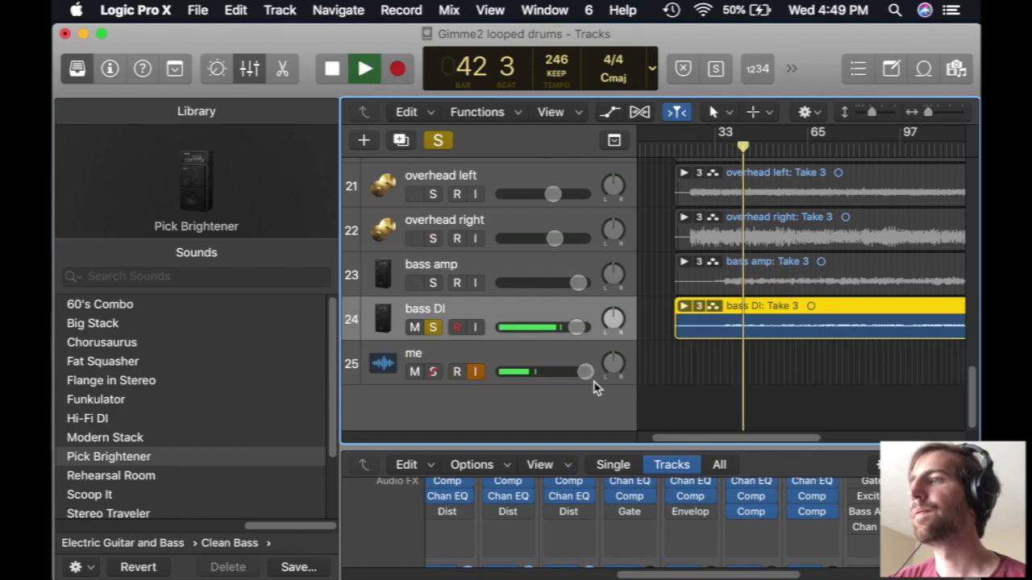
drag(575, 326, 586, 326)
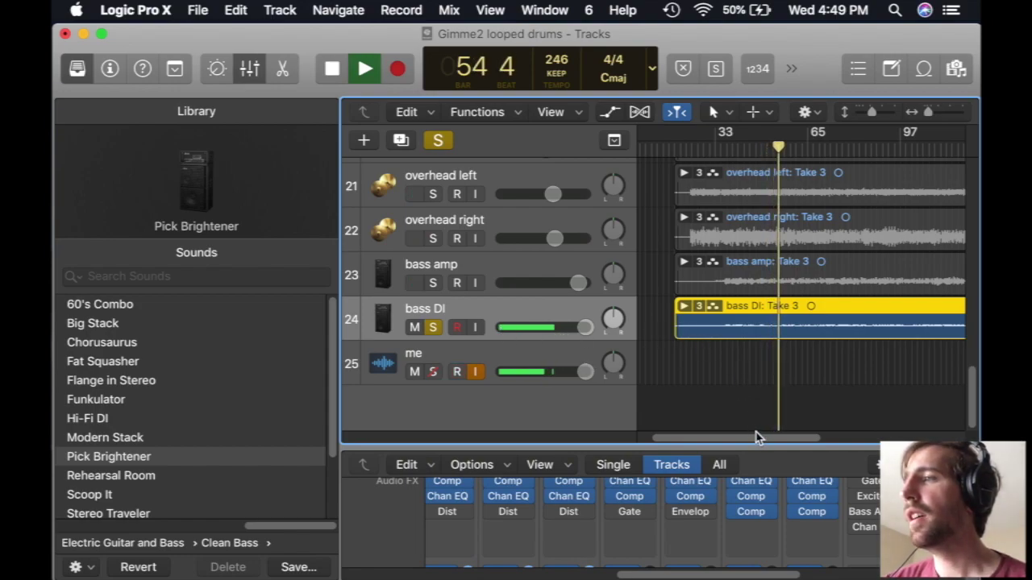
Keep listening to the soloed bass DI while following the playhead, and stop playback at bar 71.
mouse_move(756, 445)
mouse_down()
mouse_move(780, 442)
mouse_move(745, 441)
mouse_up()
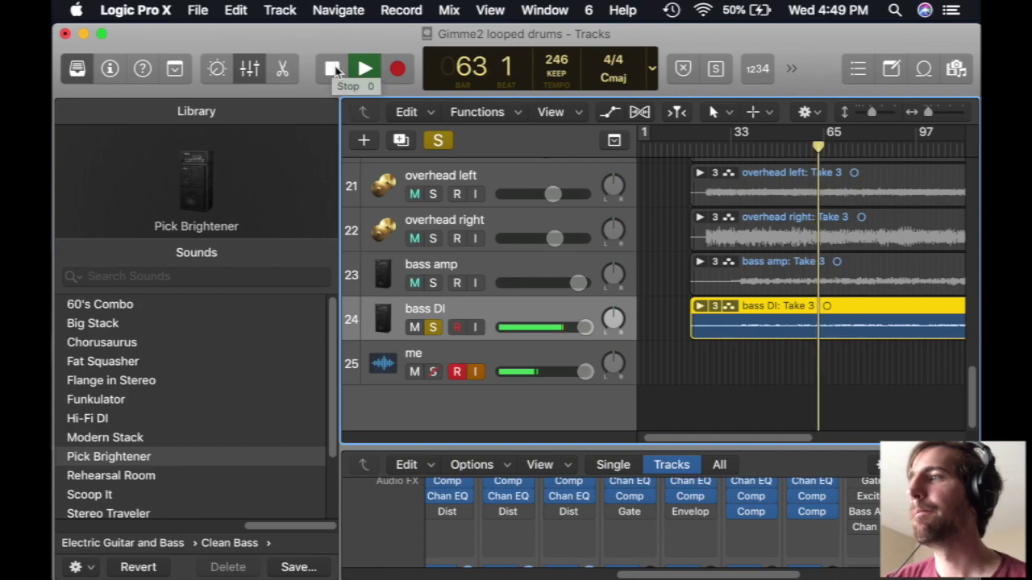
drag(807, 440, 847, 434)
key(ctrl+period)
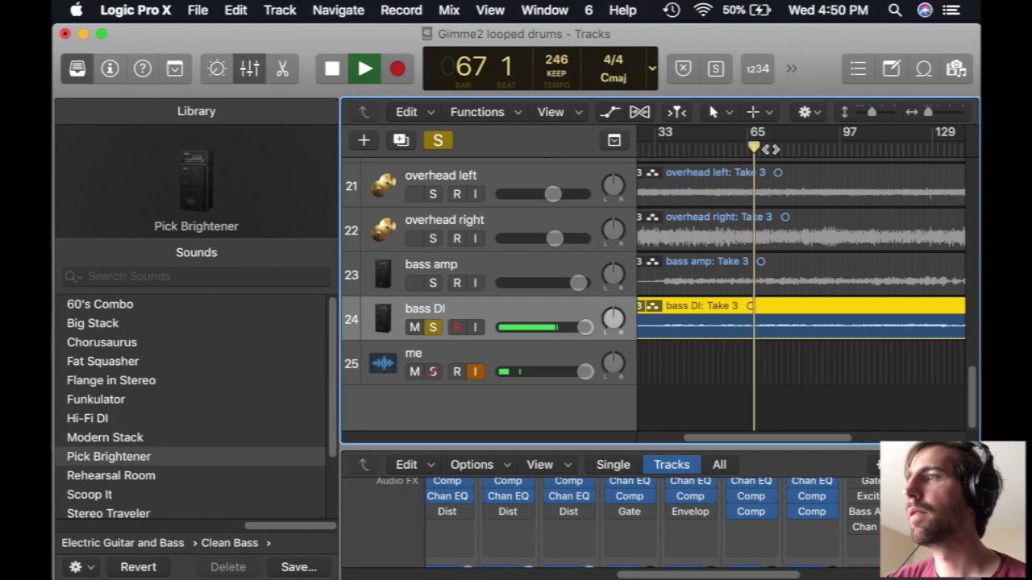
click(352, 71)
click(331, 69)
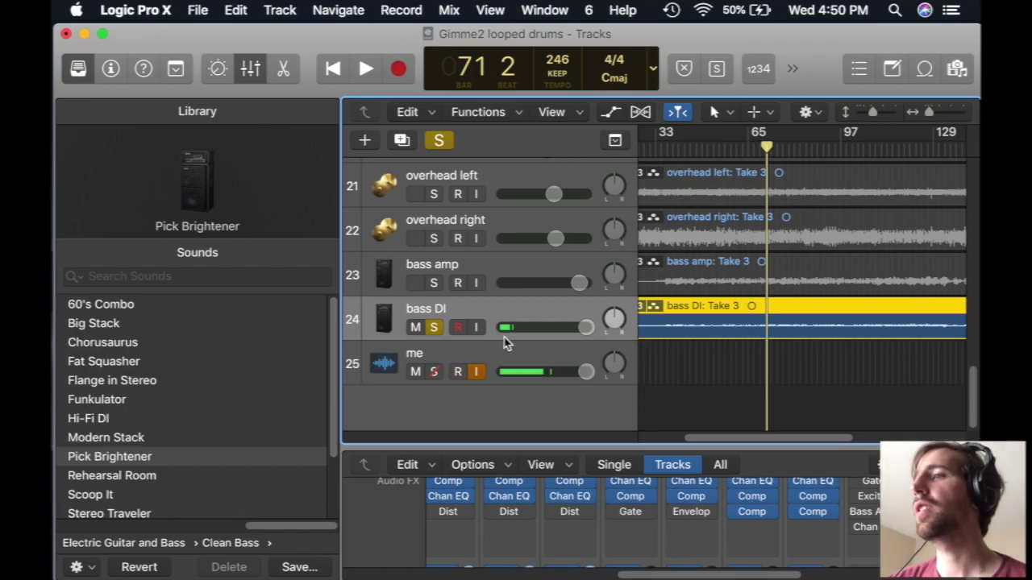
Clear the solo on the bass DI track and move the playhead back to bar 67.
click(437, 331)
click(435, 329)
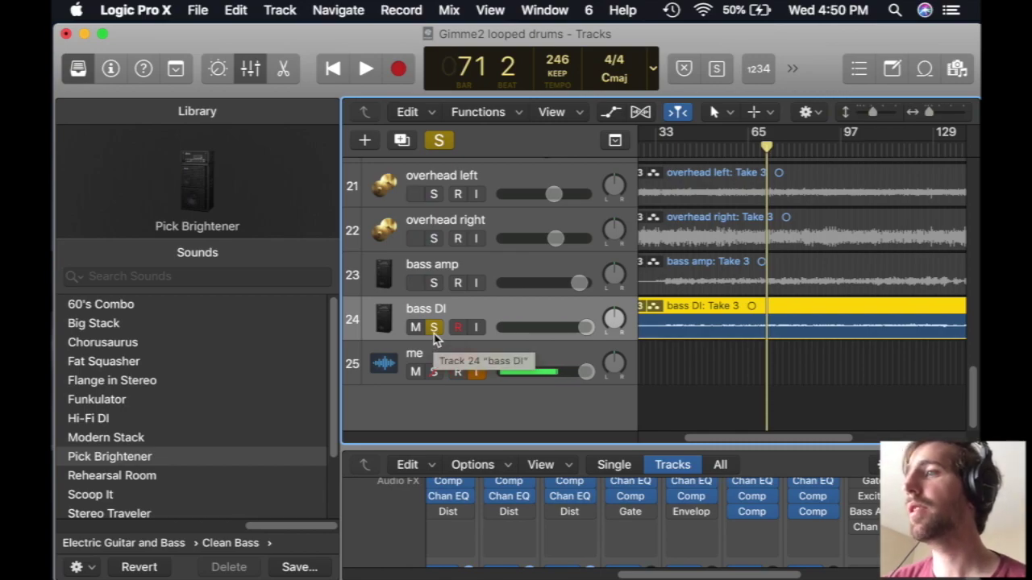
click(433, 328)
drag(757, 149, 744, 148)
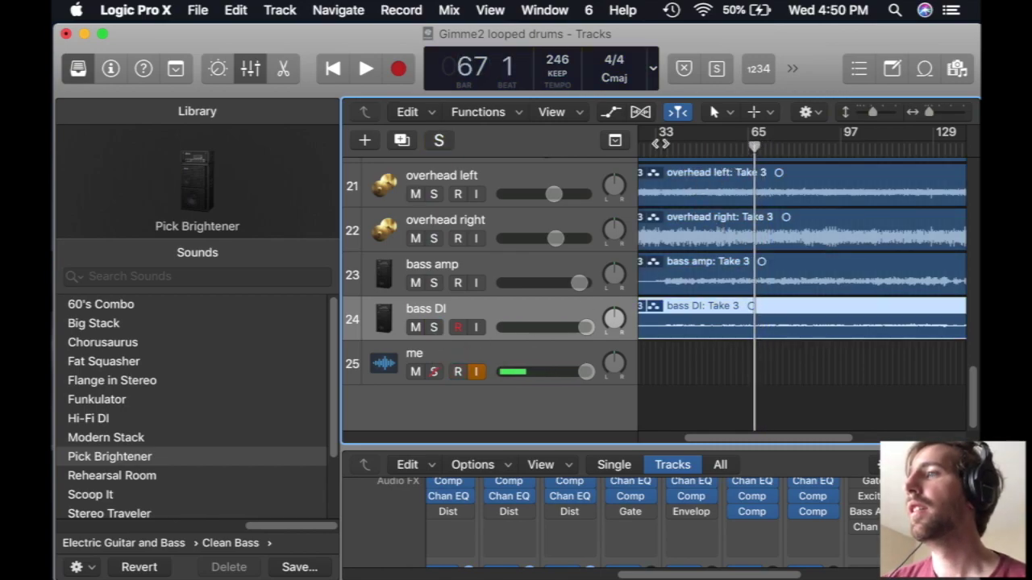
Play the full mix from bar 67 to hear both bass tracks together, and stop at bar 85.
click(367, 70)
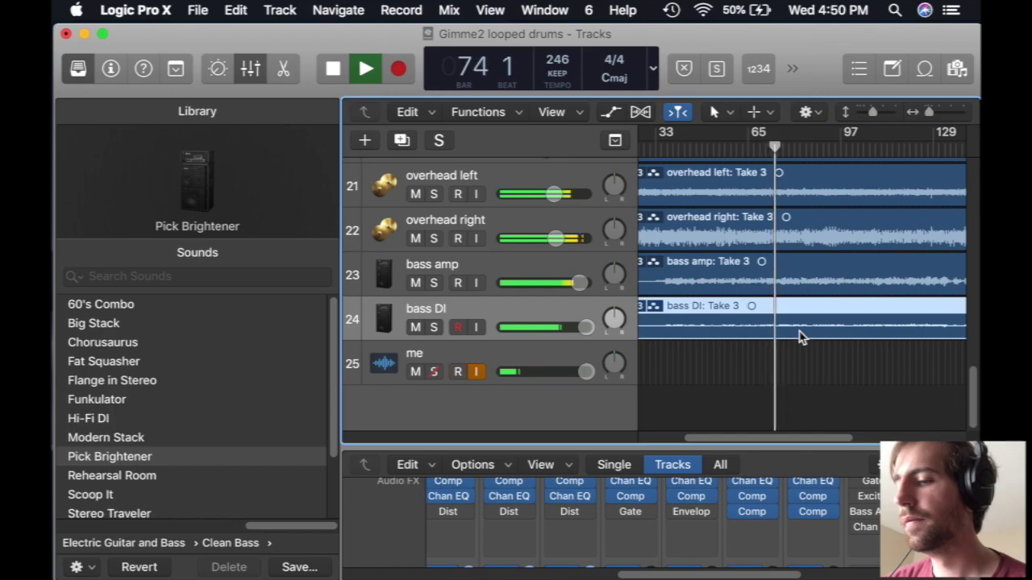
click(586, 327)
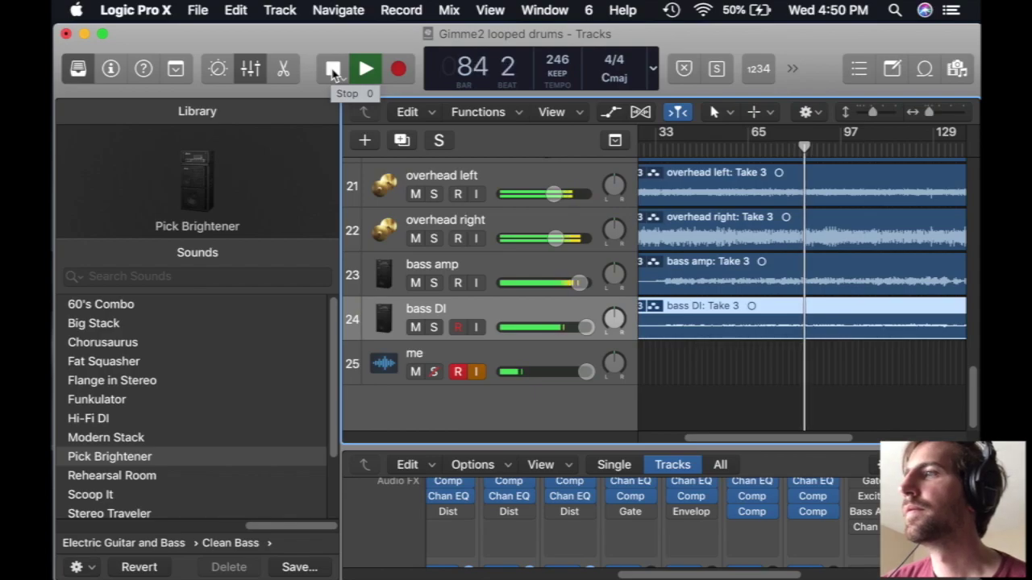
click(333, 71)
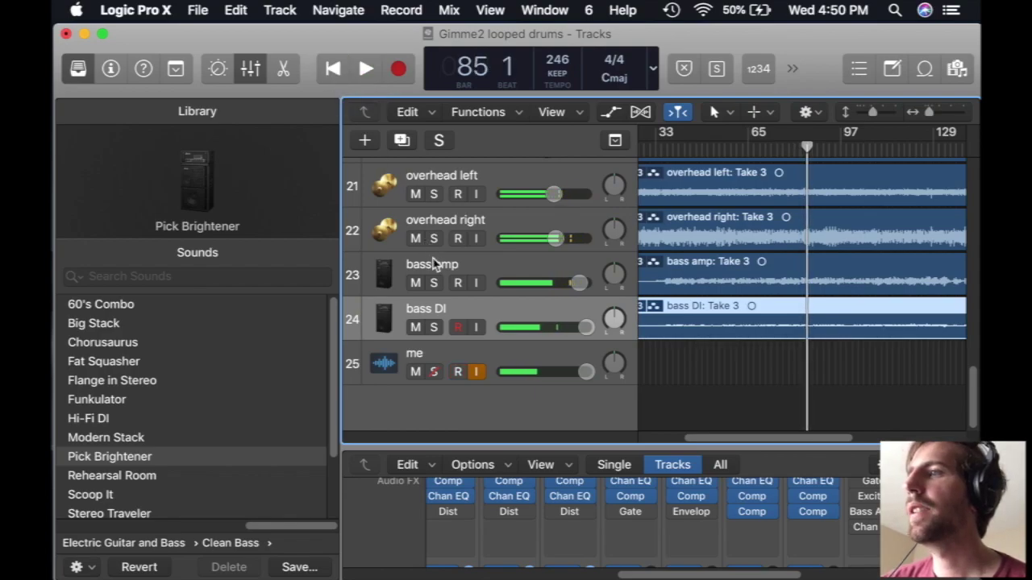
Enlarge the mixer and examine the channel strips of the bass amp and bass DI tracks.
click(430, 262)
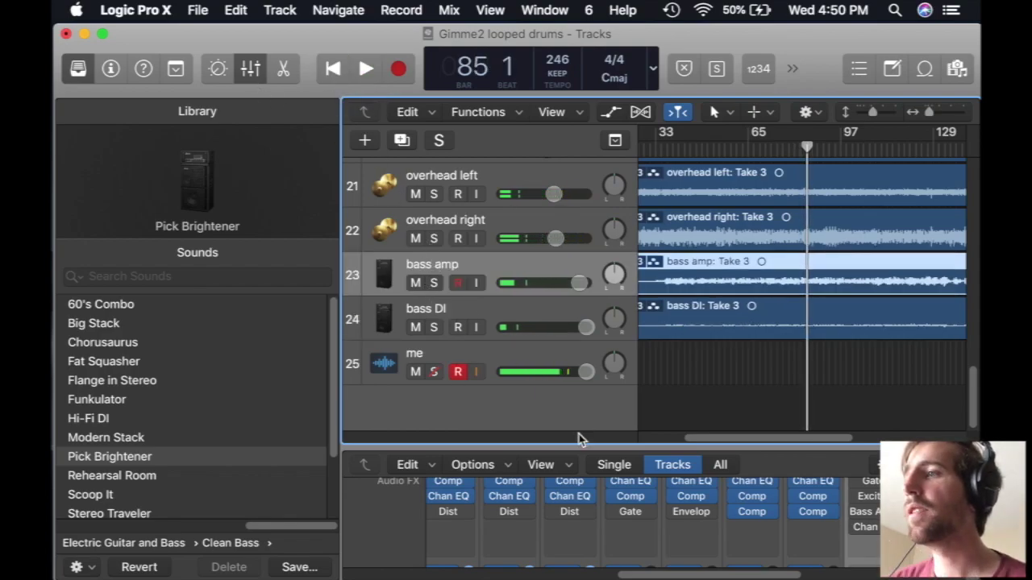
drag(565, 444, 569, 392)
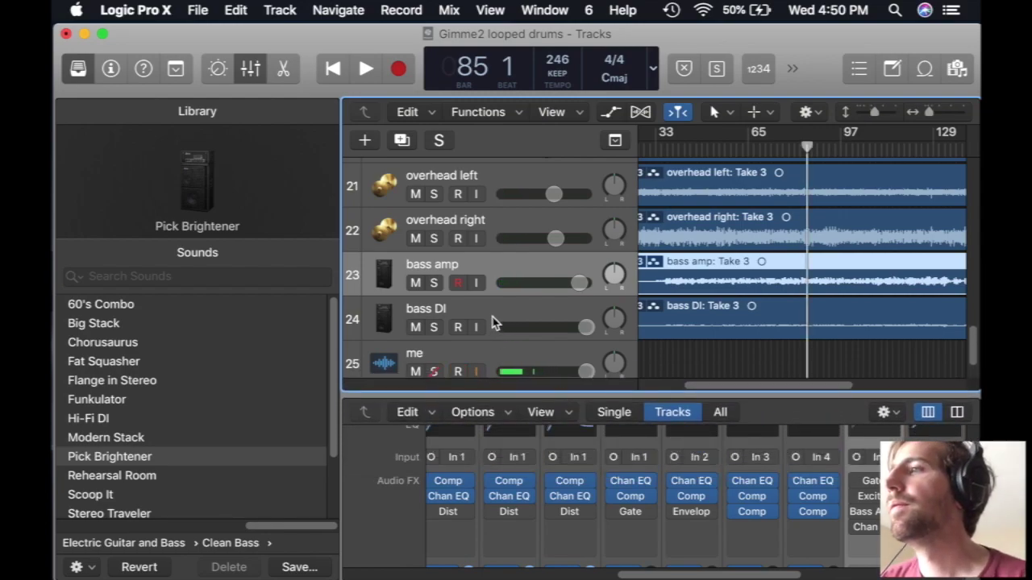
scroll(786, 435, down, 5)
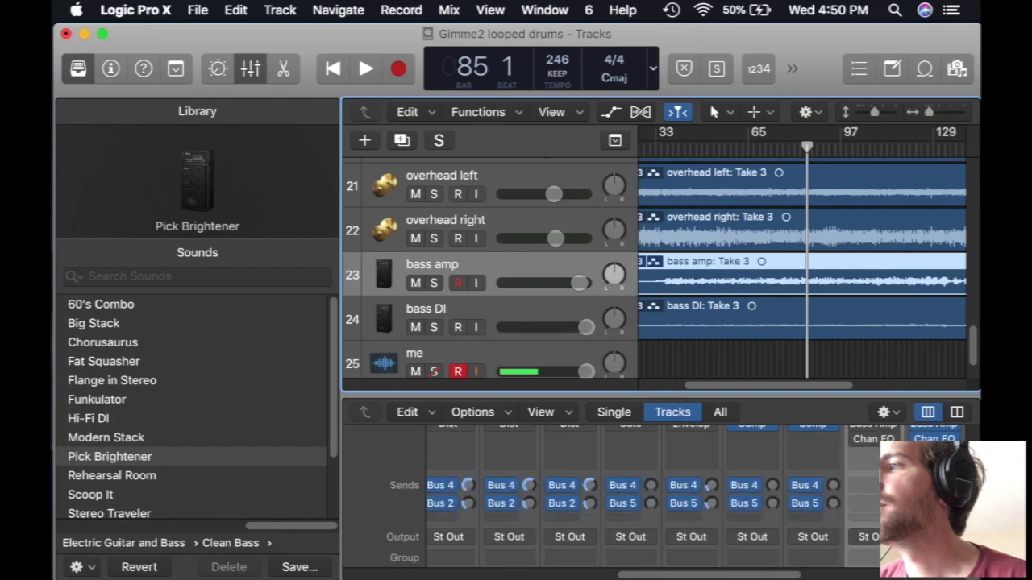
scroll(786, 435, up, 7)
click(483, 320)
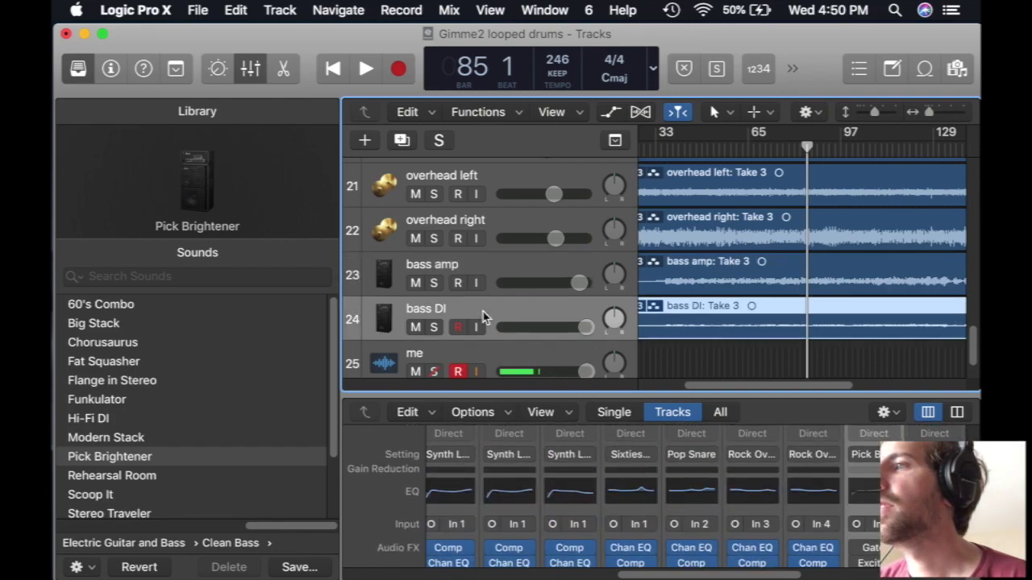
Hide the Library, check the bass DI's effect chain in the mixer, and show the track's Smart Controls.
click(218, 70)
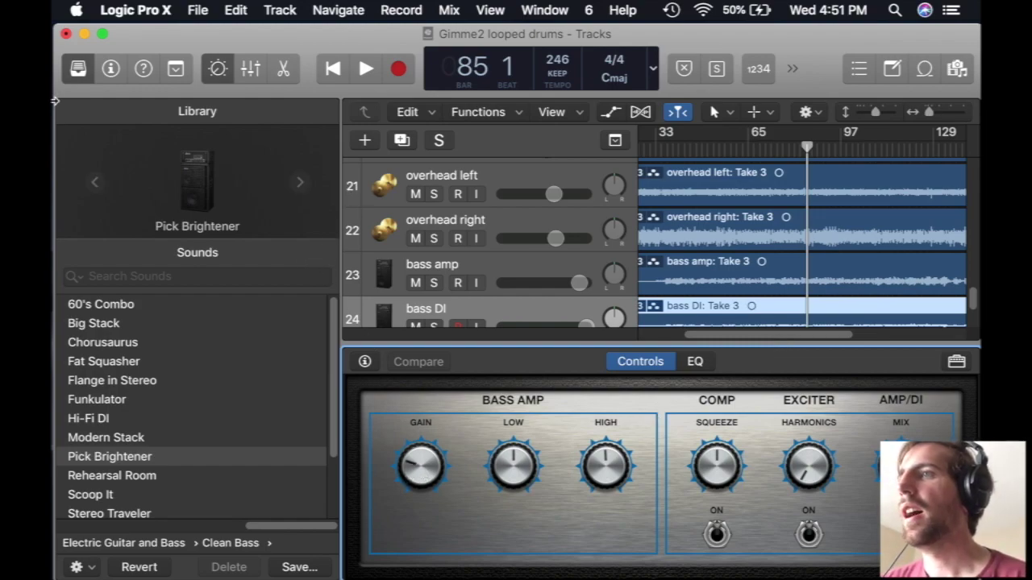
click(80, 69)
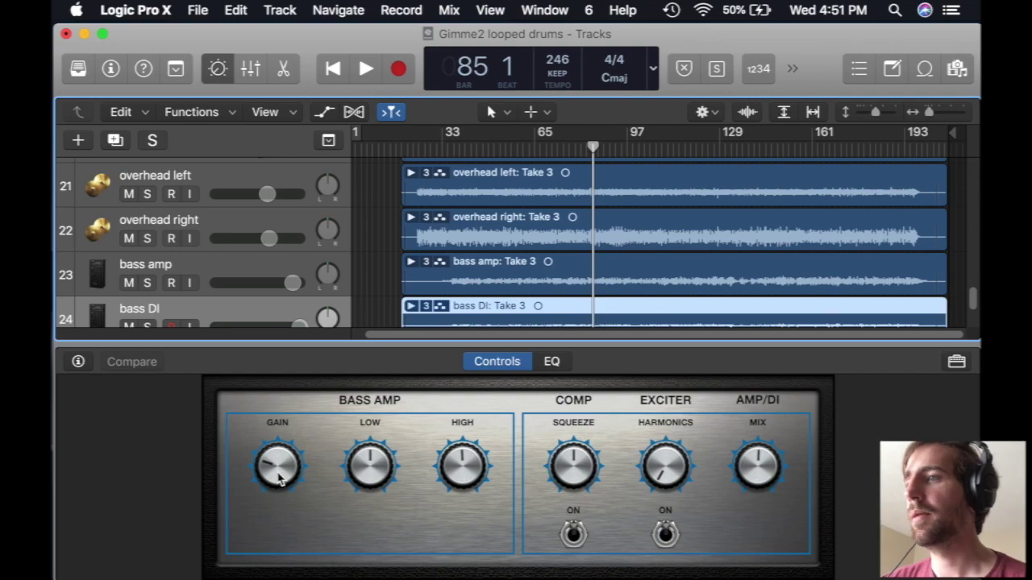
click(252, 70)
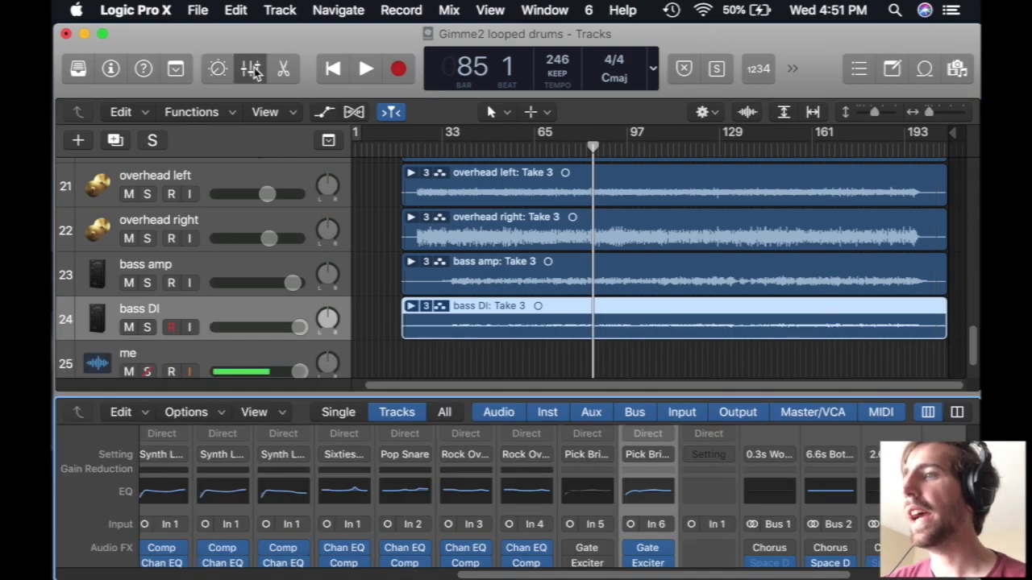
scroll(645, 503, down, 3)
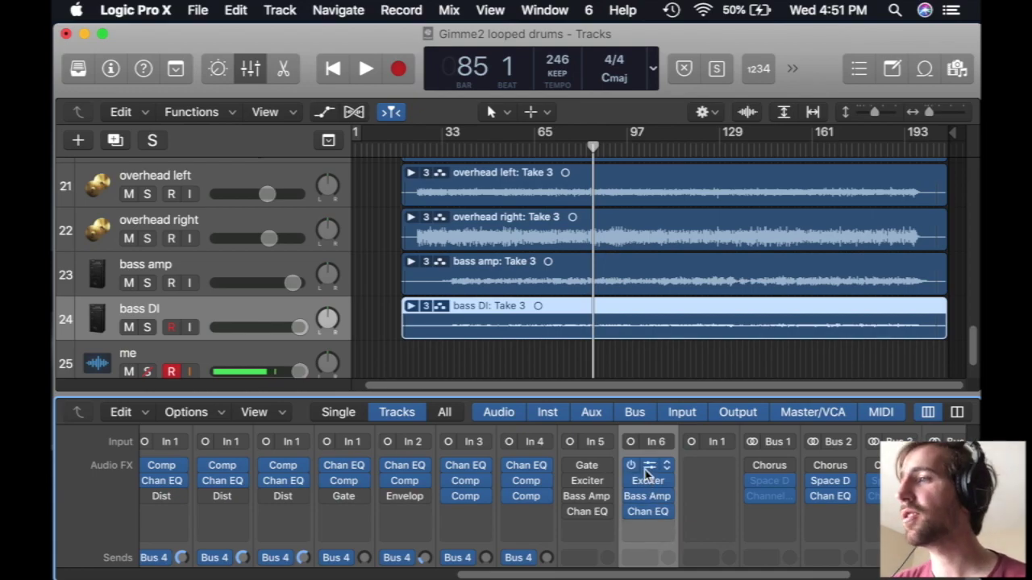
click(219, 71)
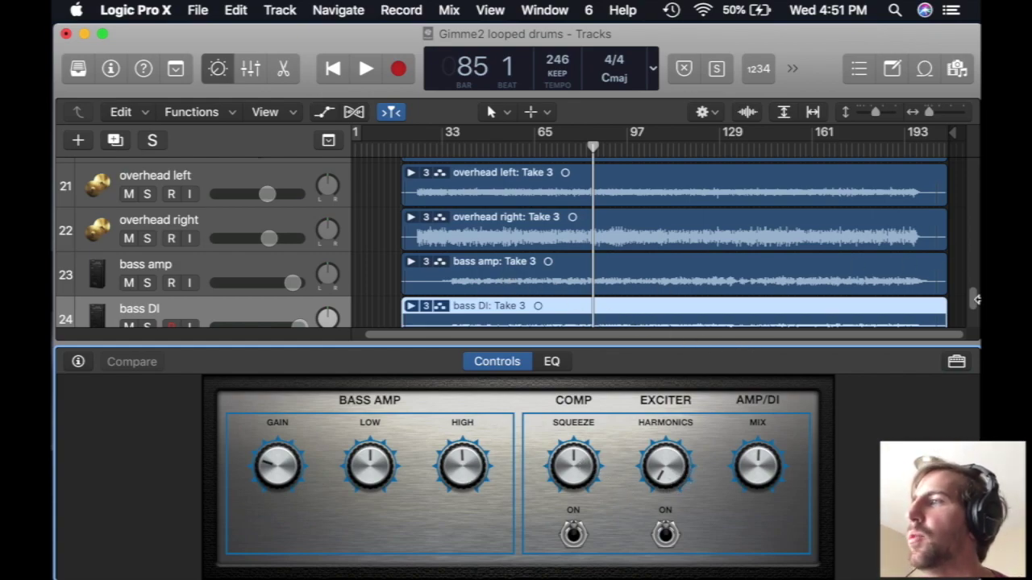
drag(973, 300, 972, 305)
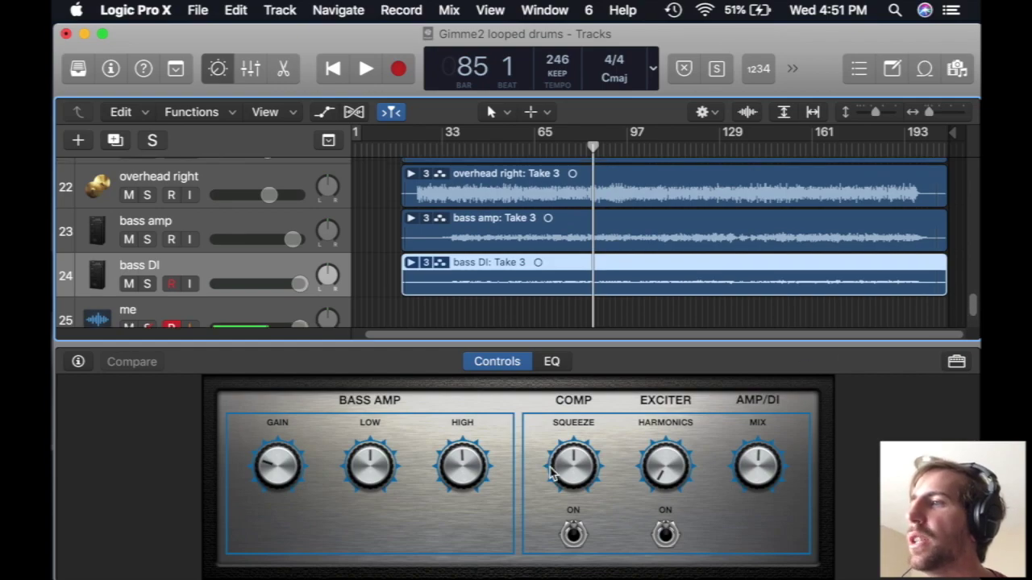
Try the bass DI's compressor Squeeze at 10.0 and return it to the middle.
drag(582, 483, 590, 405)
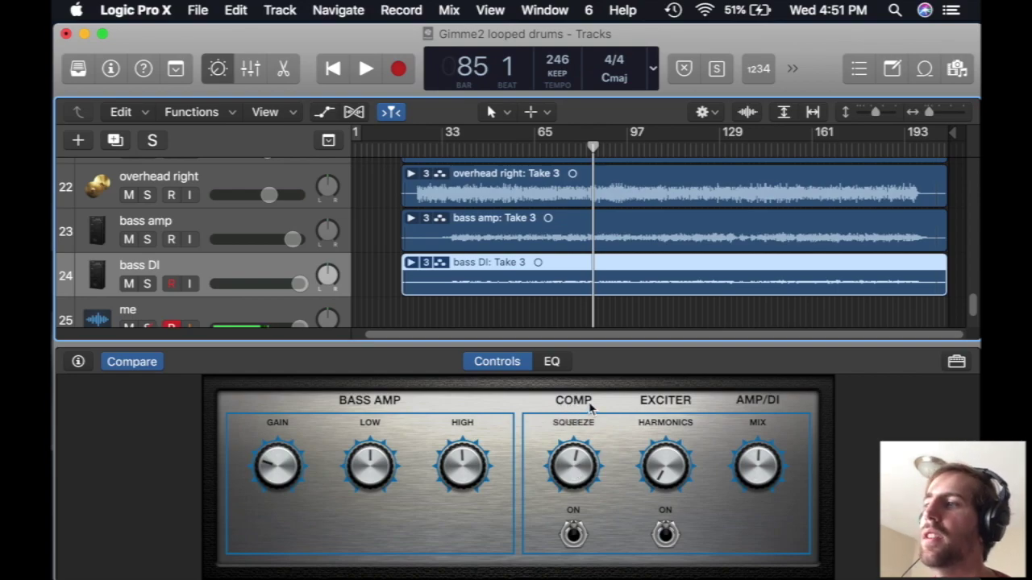
drag(575, 469, 593, 340)
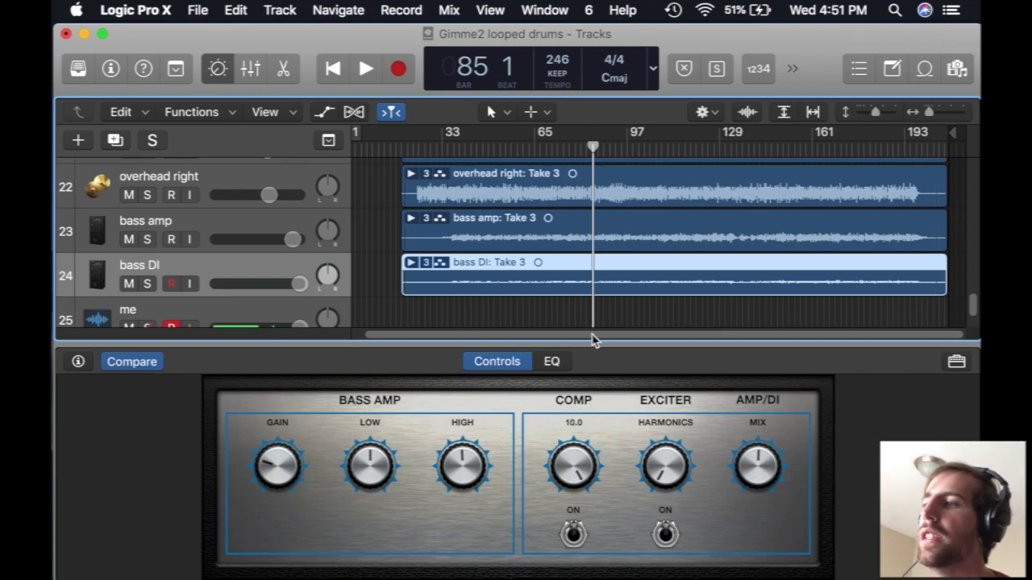
drag(566, 306, 566, 304)
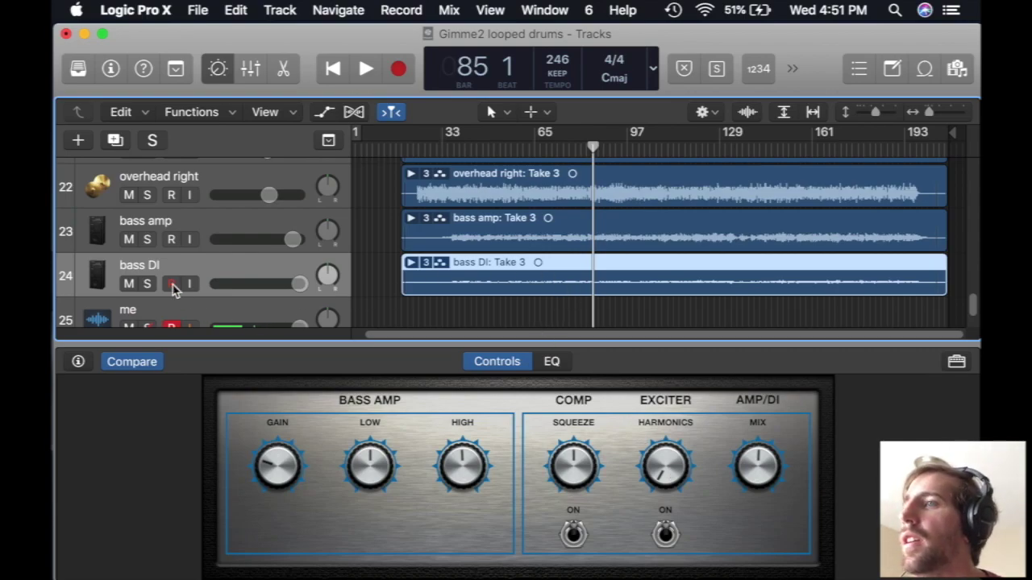
Solo the bass DI track during playback, try its Amp/DI Mix at 100 %, and set it to 47 %.
click(147, 285)
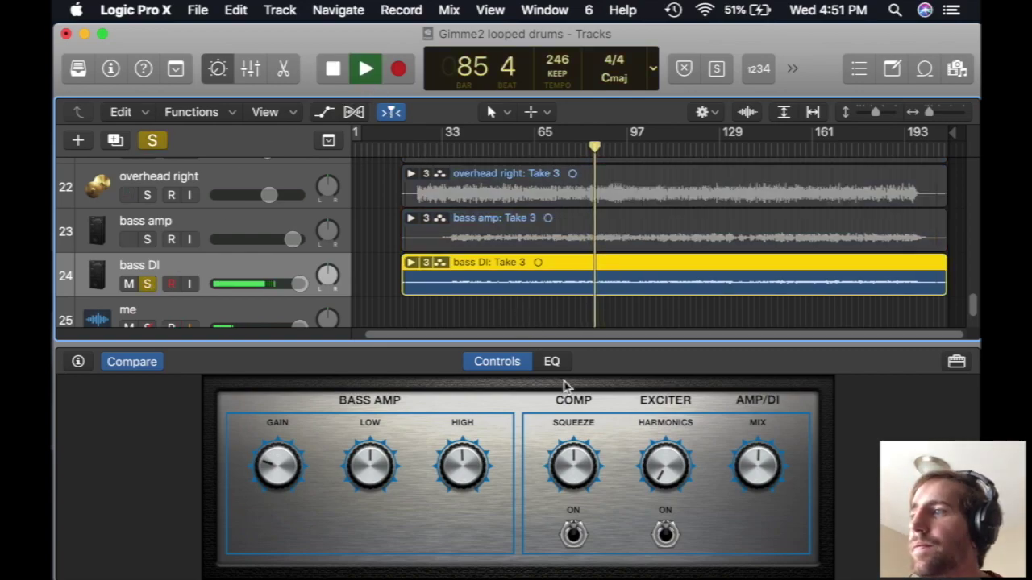
drag(762, 477, 766, 566)
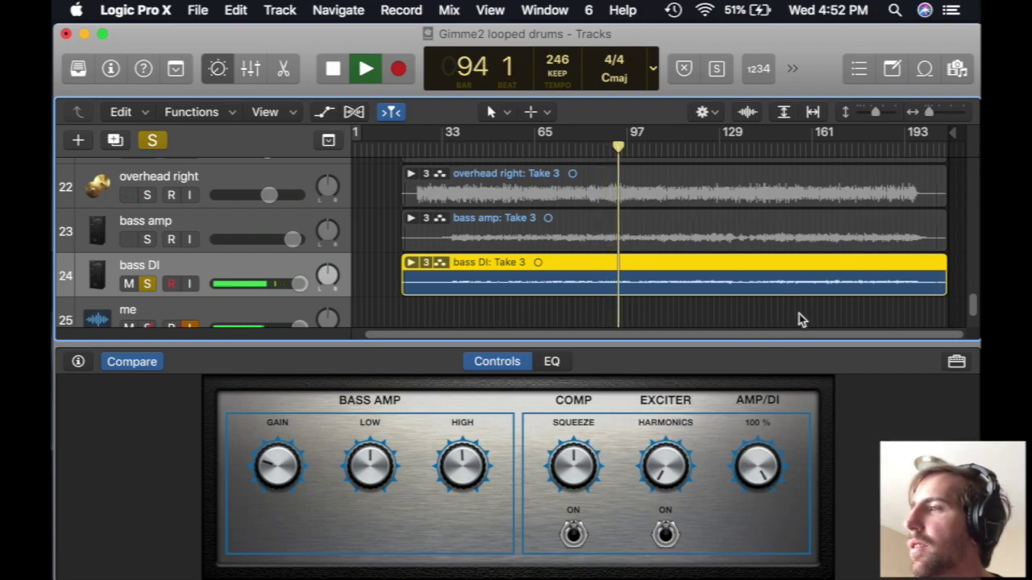
drag(773, 437, 770, 439)
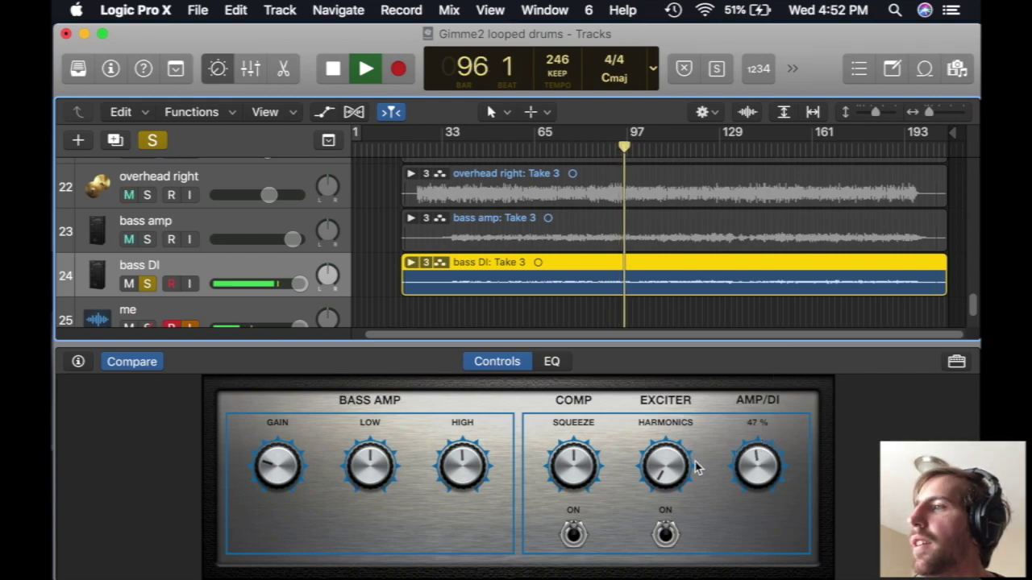
Set the bass DI's Exciter Harmonics to +52.0 % and raise the Bass Amp High tone.
drag(665, 481, 657, 452)
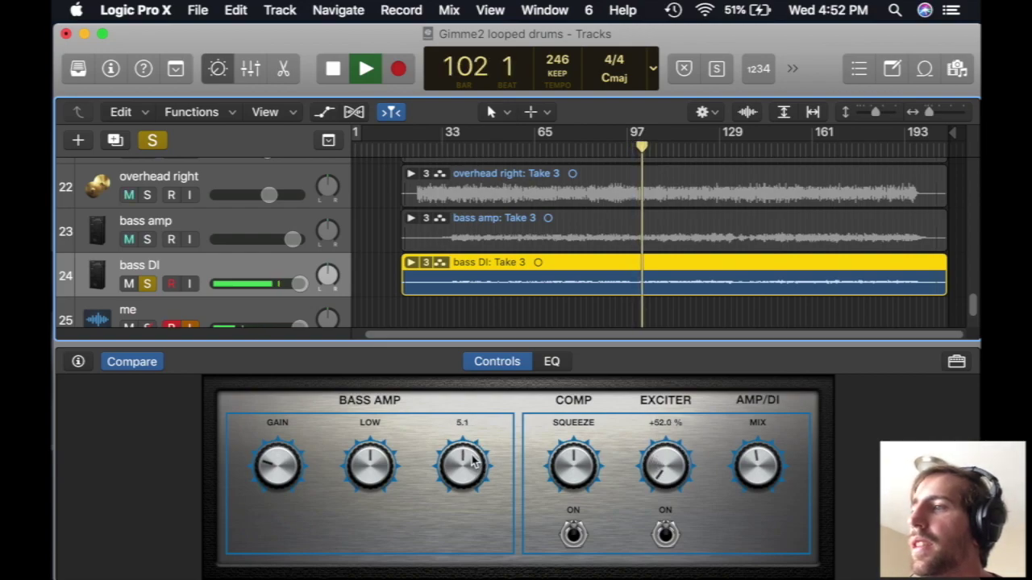
drag(463, 464, 465, 427)
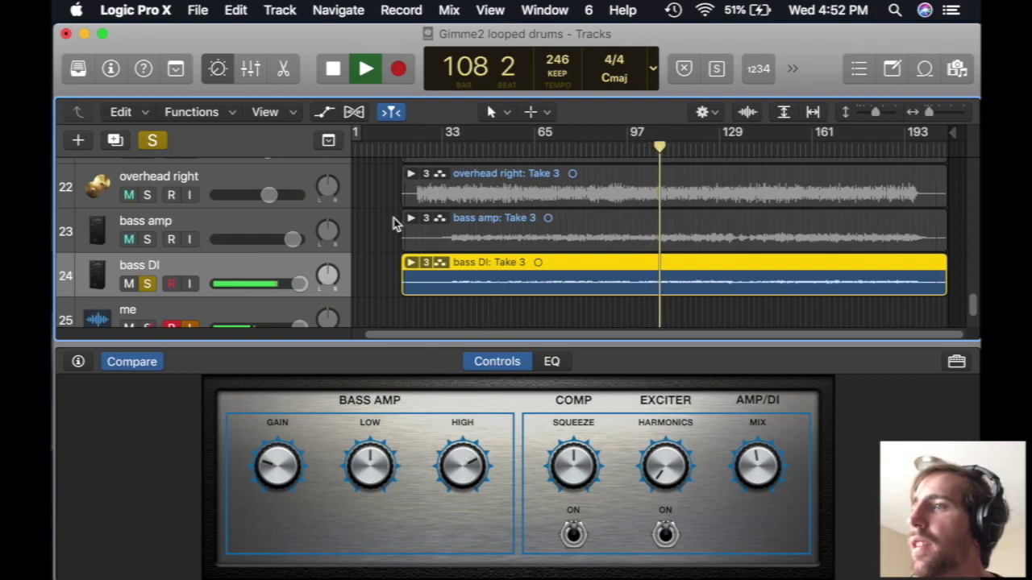
Clear the bass DI's solo, raise its Bass Amp Gain to 5.6 within the full mix, and stop playback.
click(147, 284)
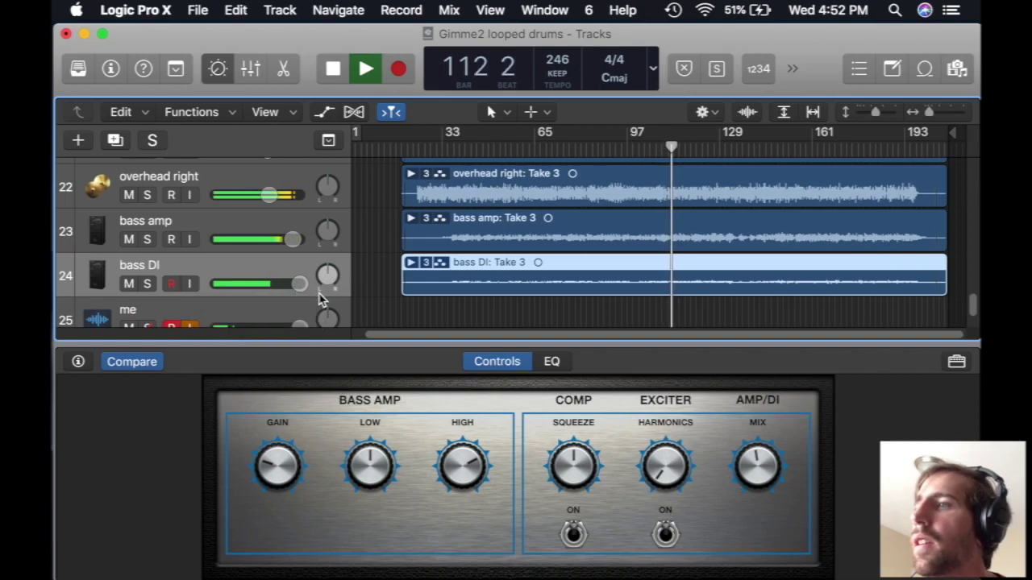
click(279, 468)
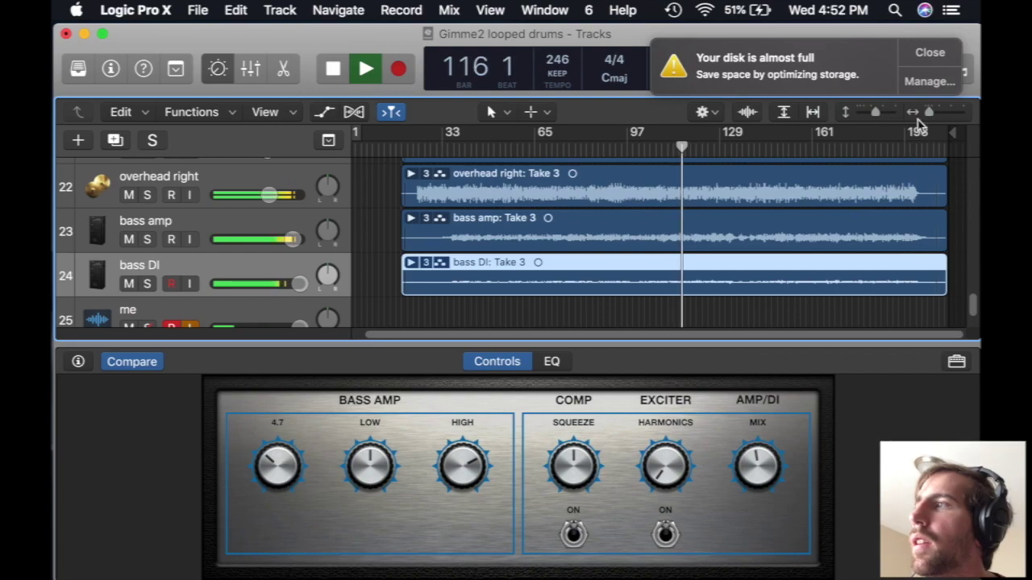
click(929, 52)
drag(274, 477, 273, 465)
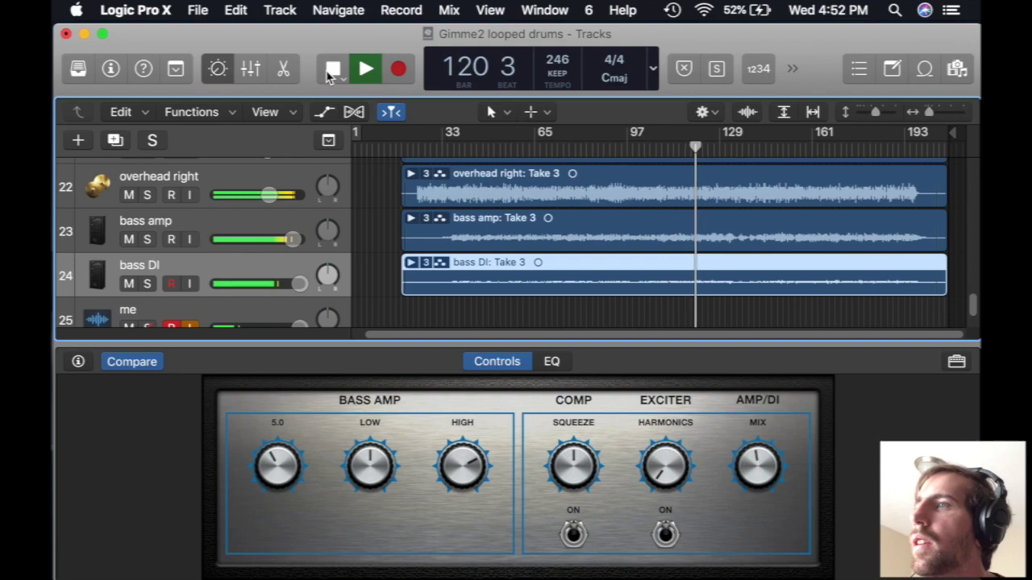
key(space)
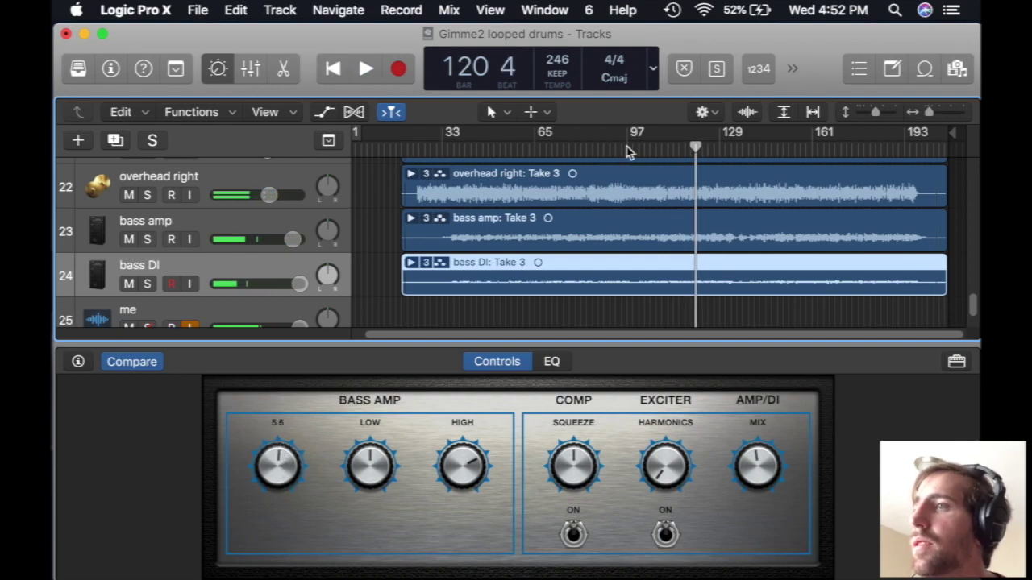
Resume the full mix, raise the bass amp track's volume to +5.0 dB, and stop playback.
click(362, 70)
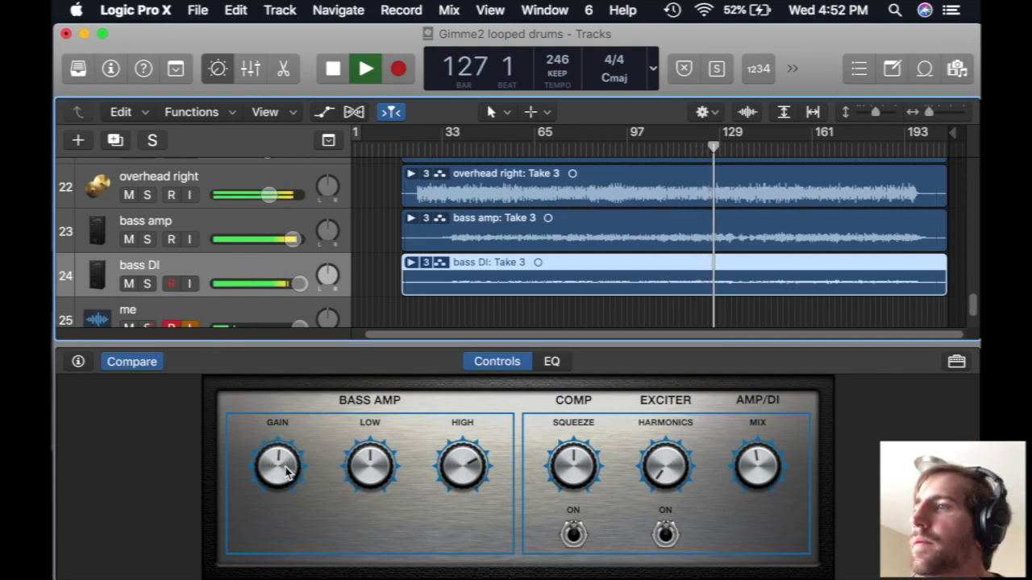
drag(290, 239, 297, 239)
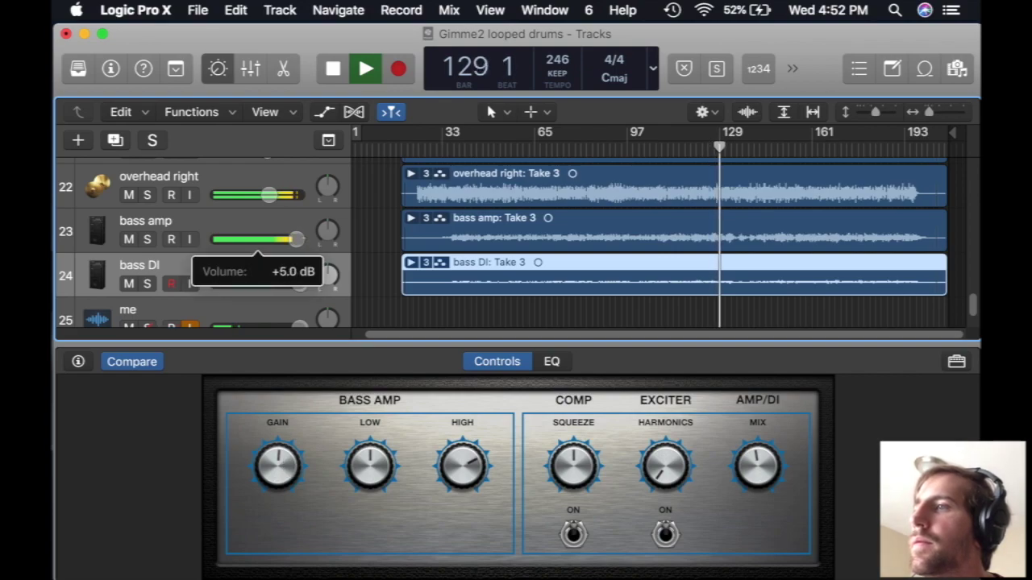
click(338, 74)
Play the full mix from around bar 135 and skip ahead to around bar 150 to hear the louder bass.
drag(741, 146, 638, 150)
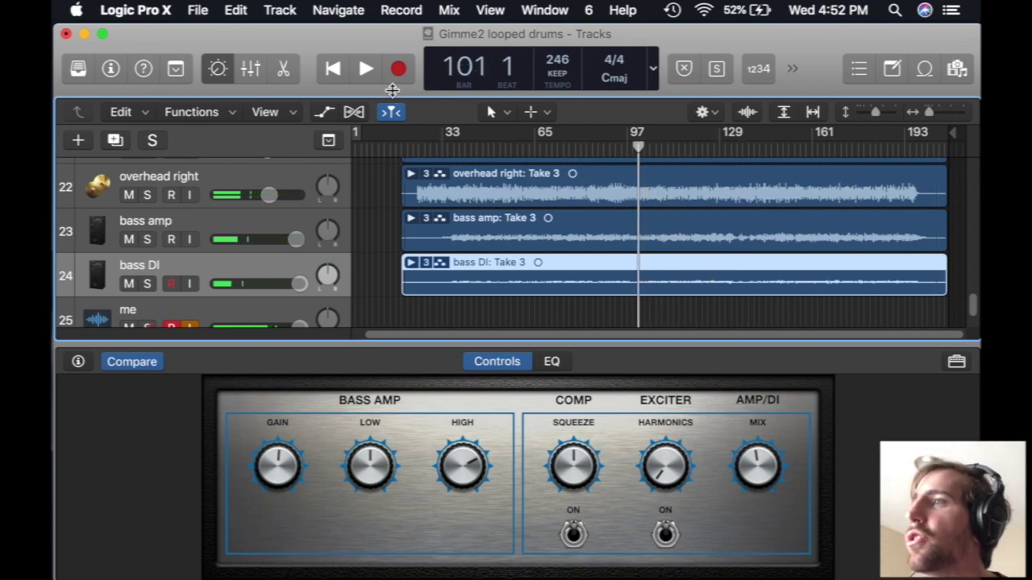
drag(778, 150, 740, 150)
click(371, 70)
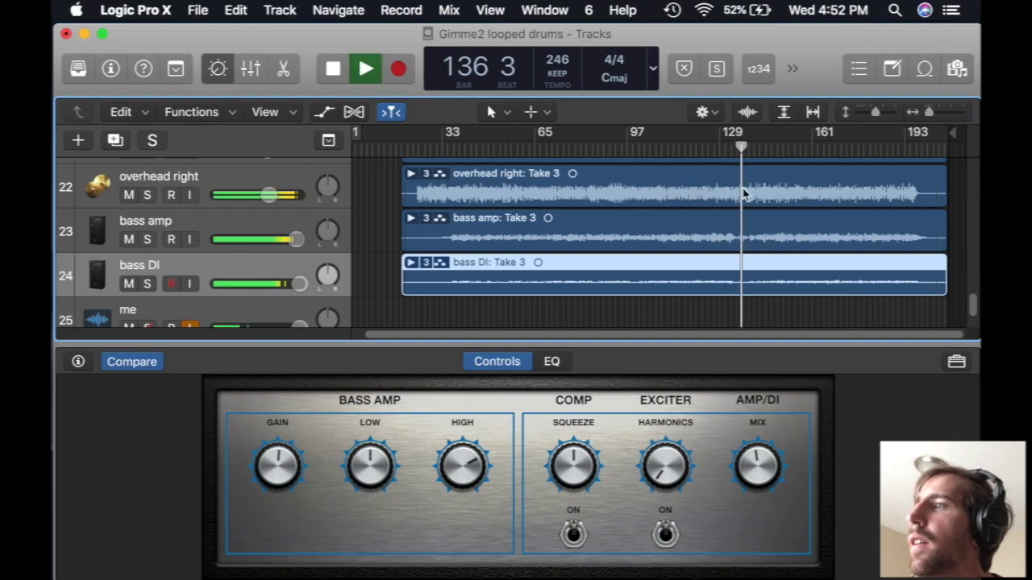
drag(756, 151, 778, 150)
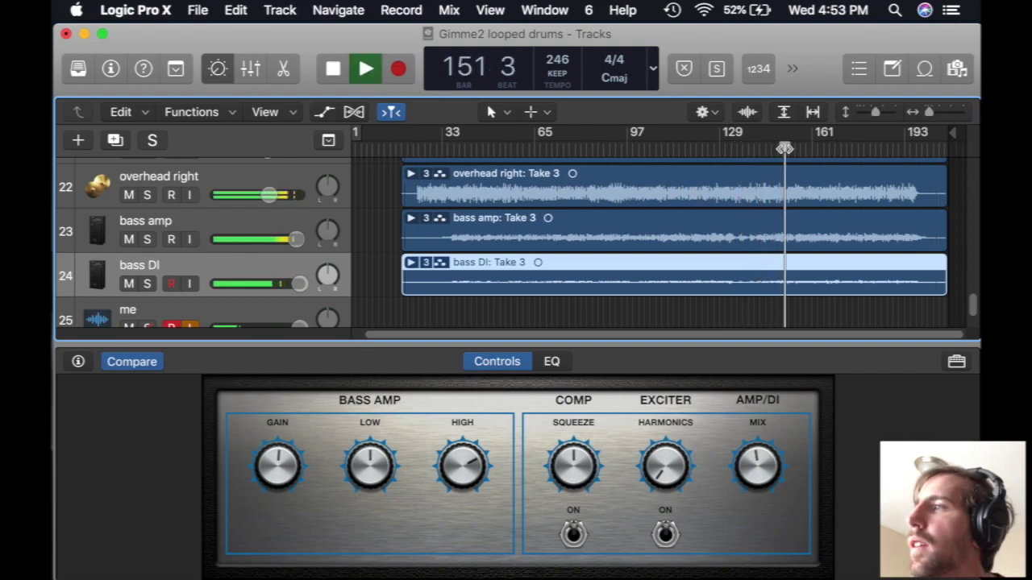
right_click(802, 153)
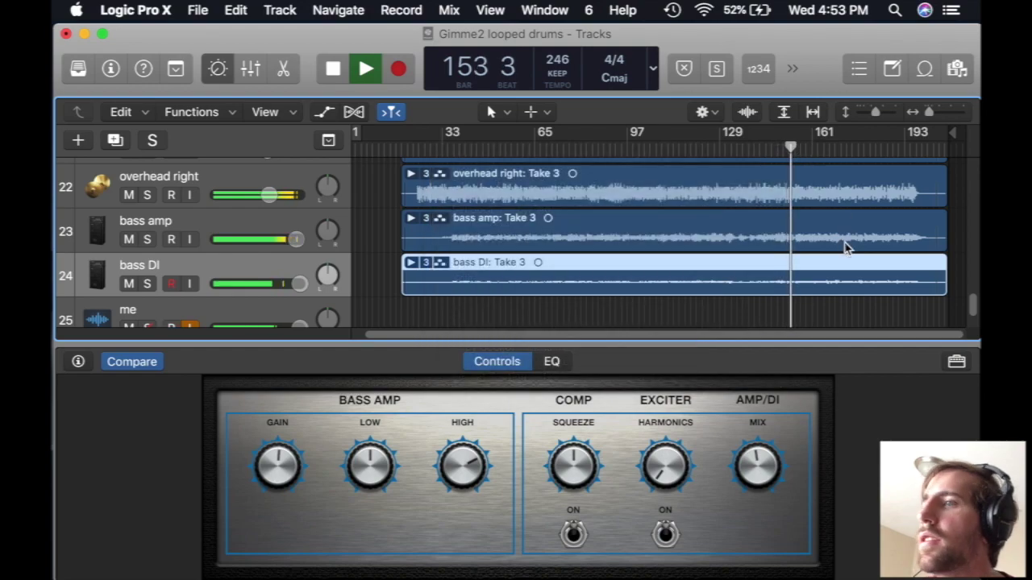
Set the bass DI's Bass Amp Gain to 5.8 during playback, stop at bar 176, and return to the guitar tracks.
scroll(974, 307, down, 2)
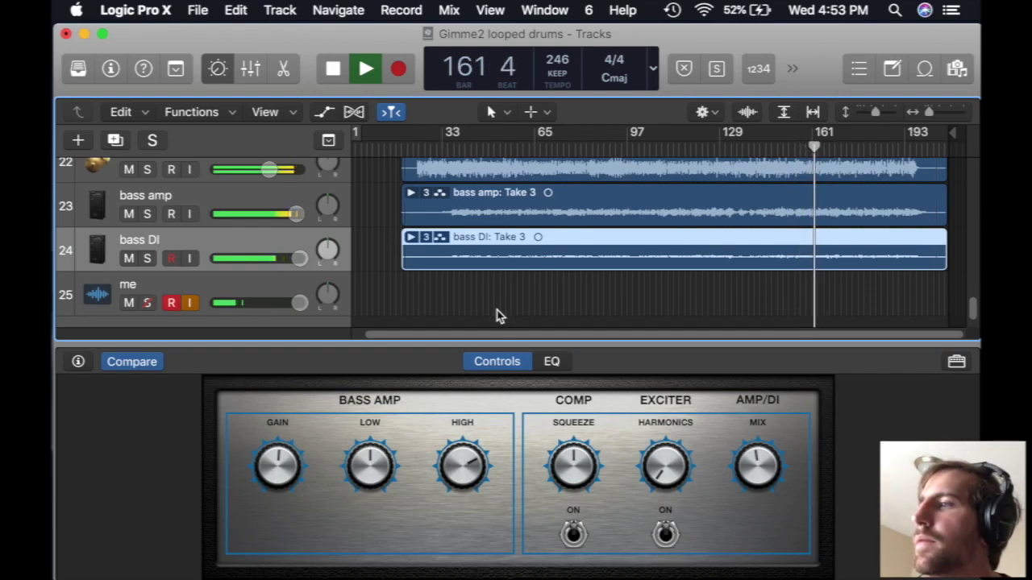
drag(295, 461, 292, 457)
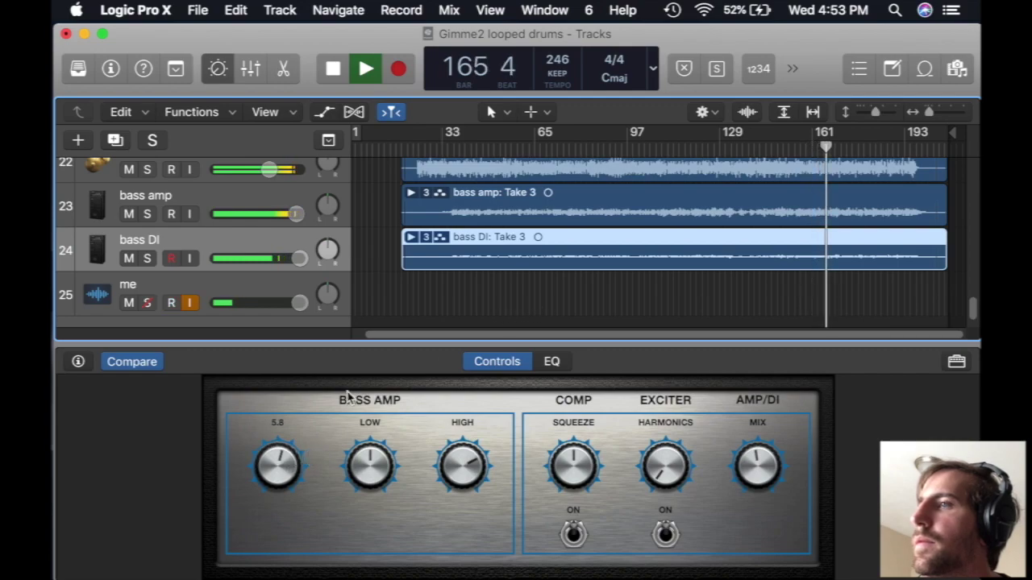
click(337, 74)
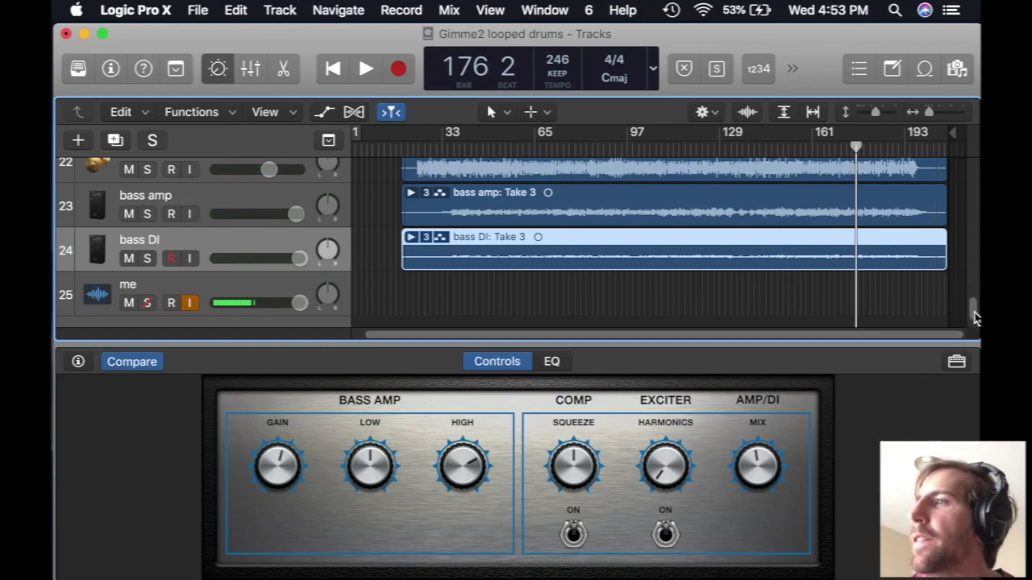
scroll(974, 317, up, 10)
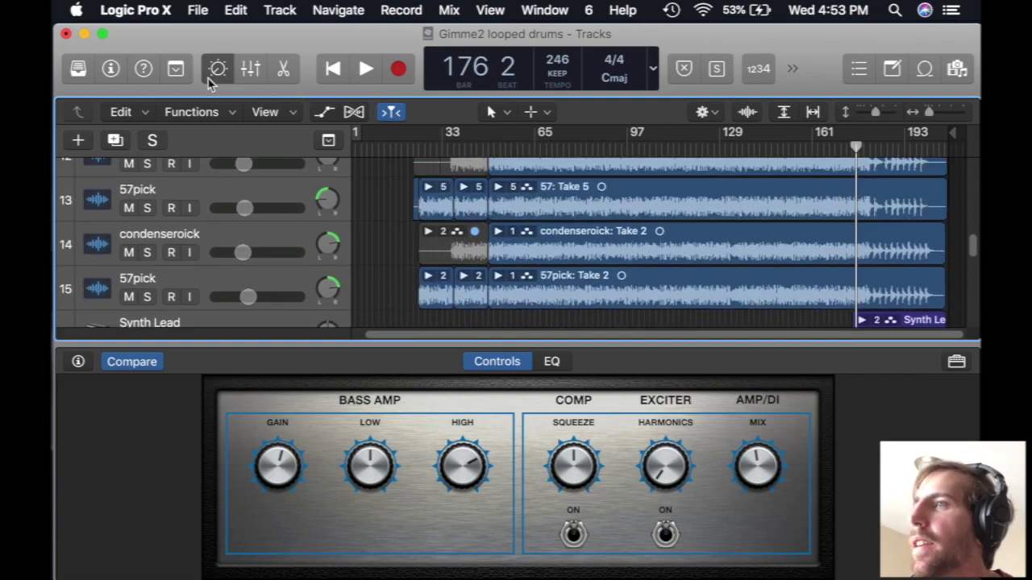
Hide the Smart Controls and look through the track list from the bass tracks back up to the old drums track.
click(216, 72)
scroll(516, 361, down, 8)
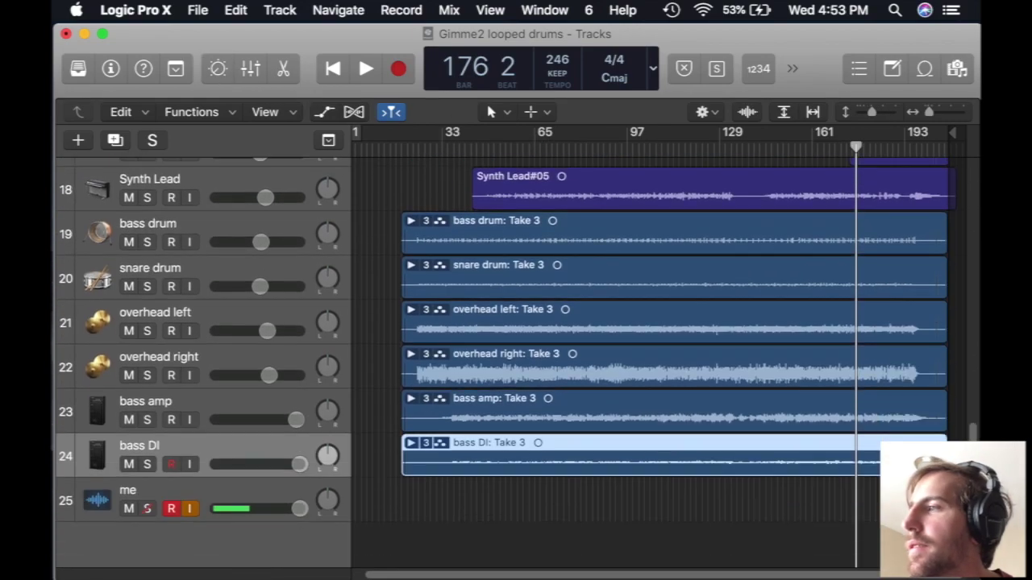
scroll(515, 362, up, 8)
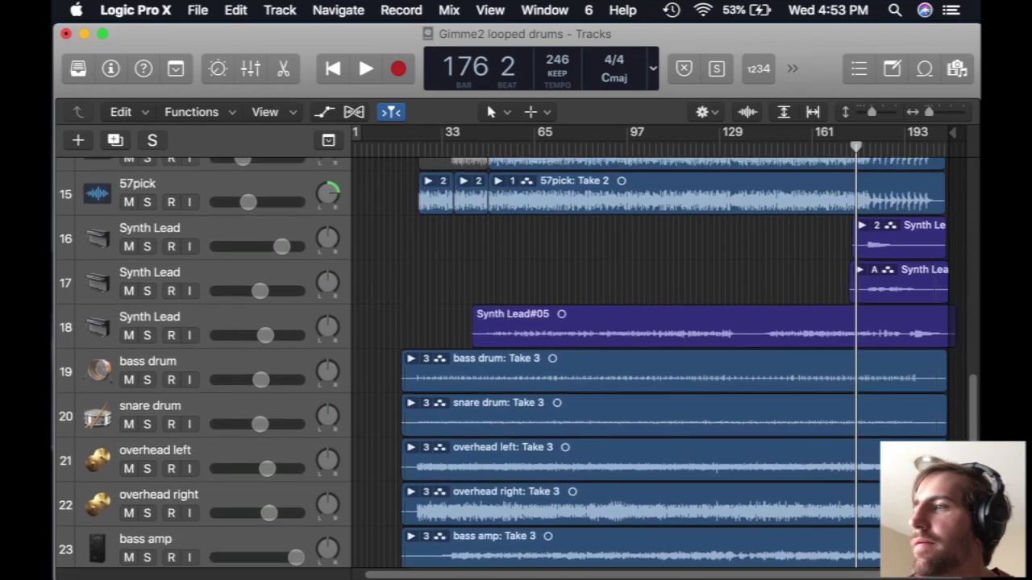
scroll(962, 387, down, 8)
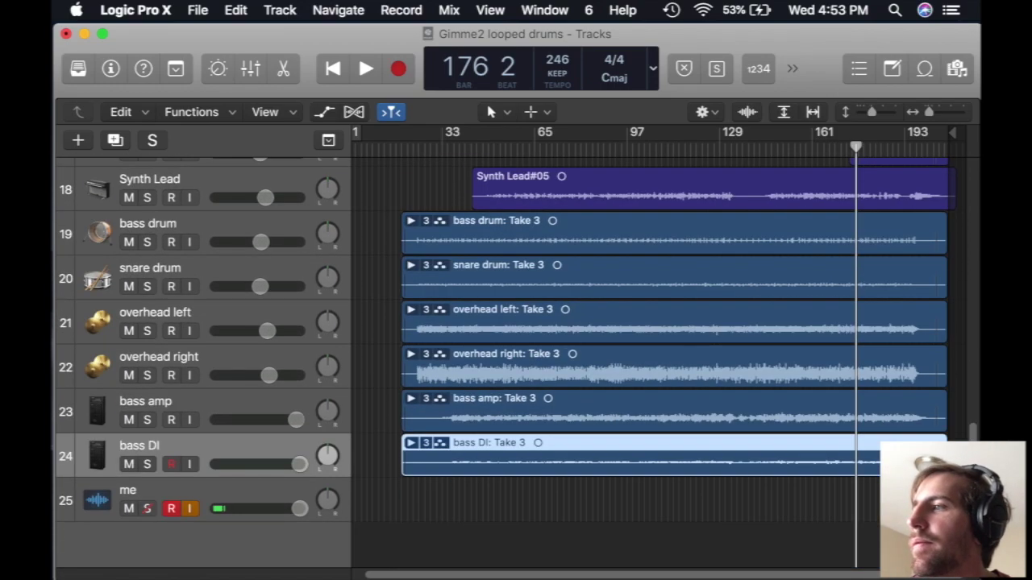
scroll(962, 387, up, 10)
drag(978, 383, 977, 288)
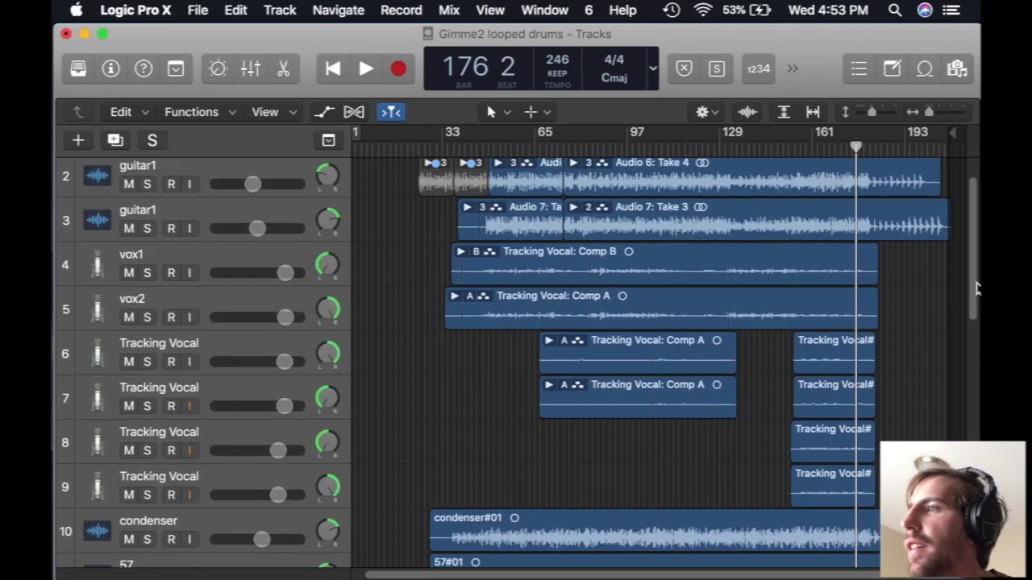
scroll(977, 288, up, 2)
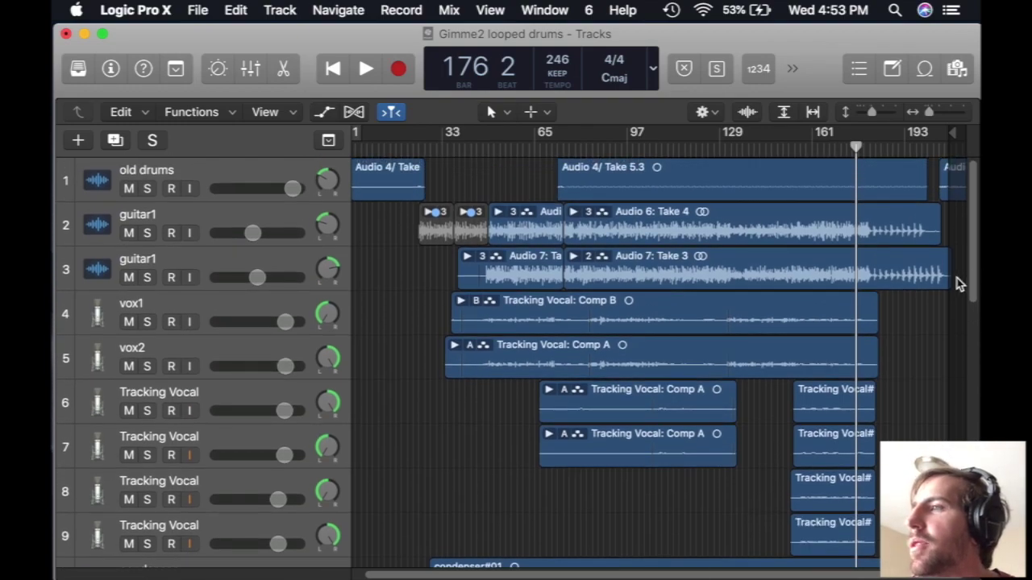
Play the full mix from bar 134 to listen for the section change, and stop playback at around bar 140.
drag(732, 153, 730, 158)
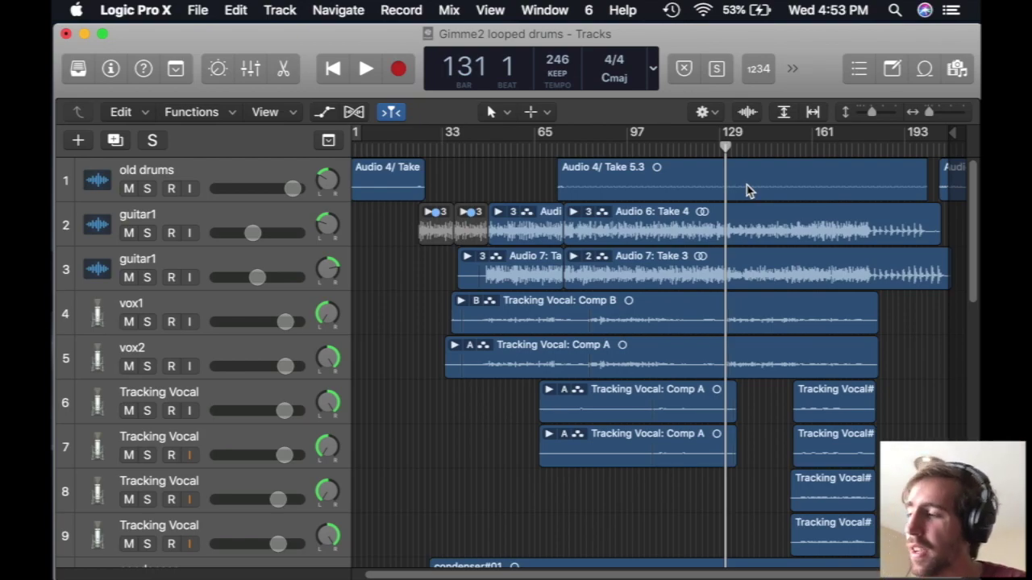
drag(669, 145, 733, 149)
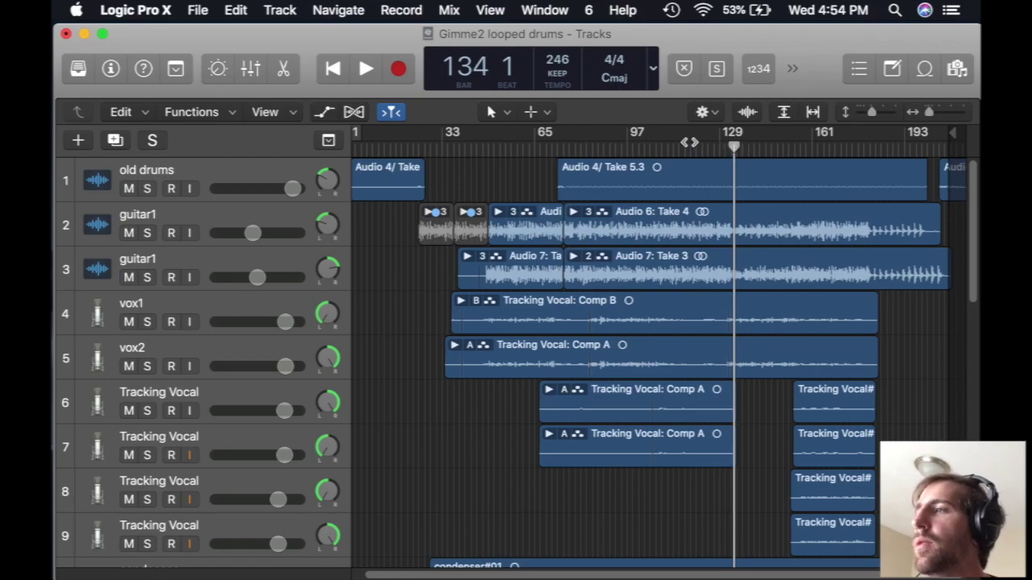
click(366, 71)
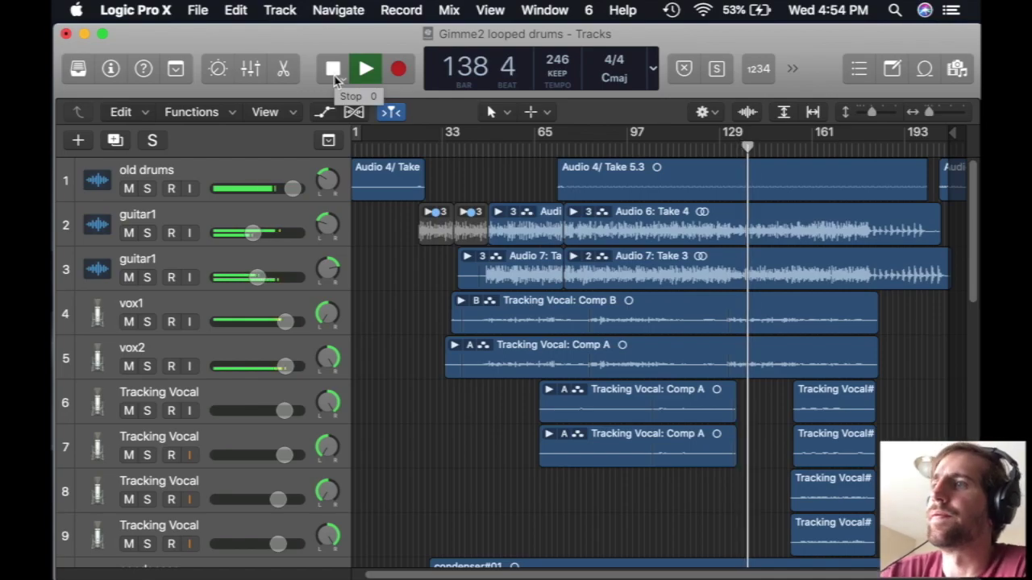
click(333, 71)
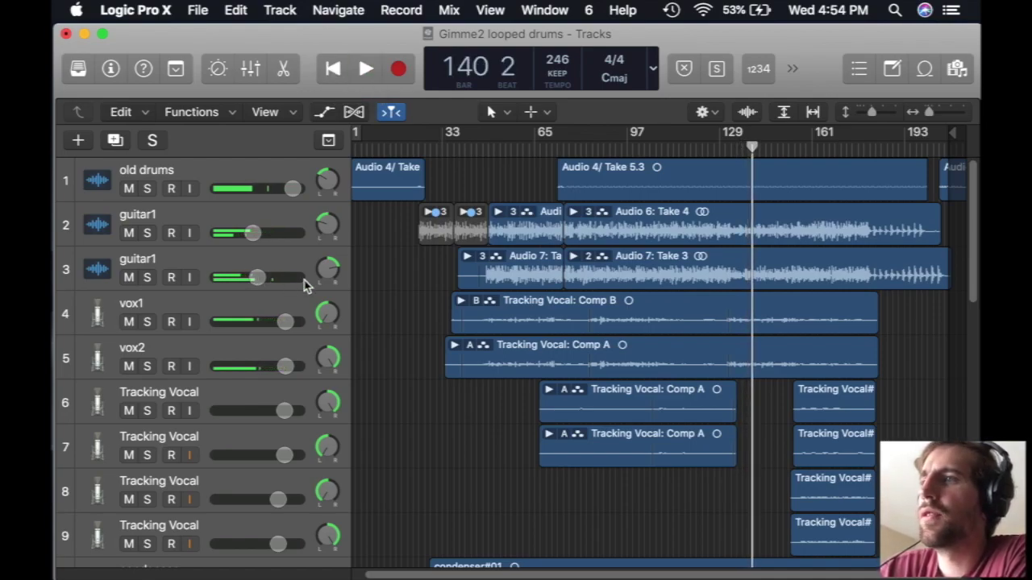
Replay short passages from bar 132 in a closer timeline view to pinpoint where the section starts.
drag(752, 148, 728, 165)
drag(929, 112, 931, 112)
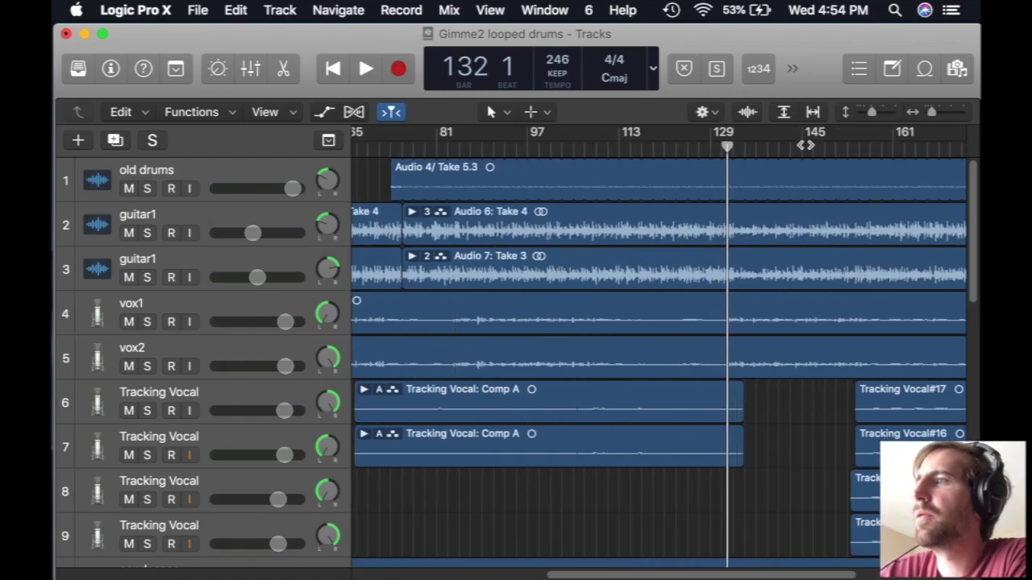
click(364, 70)
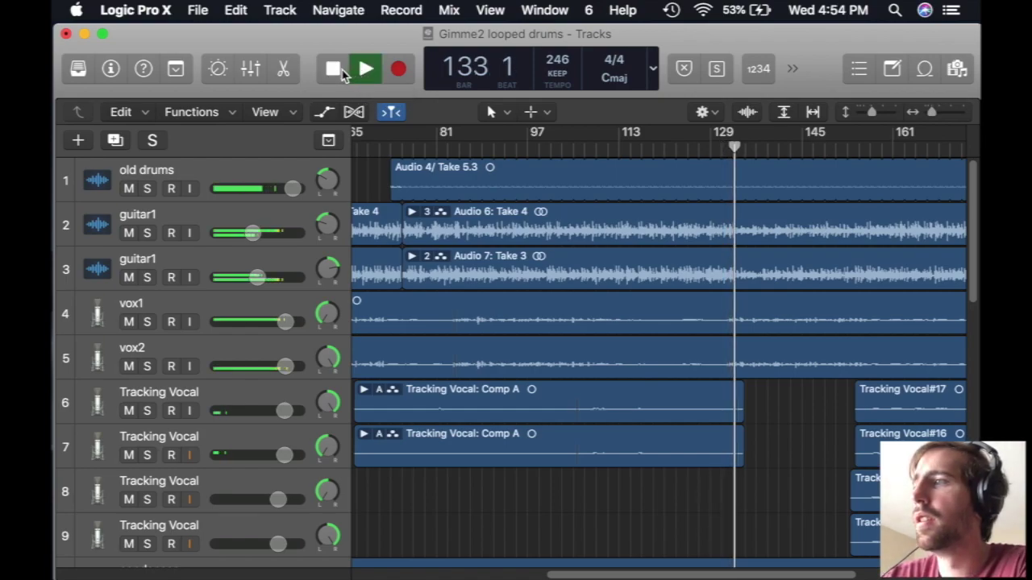
key(space)
drag(736, 153, 728, 155)
click(365, 69)
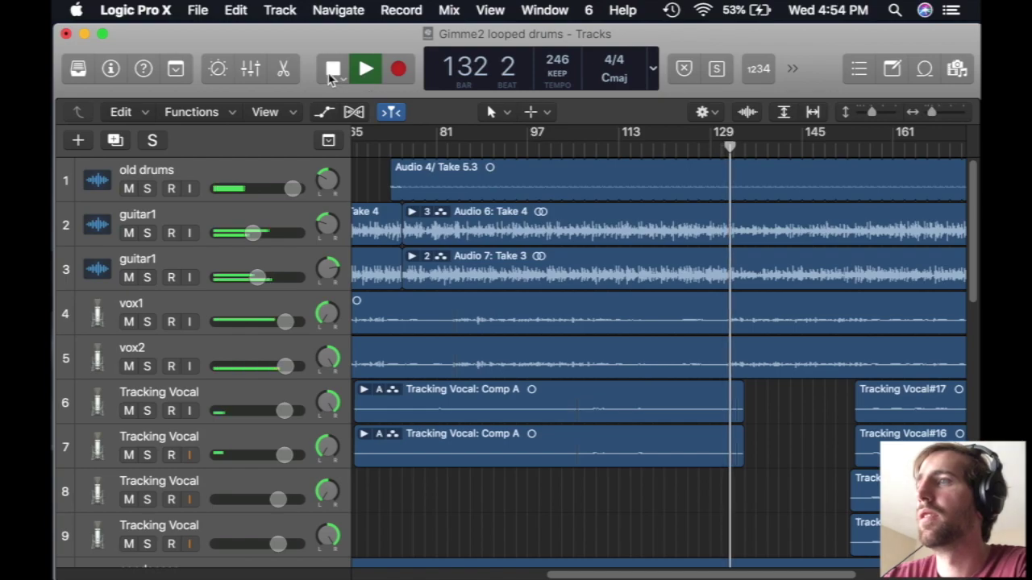
click(331, 69)
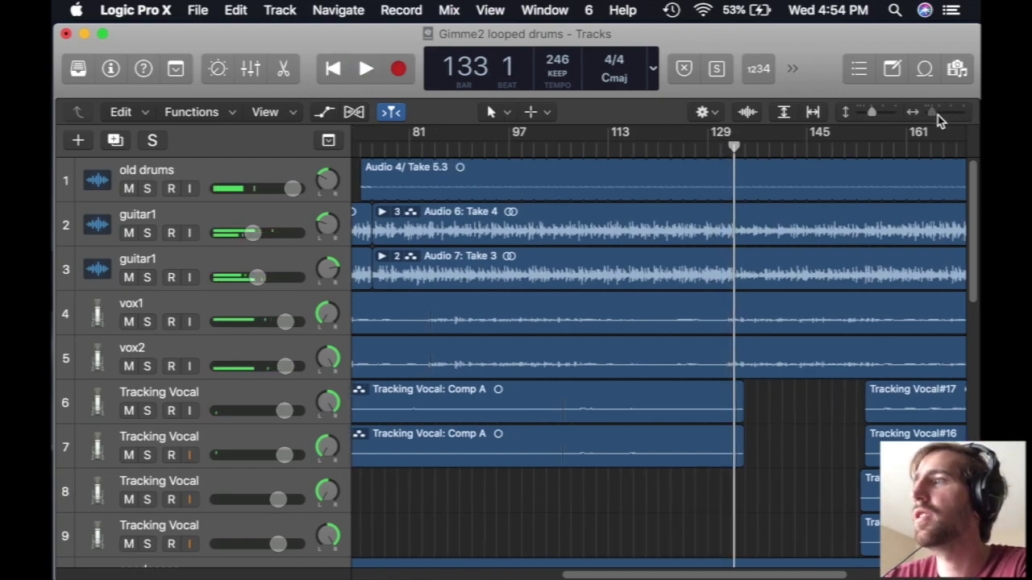
Place the playhead exactly at bar 133 and check the tracks at that point.
drag(938, 115, 943, 113)
drag(735, 148, 730, 148)
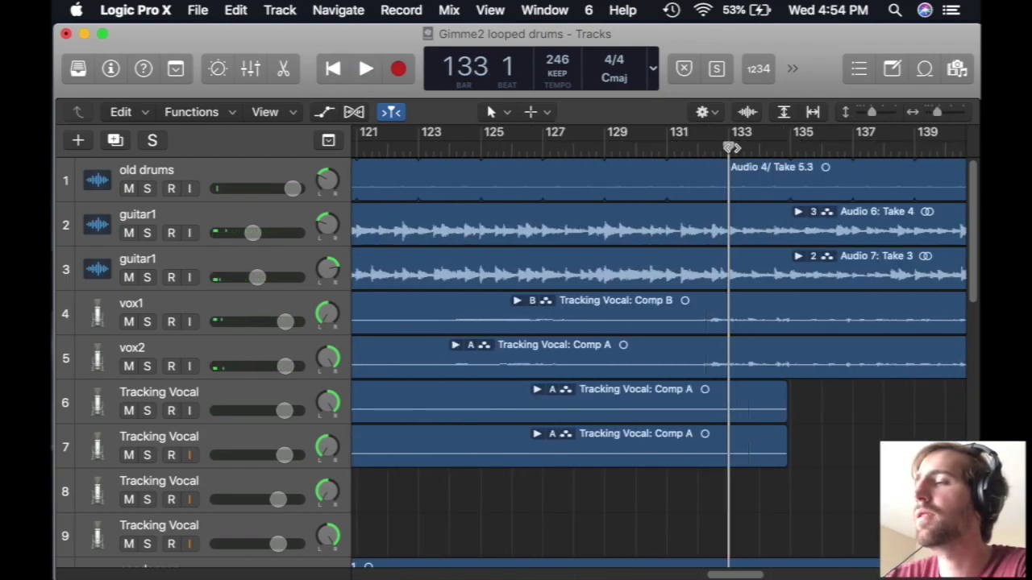
click(730, 220)
scroll(731, 230, down, 10)
drag(975, 416, 959, 177)
click(754, 266)
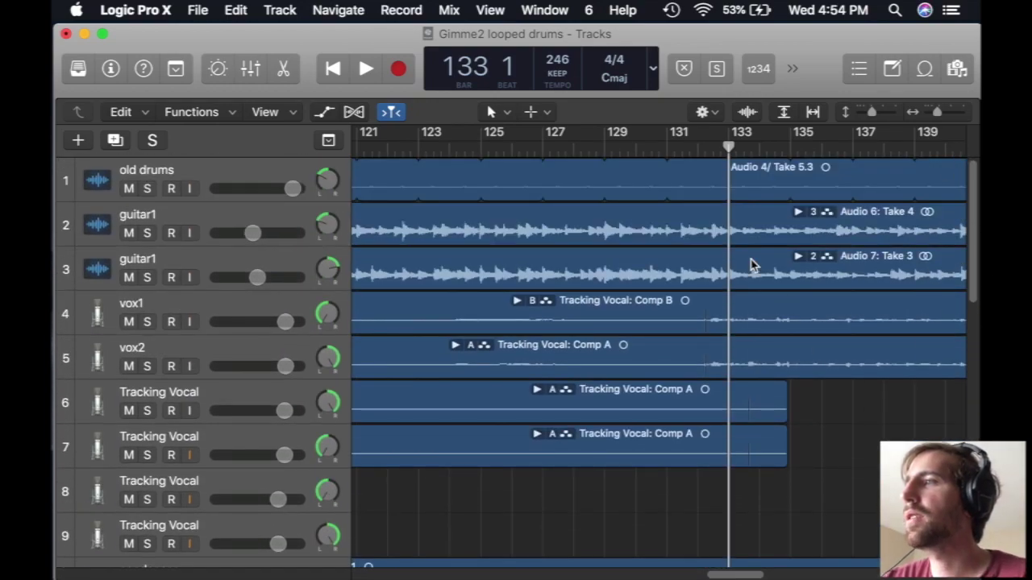
Select the regions on both guitar1 tracks and split them at bar 133.
click(725, 220)
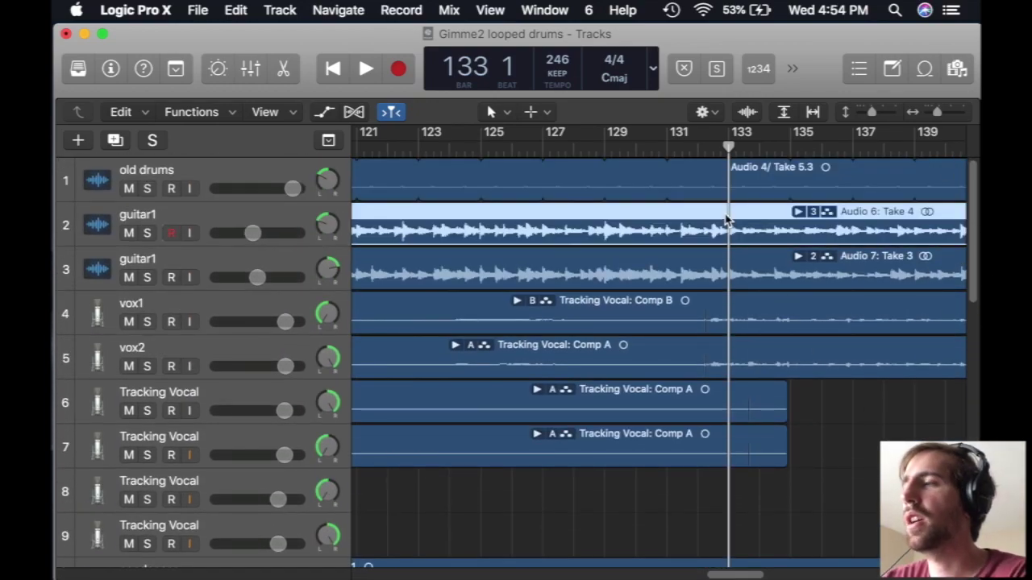
super+click(733, 260)
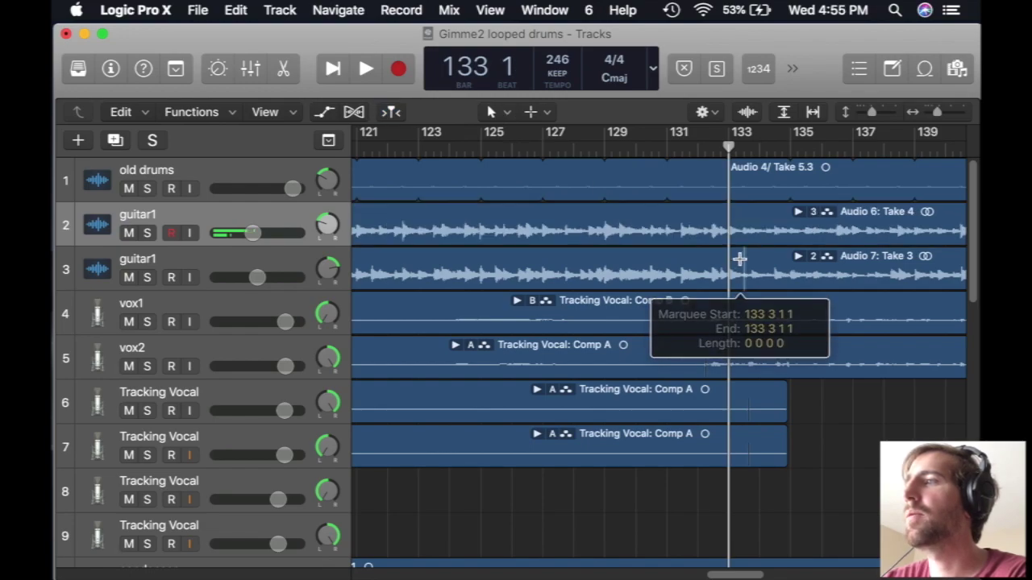
click(684, 263)
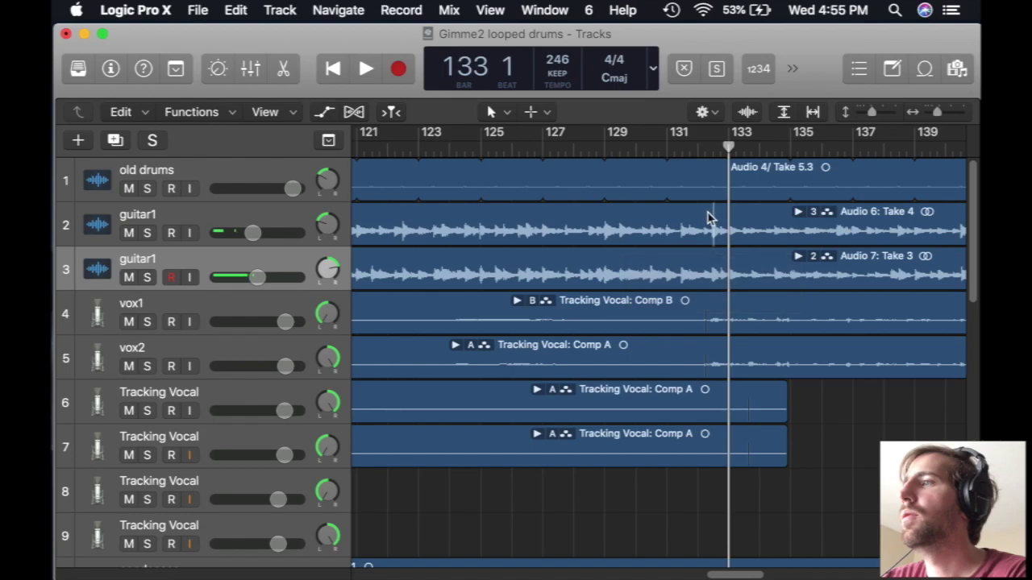
click(707, 216)
shift+click(698, 259)
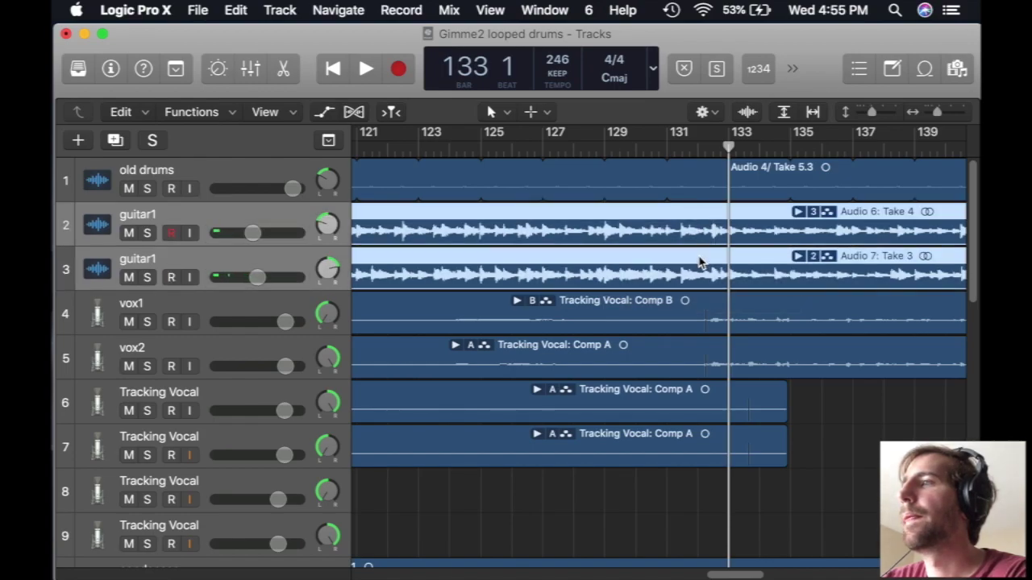
key(super+t)
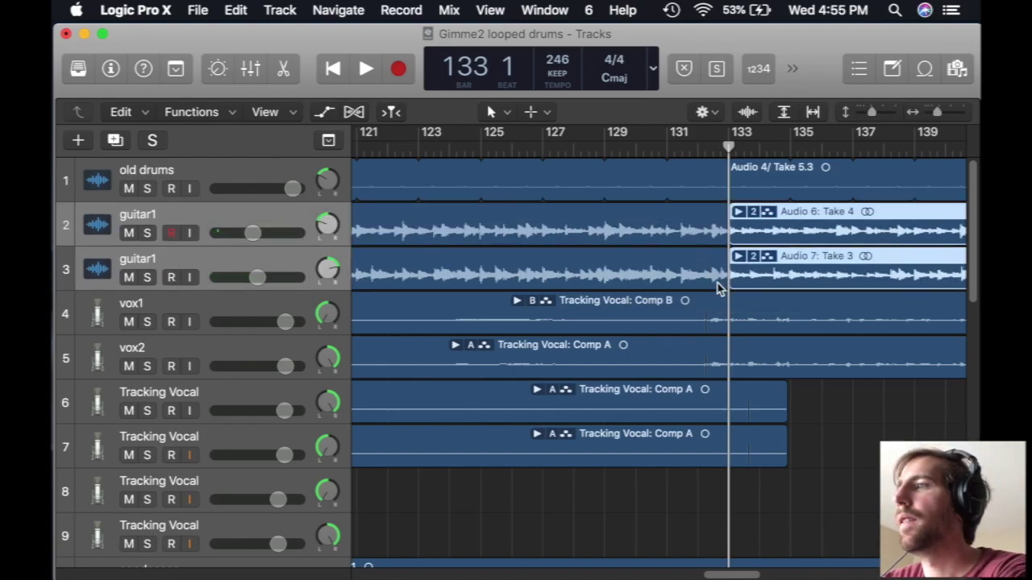
Select the condenser, 57, condenseroick and 57pick regions on tracks 10 to 15 and split them at bar 133.
drag(976, 292, 977, 405)
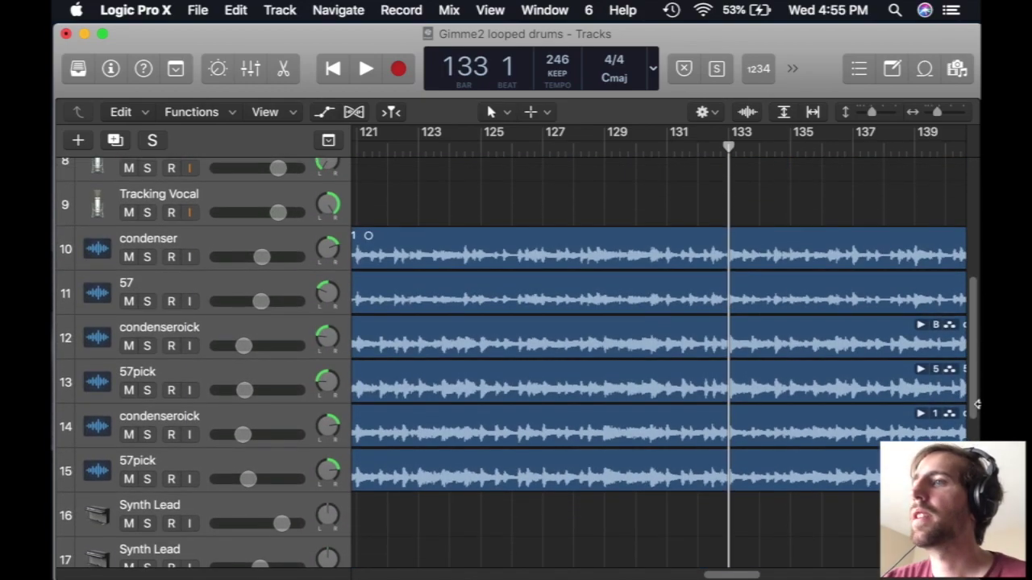
click(220, 245)
shift+click(179, 287)
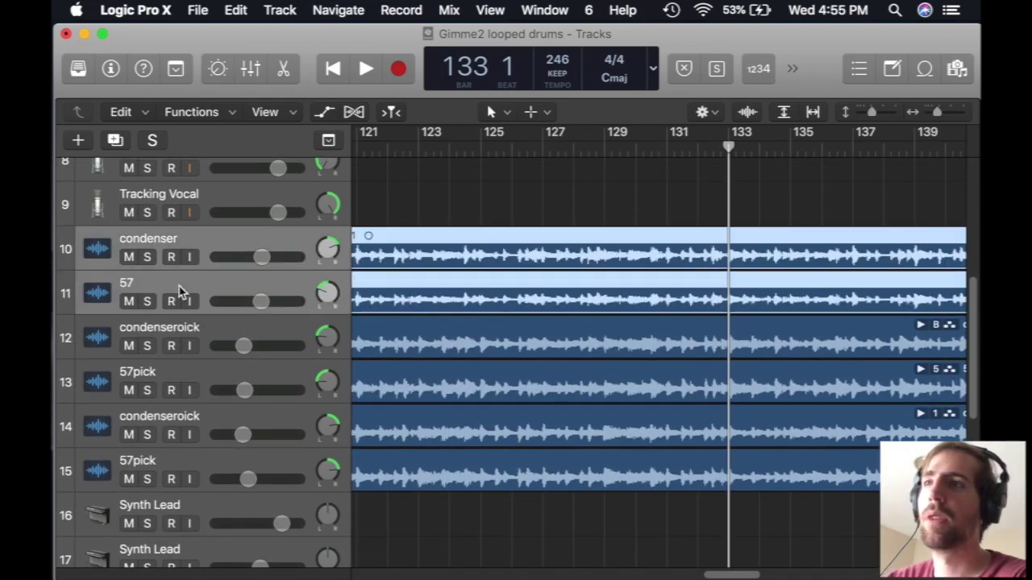
shift+click(179, 333)
shift+click(186, 379)
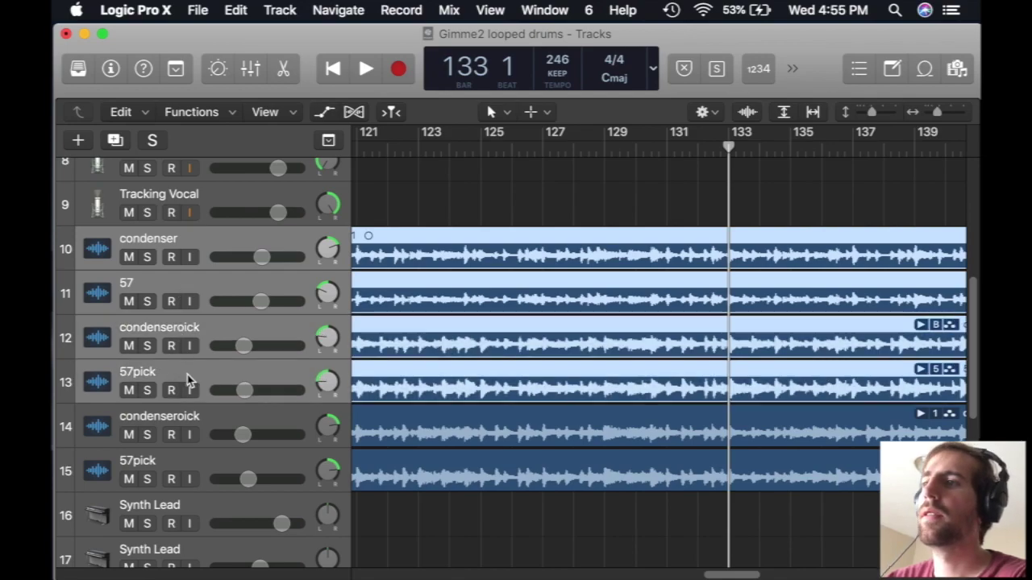
shift+click(198, 437)
shift+click(197, 466)
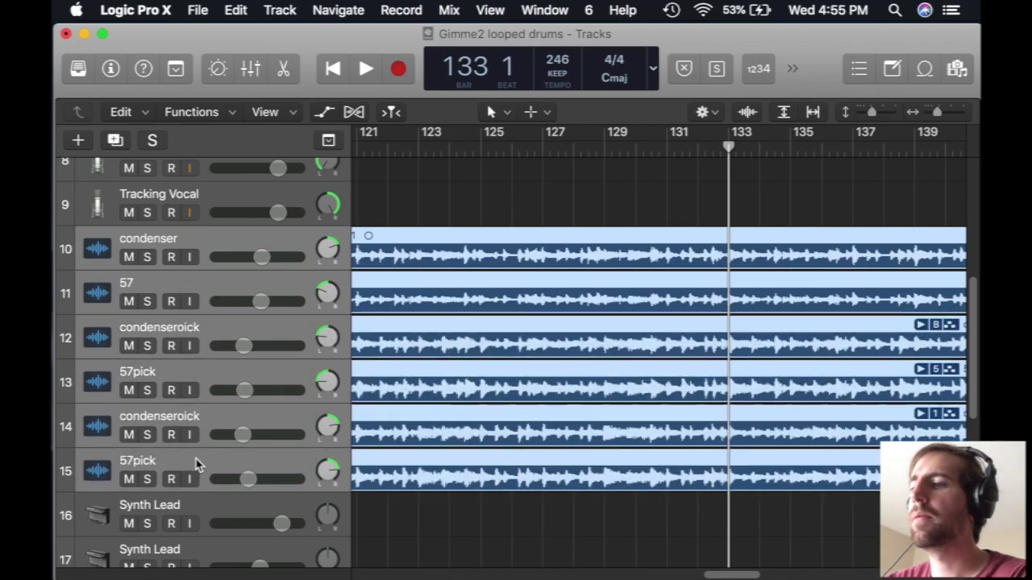
key(super+t)
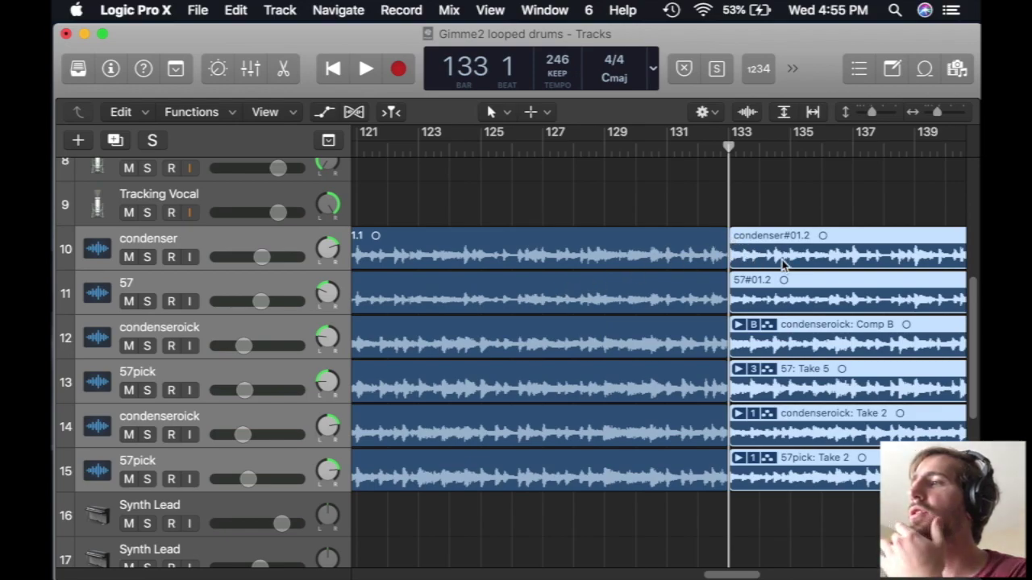
Play the mix from around bar 140, skip ahead to bar 153 and beyond to find the section's end, and stop.
drag(735, 575, 756, 576)
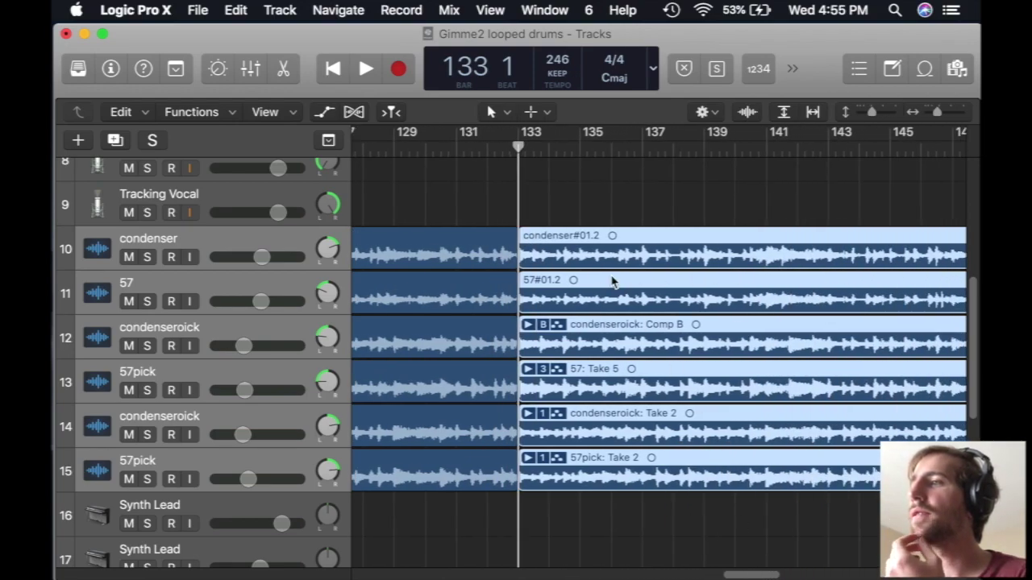
drag(718, 153, 730, 153)
click(364, 69)
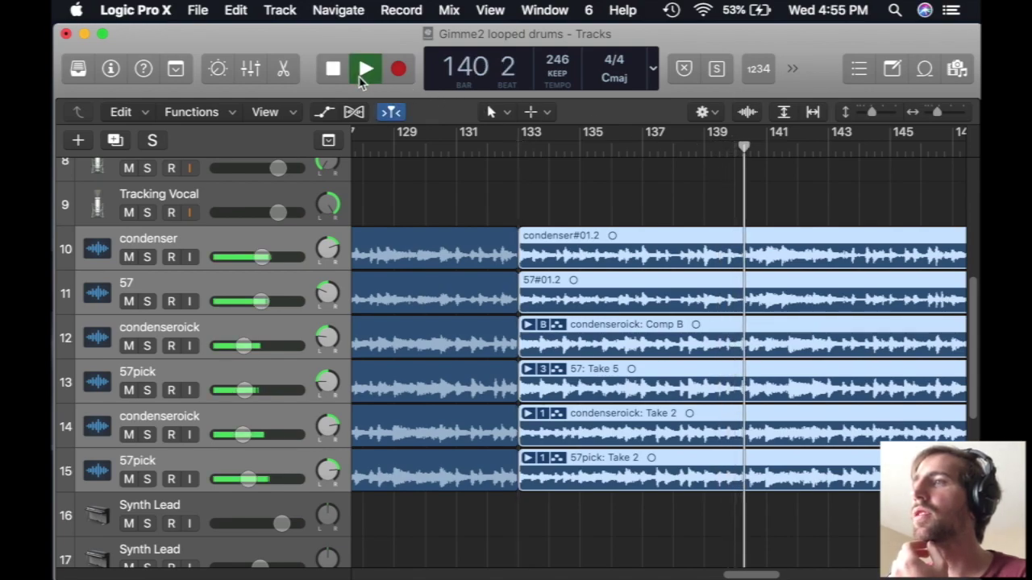
drag(751, 575, 810, 575)
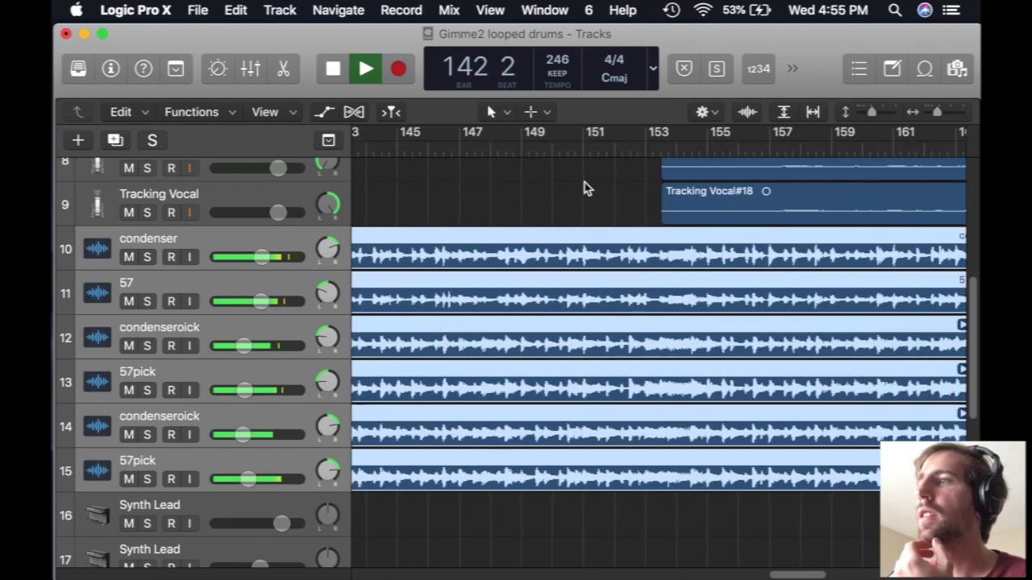
click(558, 147)
click(650, 148)
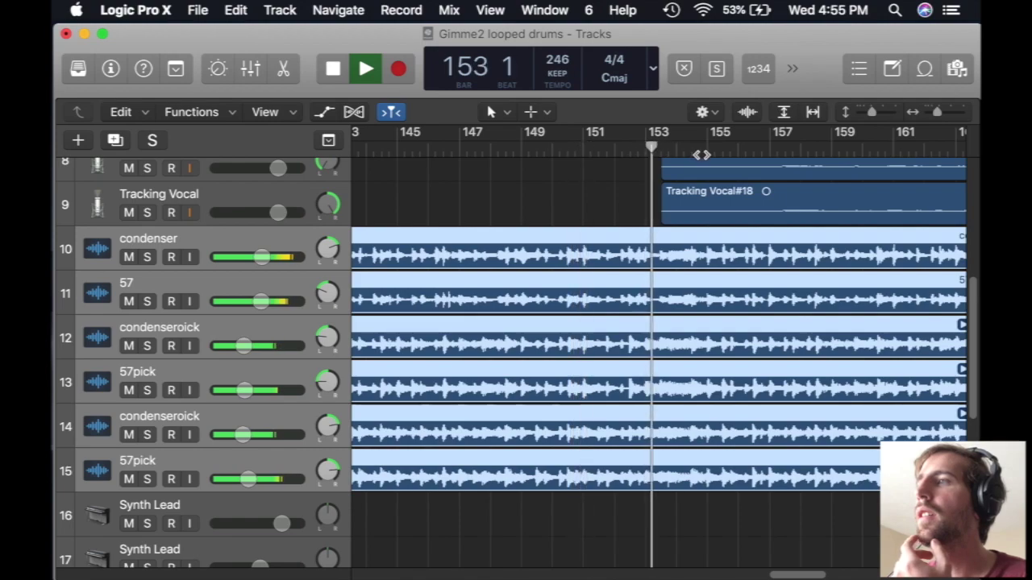
click(778, 149)
key(space)
Set the playhead to bar 157, audition that point, and split the selected regions on tracks 10 to 15 there.
click(779, 149)
click(709, 148)
drag(717, 152, 769, 149)
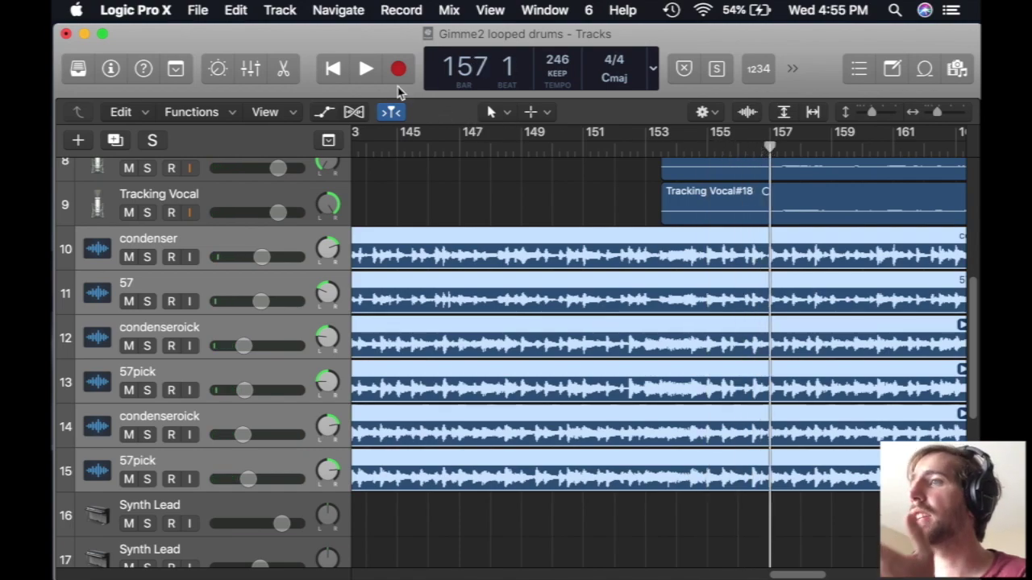
click(365, 71)
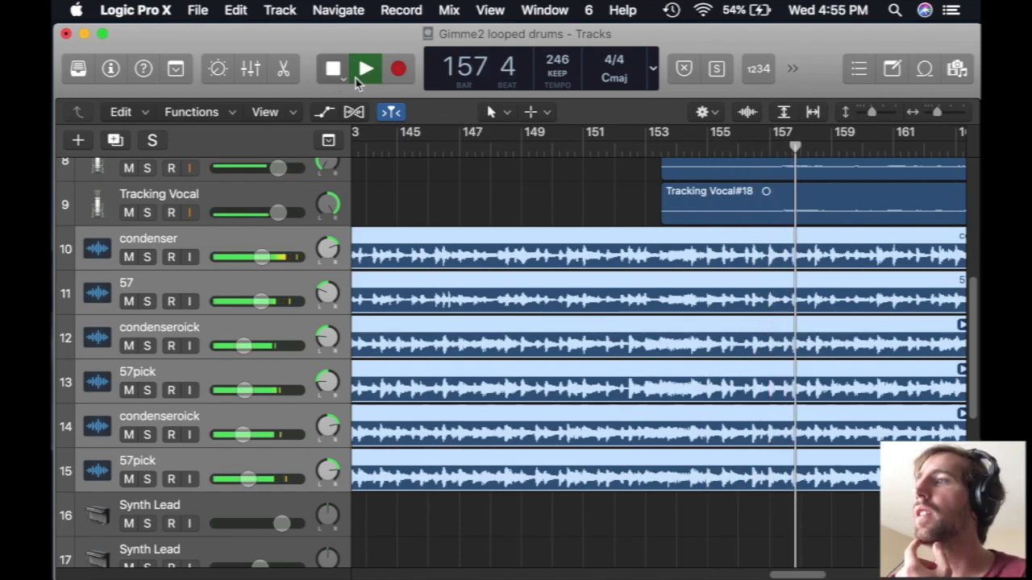
click(333, 70)
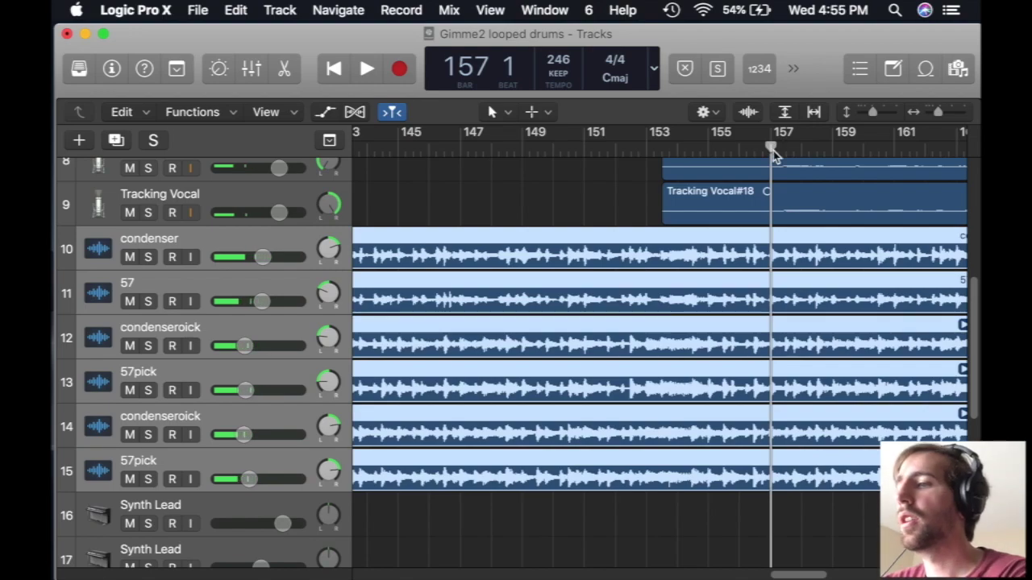
key(super+t)
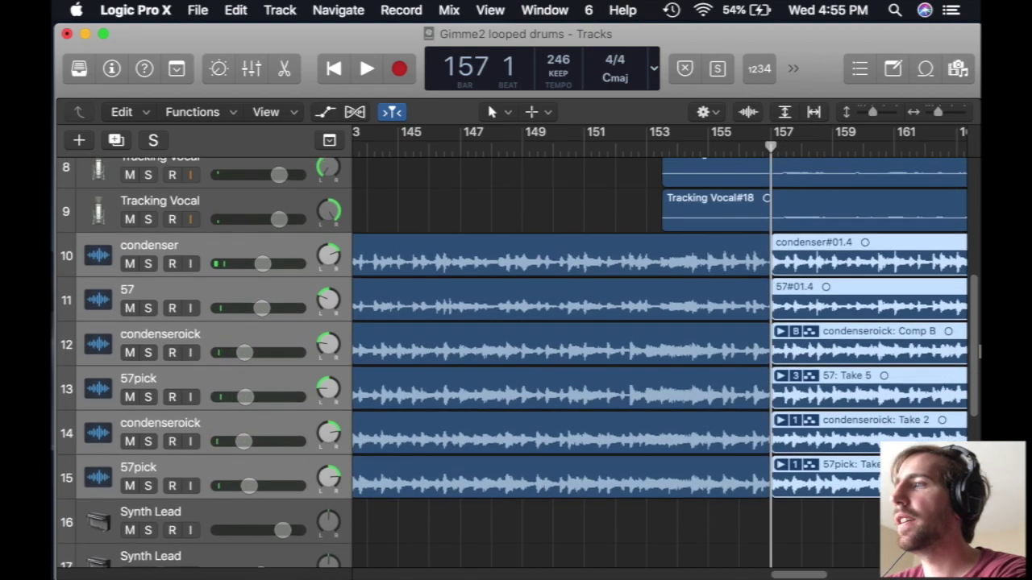
Select the regions on both guitar1 tracks and split them at bar 157.
scroll(957, 200, up, 8)
click(759, 216)
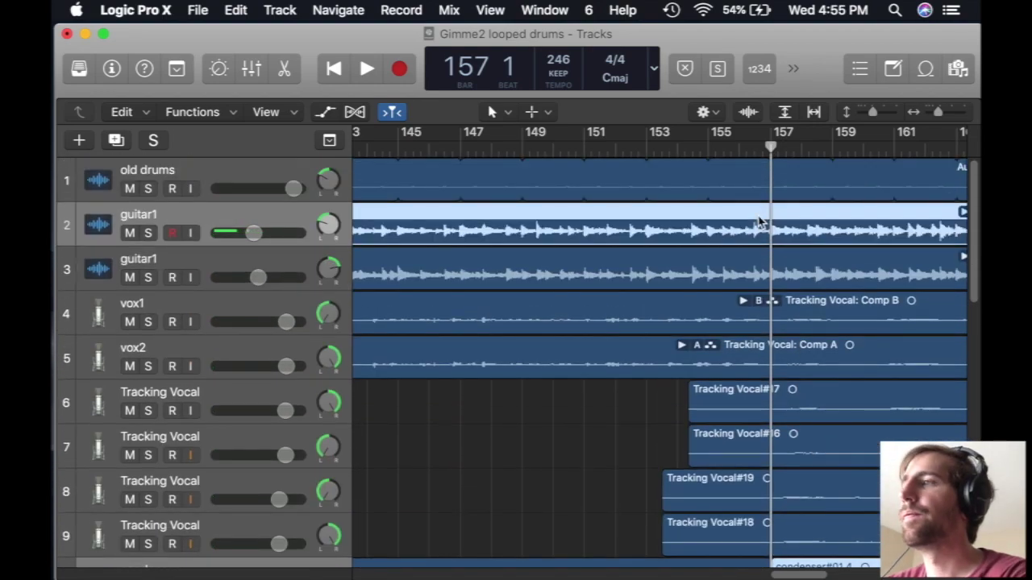
shift+click(765, 263)
key(super+t)
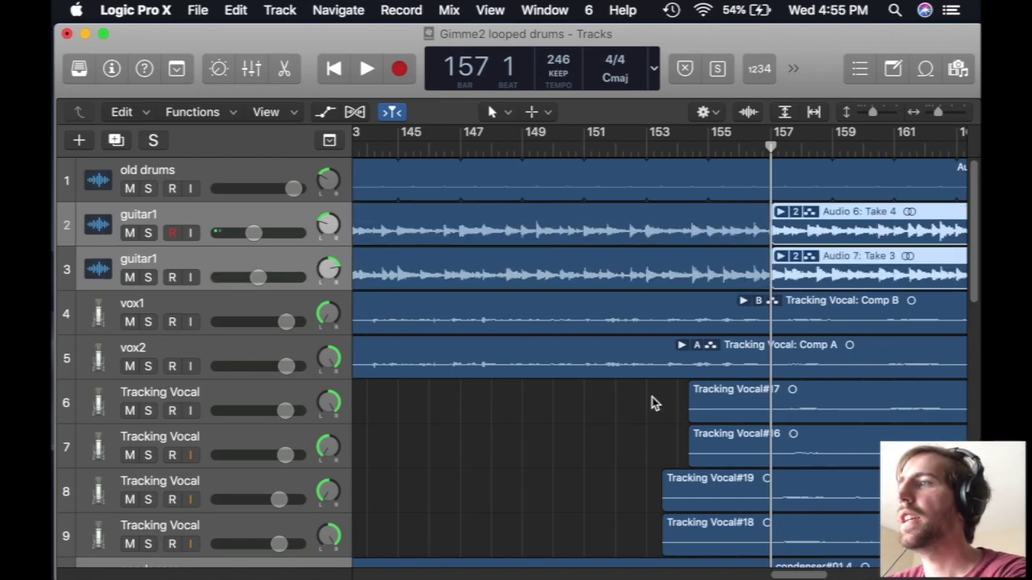
Move both guitar1 tracks below the vocal tracks, directly above the condenser track.
click(604, 408)
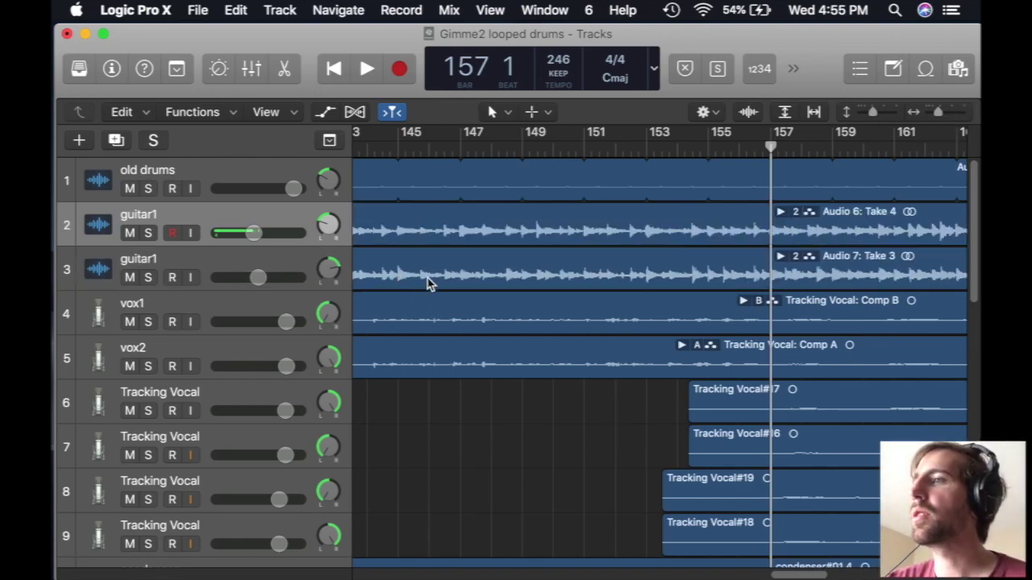
key(super+Left)
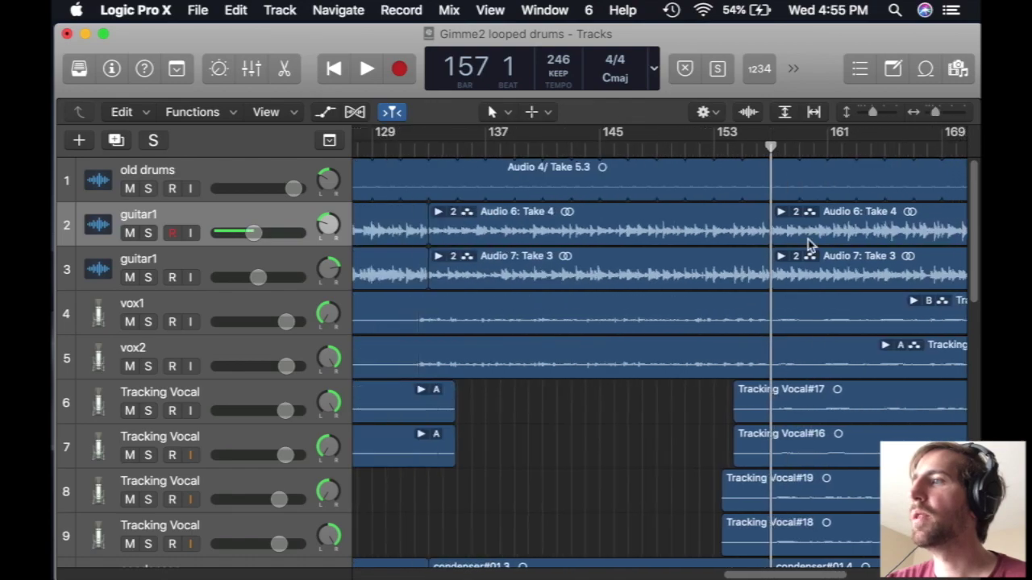
scroll(652, 508, down, 5)
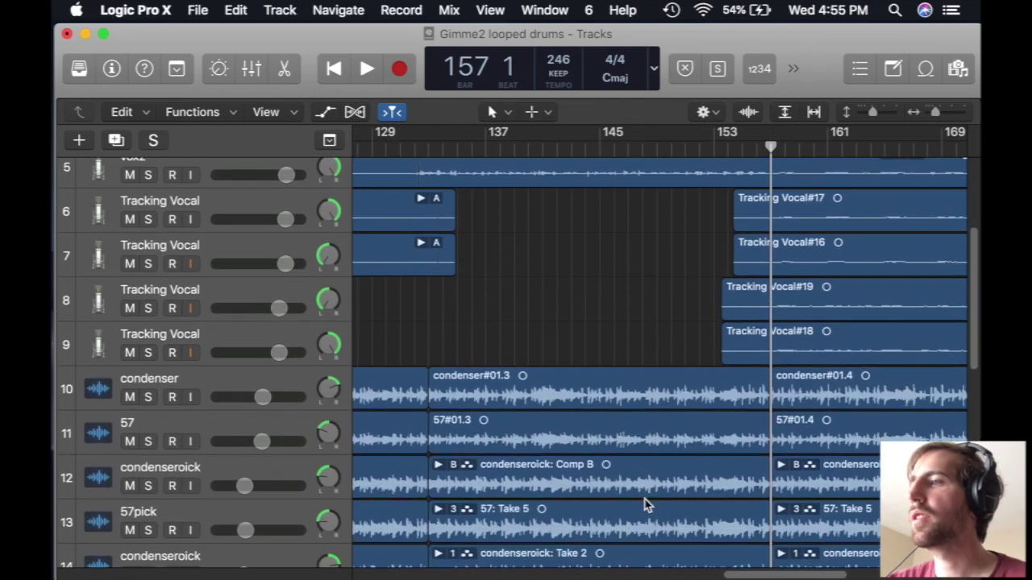
scroll(603, 341, up, 4)
scroll(602, 340, up, 1)
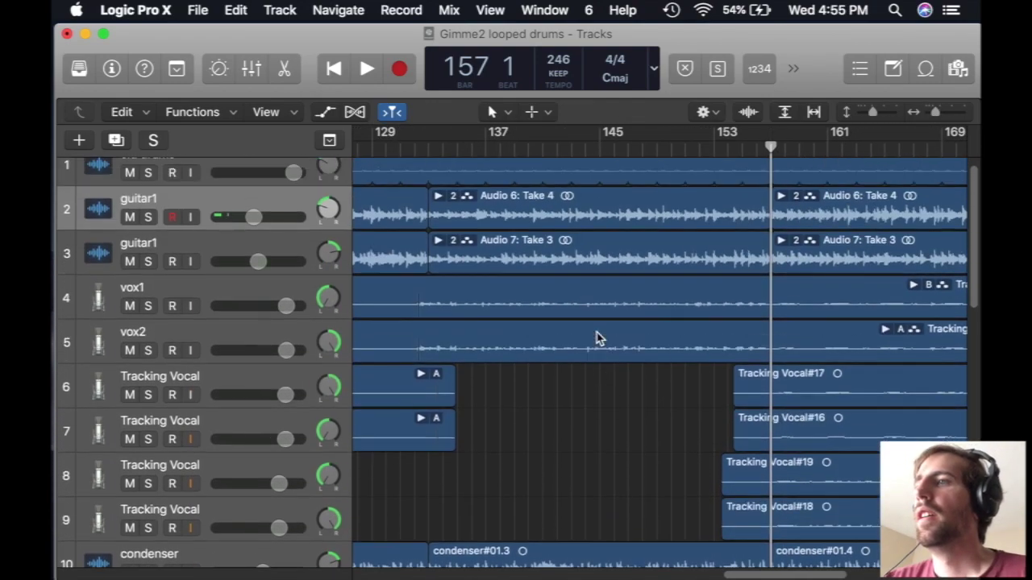
shift+click(202, 240)
drag(213, 201, 237, 535)
scroll(582, 459, down, 5)
scroll(582, 459, down, 1)
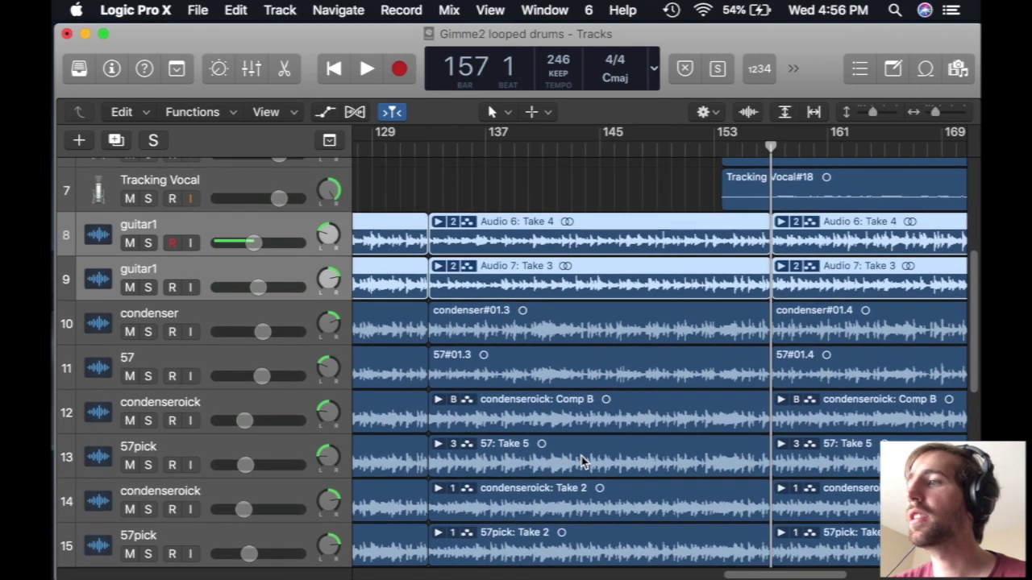
Solo all guitar tracks from 8 to 15, play them from around bar 135, and stop.
click(147, 239)
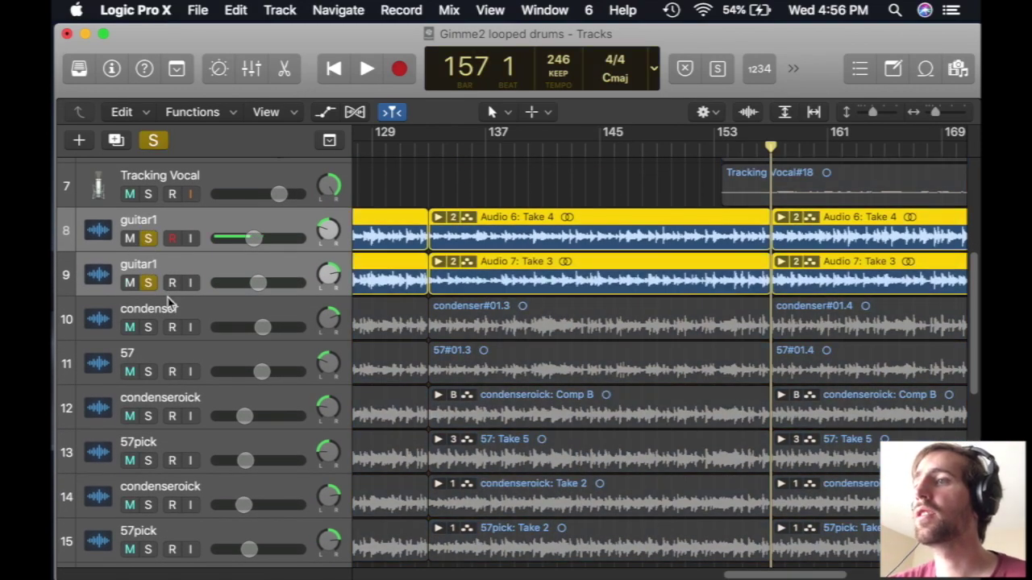
click(148, 328)
click(148, 372)
click(147, 416)
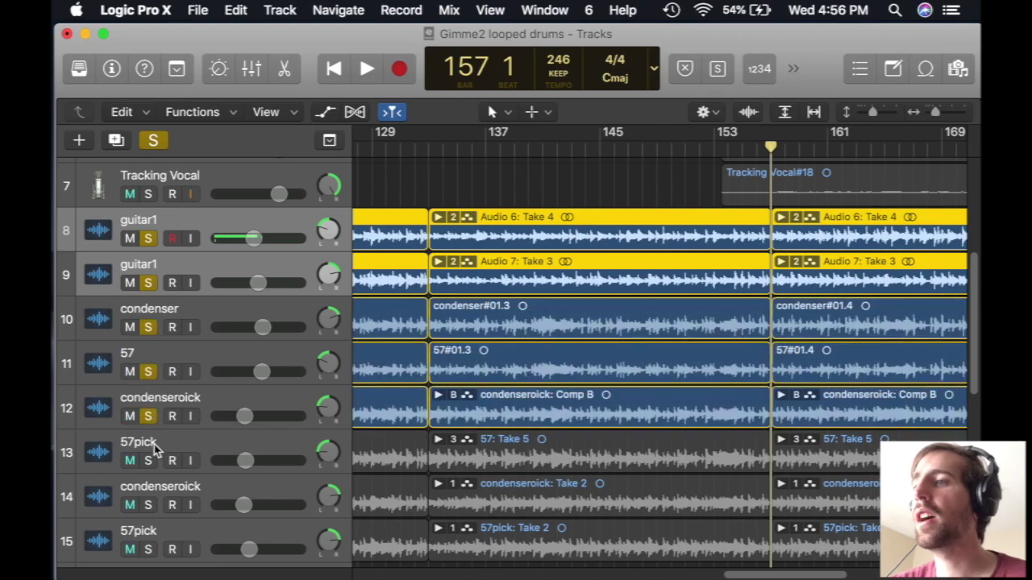
click(148, 460)
click(148, 505)
click(148, 549)
scroll(518, 363, down, 2)
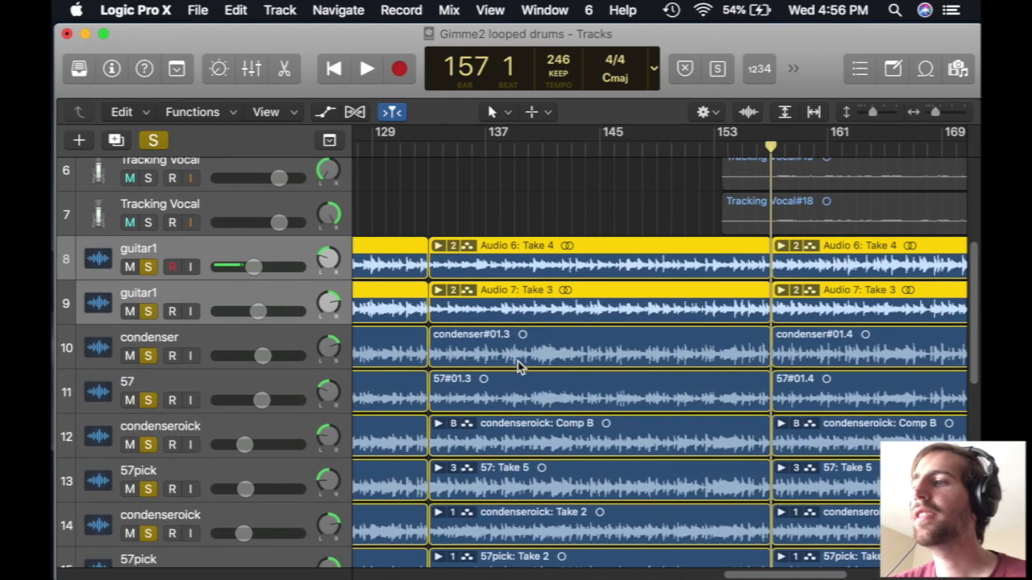
scroll(507, 167, up, 2)
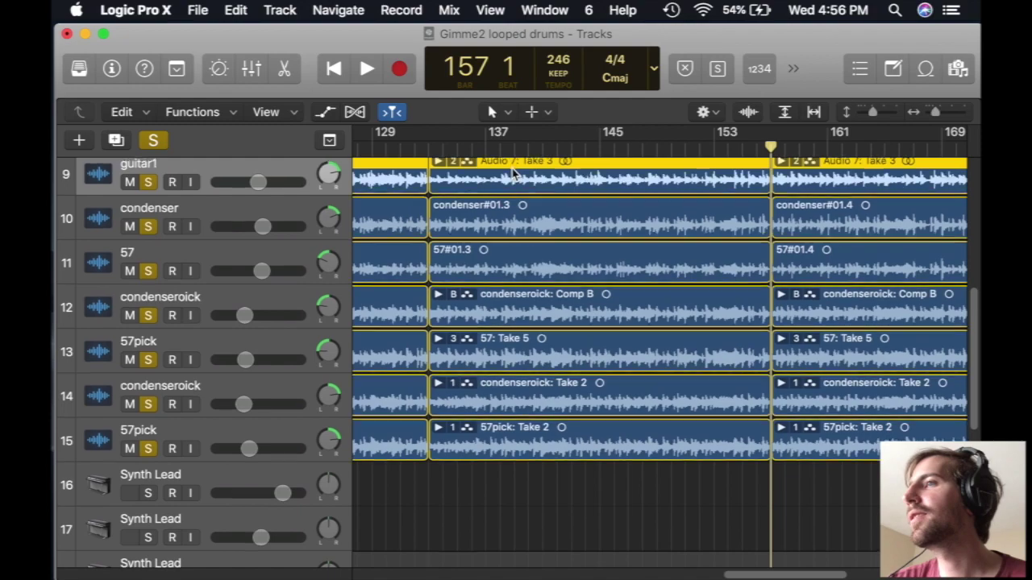
click(472, 153)
click(365, 71)
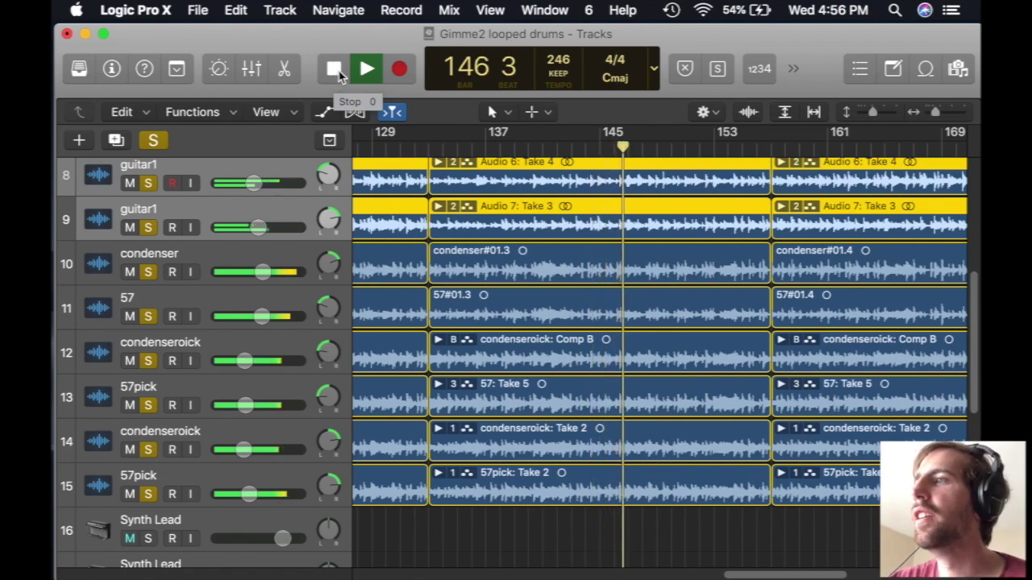
click(334, 77)
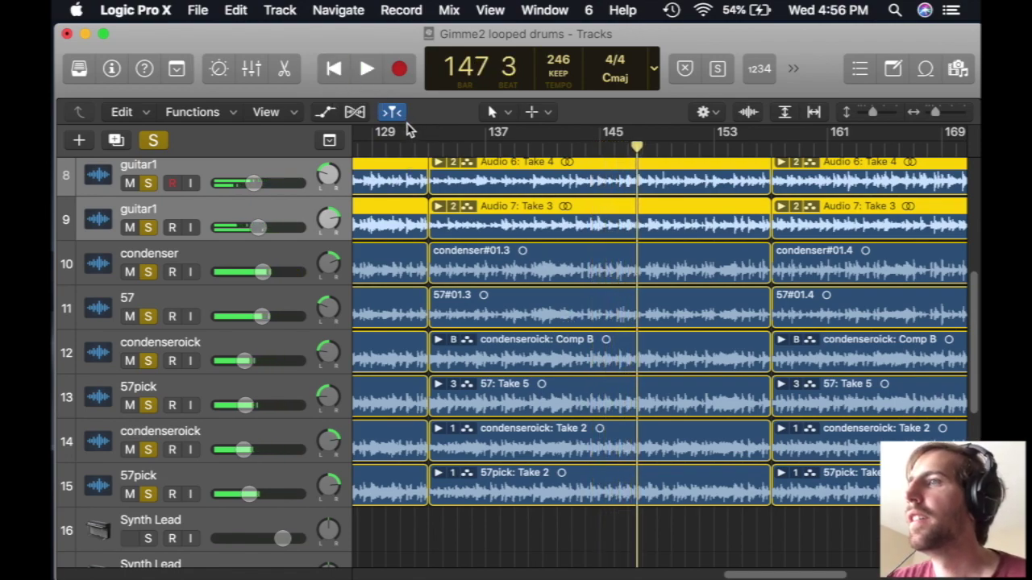
Mute the guitar1 regions between bars 133 and 157 on tracks 8 and 9 with the Mute tool.
click(677, 529)
scroll(743, 567, up, 1)
mouse_move(766, 574)
mouse_down()
mouse_move(875, 572)
mouse_move(748, 571)
mouse_move(757, 571)
mouse_up()
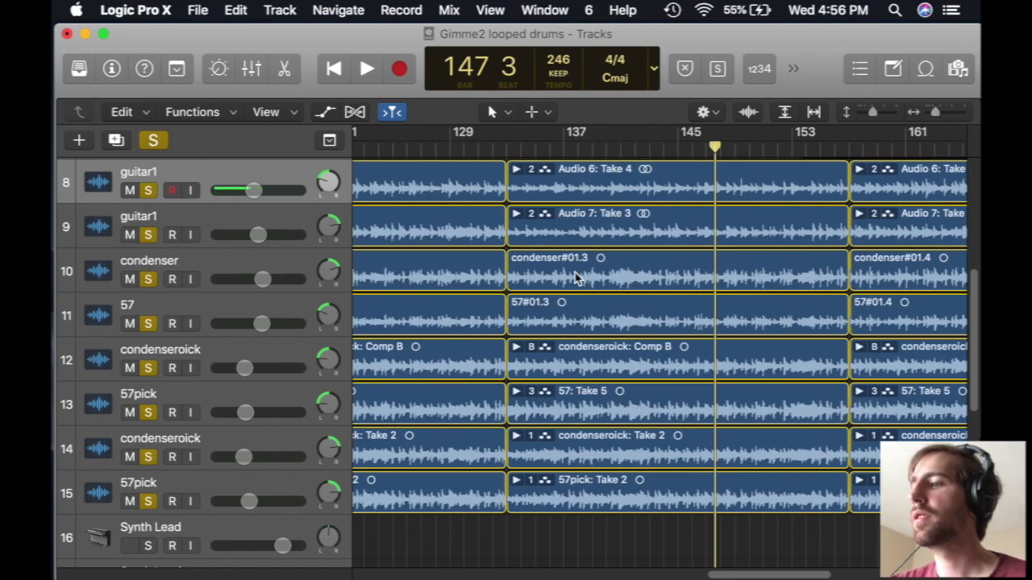
key(ctrl+m)
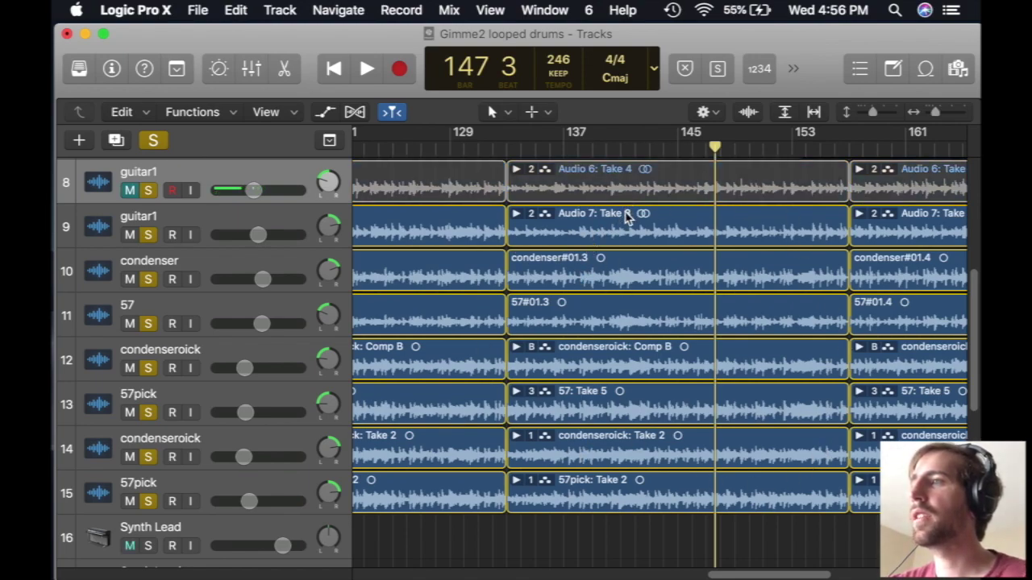
key(ctrl+m)
click(493, 112)
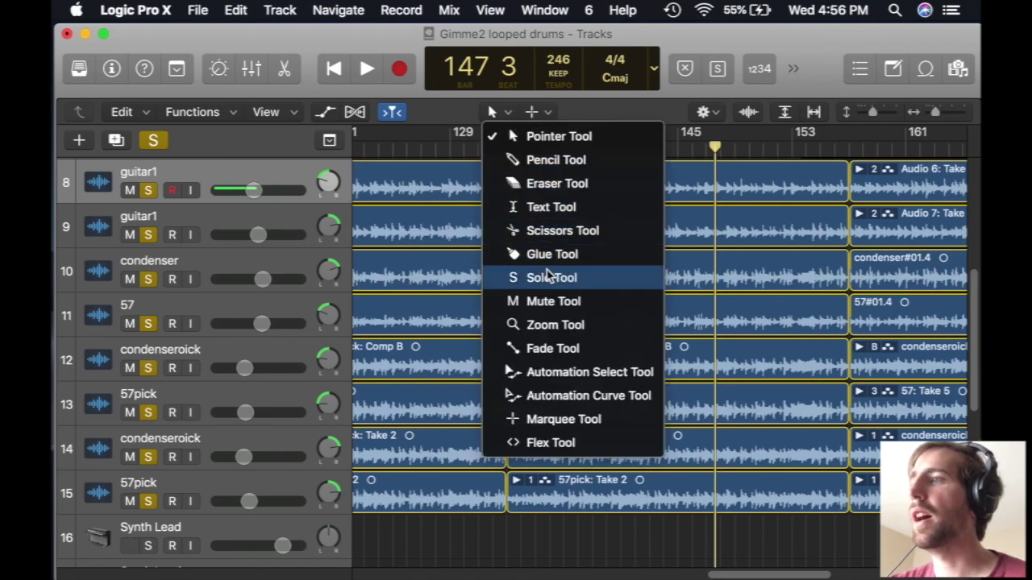
click(553, 300)
click(606, 185)
click(613, 234)
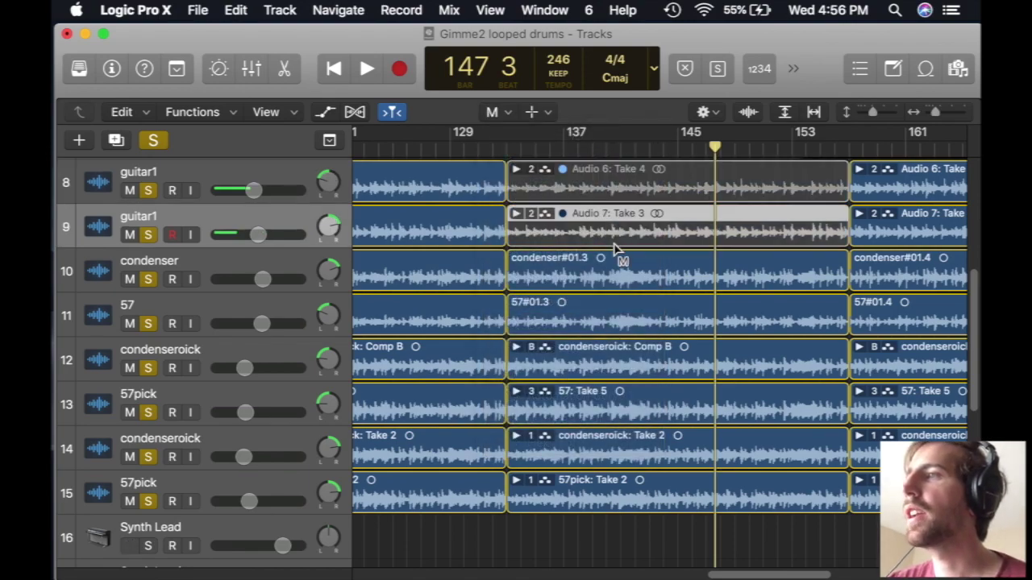
Mute the condenser, 57, condenseroick and 57pick regions between bars 133 and 157 on tracks 10 to 15, and return to the Pointer tool.
click(625, 273)
click(637, 319)
click(635, 362)
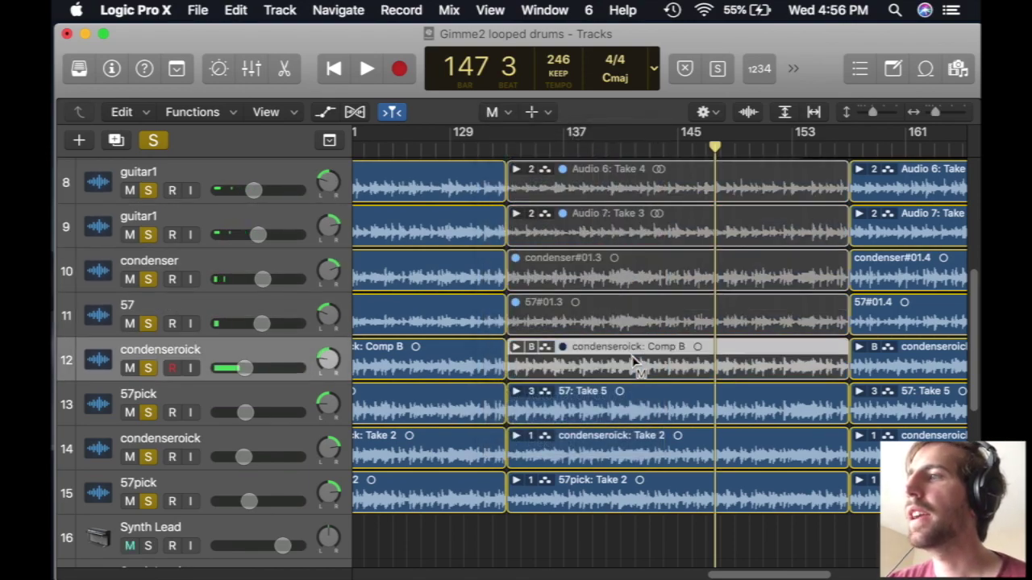
click(637, 452)
click(642, 487)
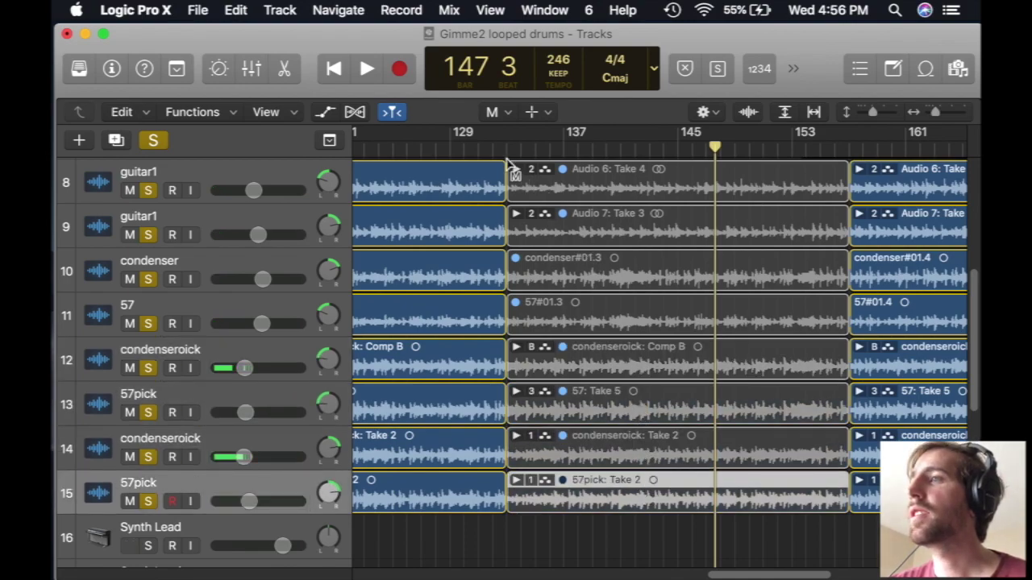
click(500, 113)
click(560, 136)
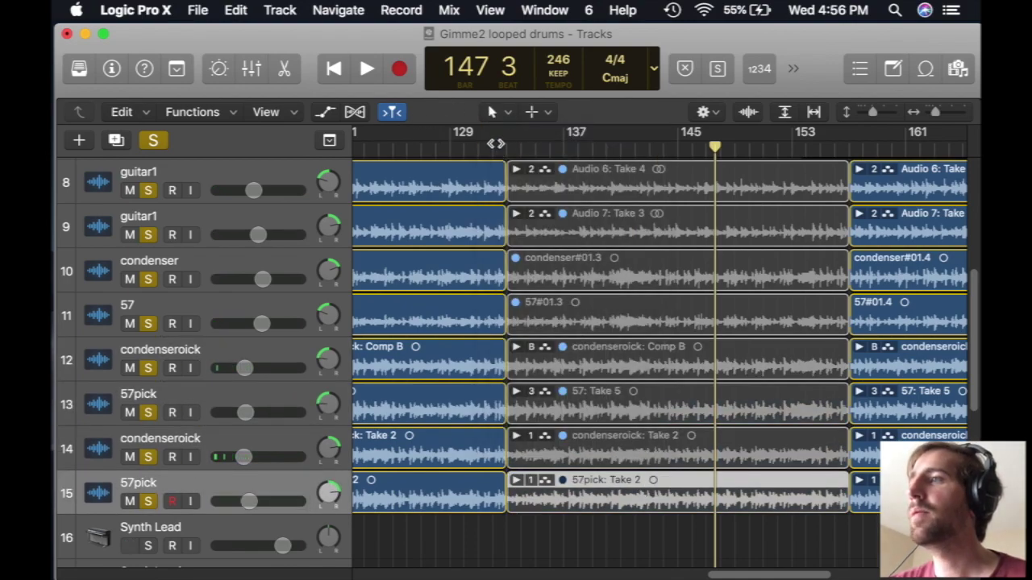
Play the soloed guitars from around bar 131 into the muted section, and stop.
click(480, 146)
click(373, 71)
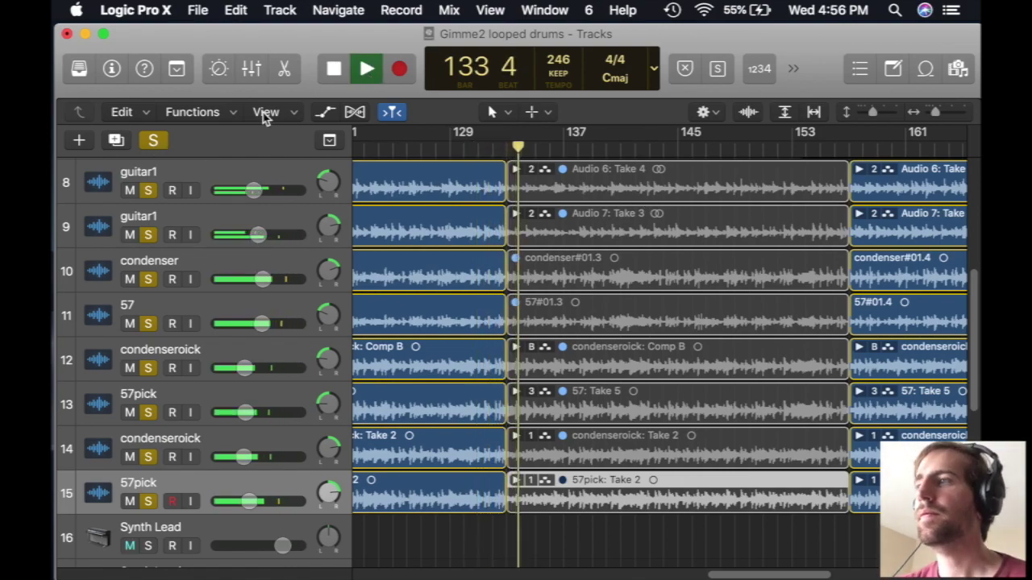
click(334, 70)
Clear all track solos, play the full mix from bar 129 until past bar 157, and deselect the regions.
click(452, 146)
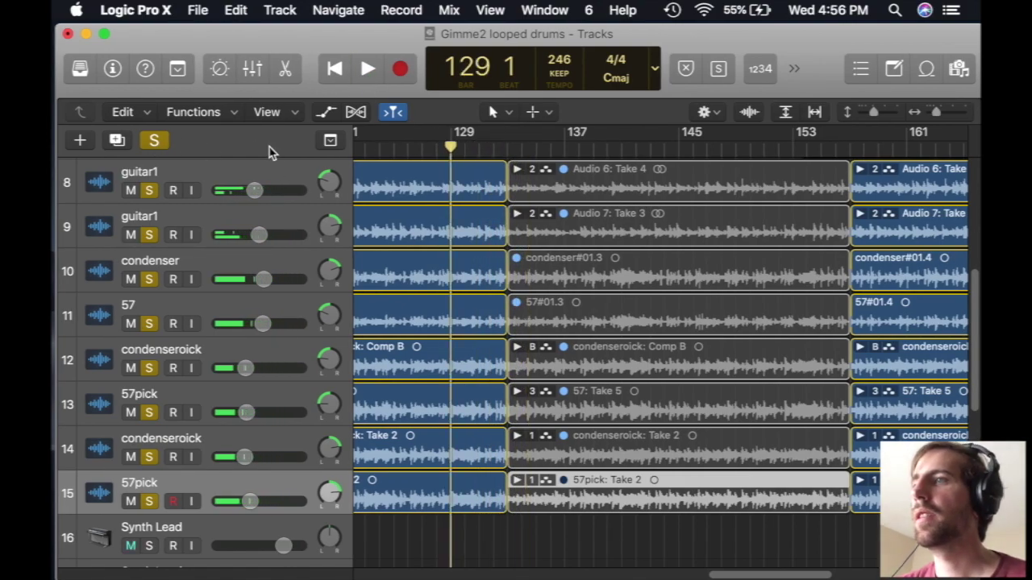
click(155, 142)
click(368, 70)
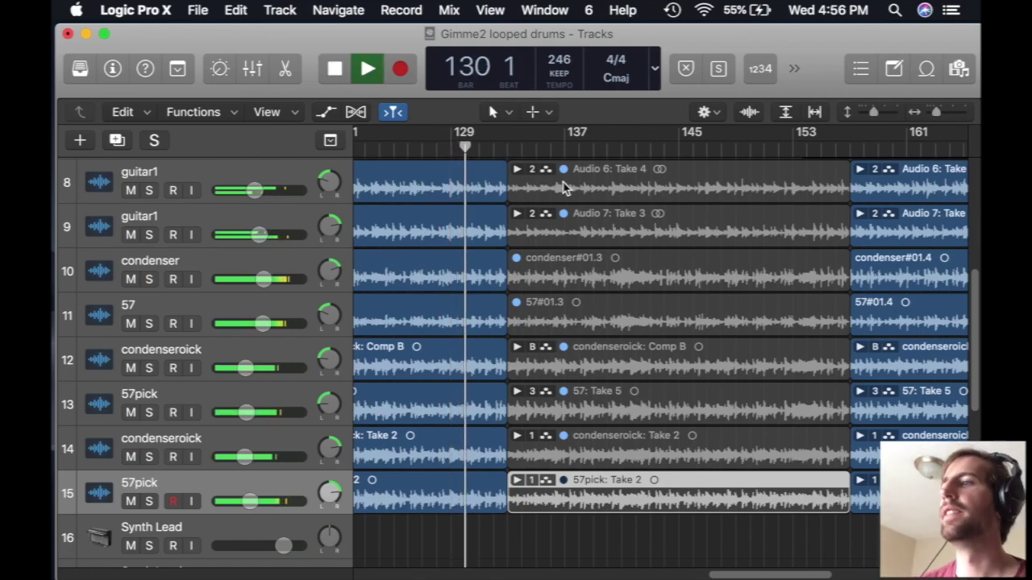
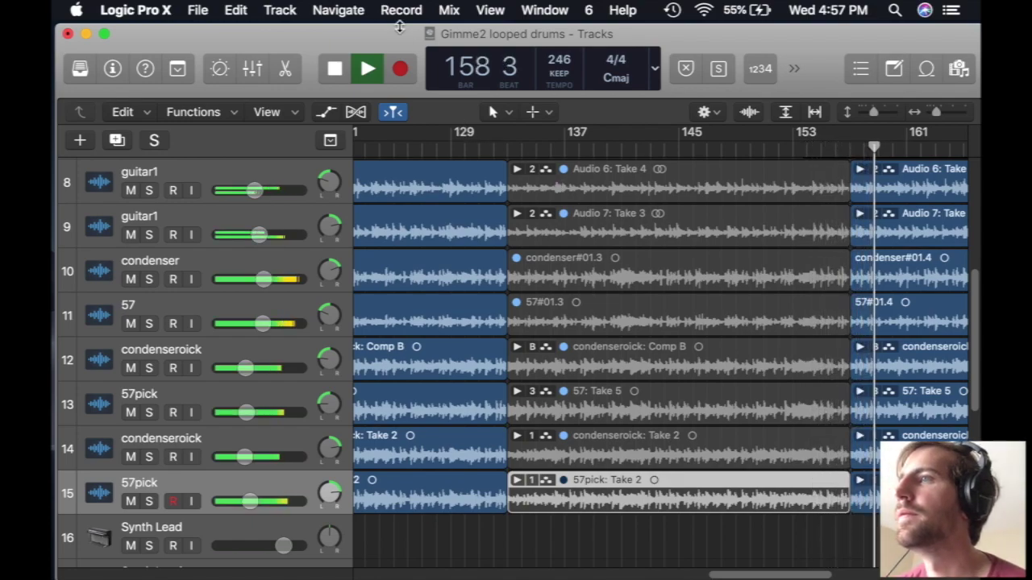
click(334, 69)
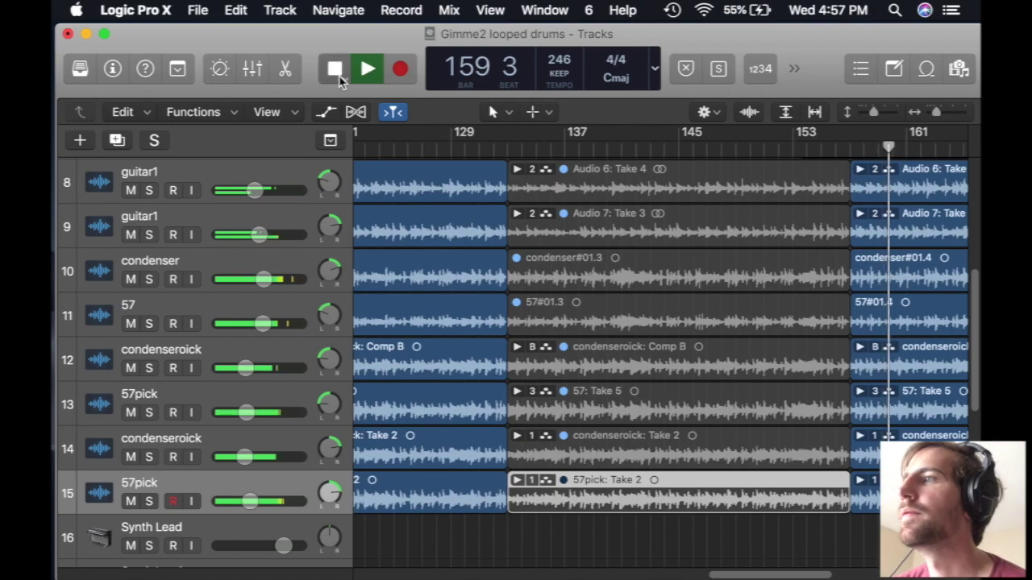
click(822, 540)
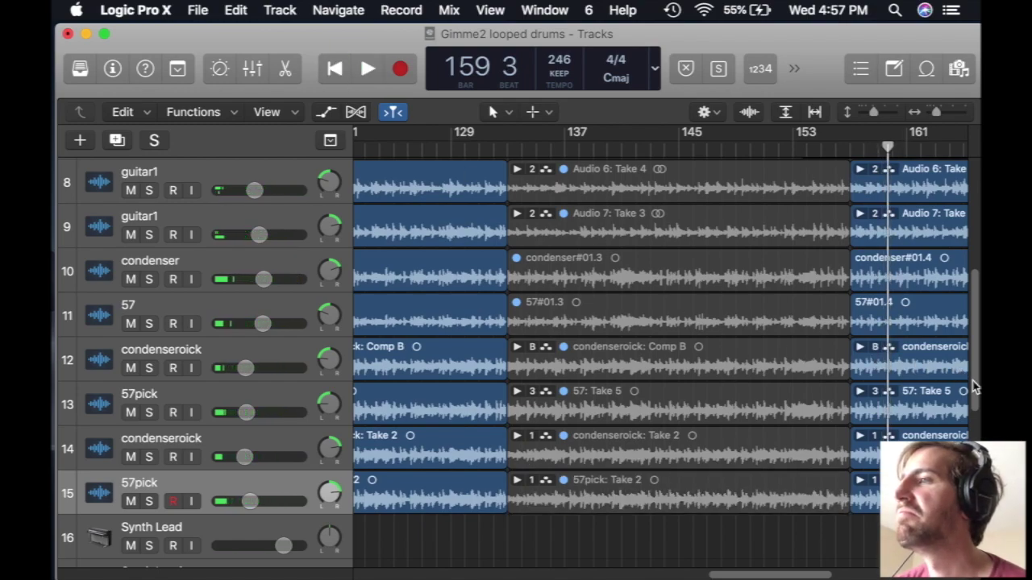
Set the playhead to bar 62, play the full mix to around bar 86, and stop.
mouse_move(973, 387)
mouse_down()
mouse_move(963, 357)
mouse_move(965, 375)
mouse_up()
mouse_move(937, 117)
mouse_down()
mouse_move(919, 113)
mouse_move(932, 117)
mouse_up()
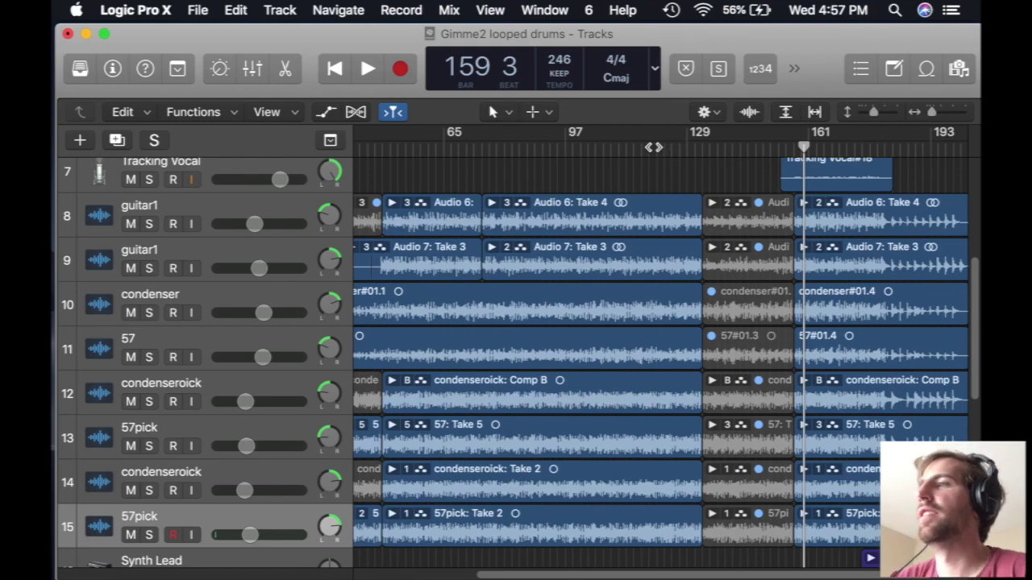
drag(657, 151, 603, 155)
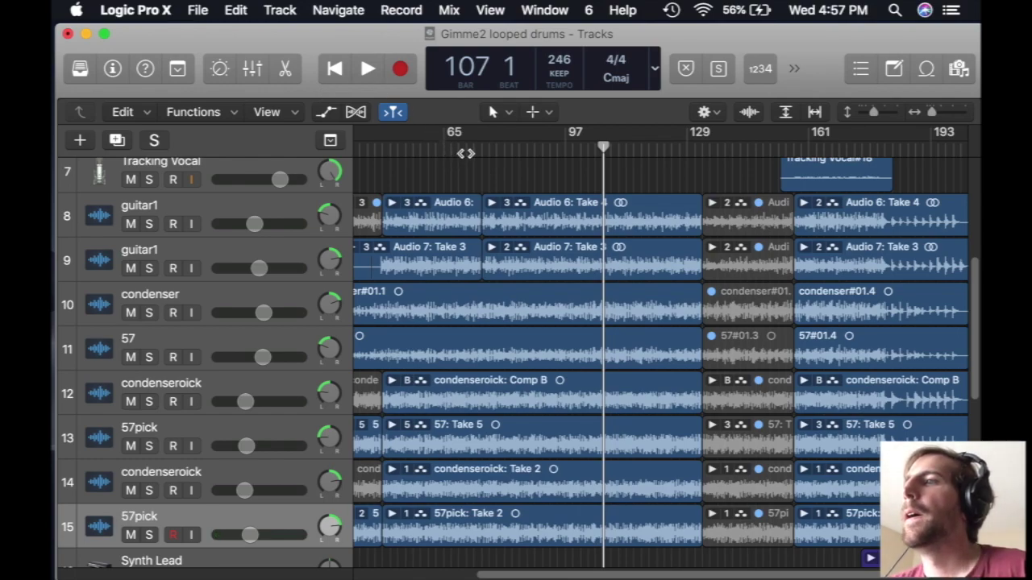
drag(475, 153, 434, 151)
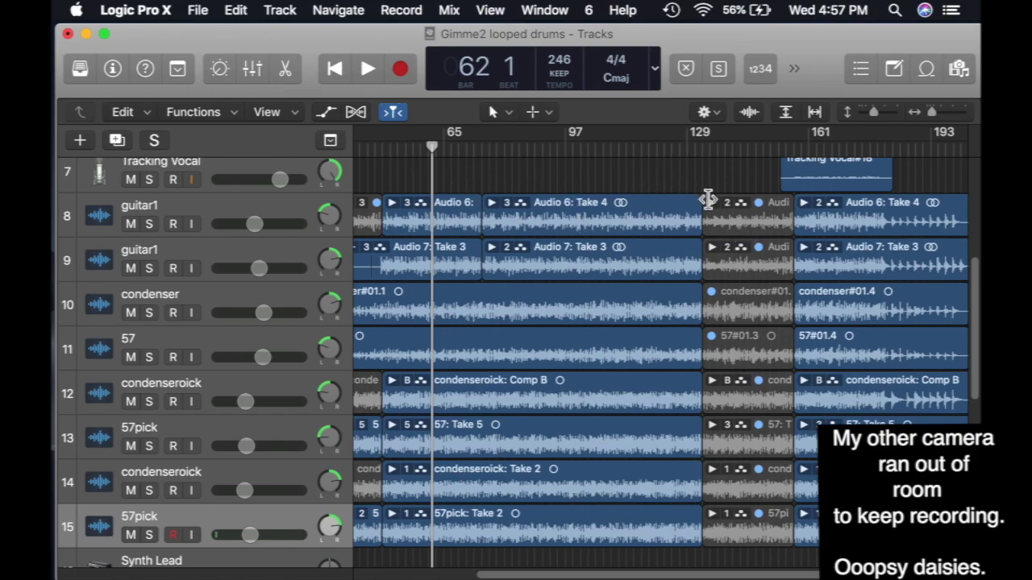
click(369, 71)
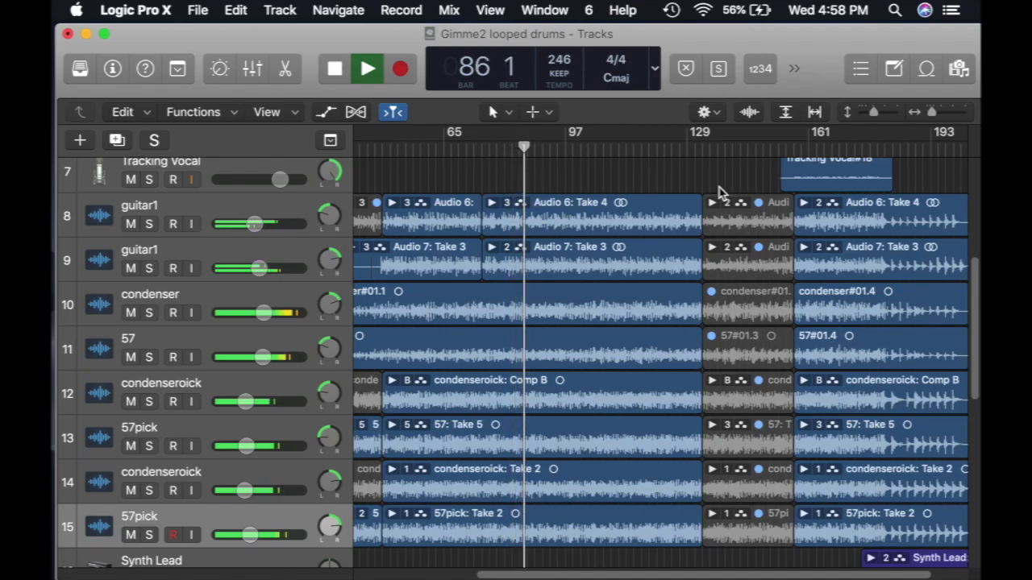
key(space)
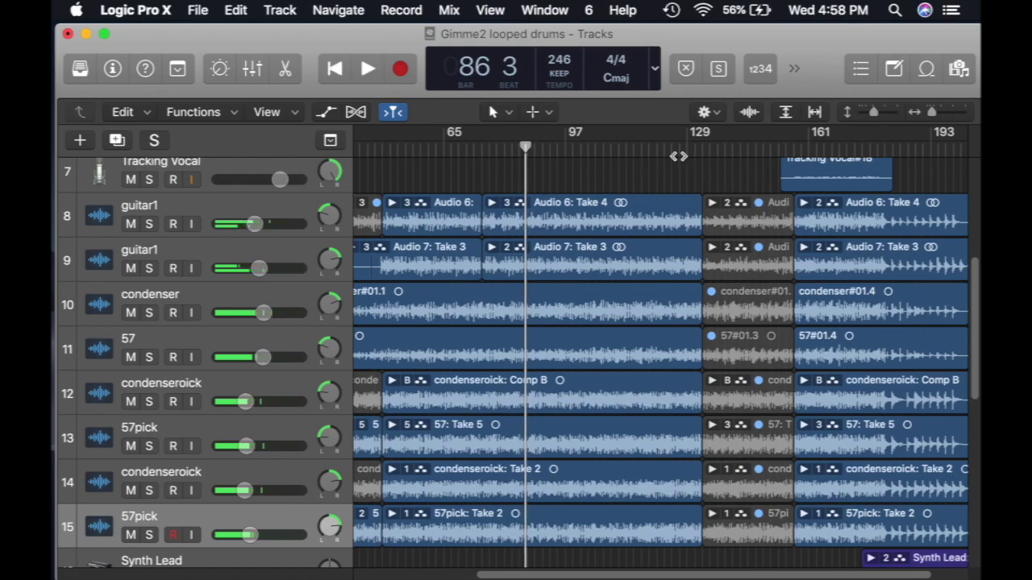
Set the playhead to bar 103, play the mix into the muted guitar section, and stop around bar 145.
click(650, 150)
drag(650, 149, 625, 157)
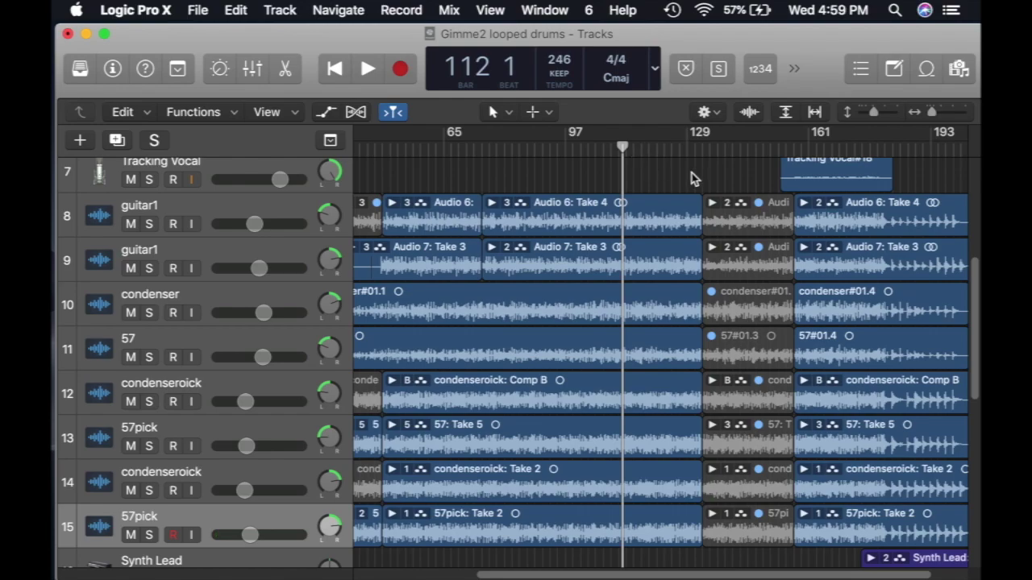
mouse_move(977, 290)
mouse_down()
mouse_move(977, 308)
mouse_move(976, 287)
mouse_move(977, 298)
mouse_up()
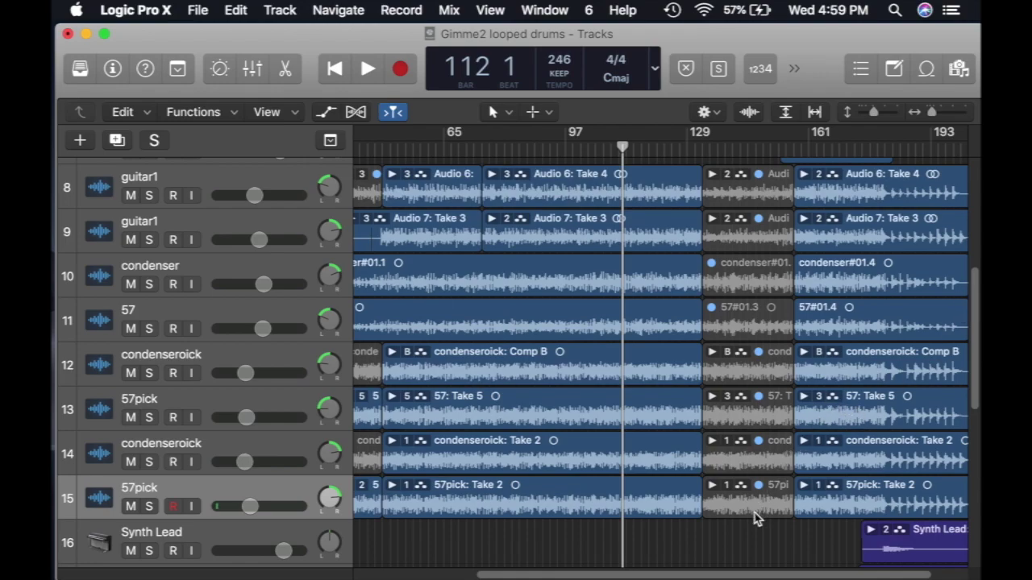
mouse_move(663, 146)
mouse_down()
mouse_move(698, 147)
mouse_move(653, 153)
mouse_up()
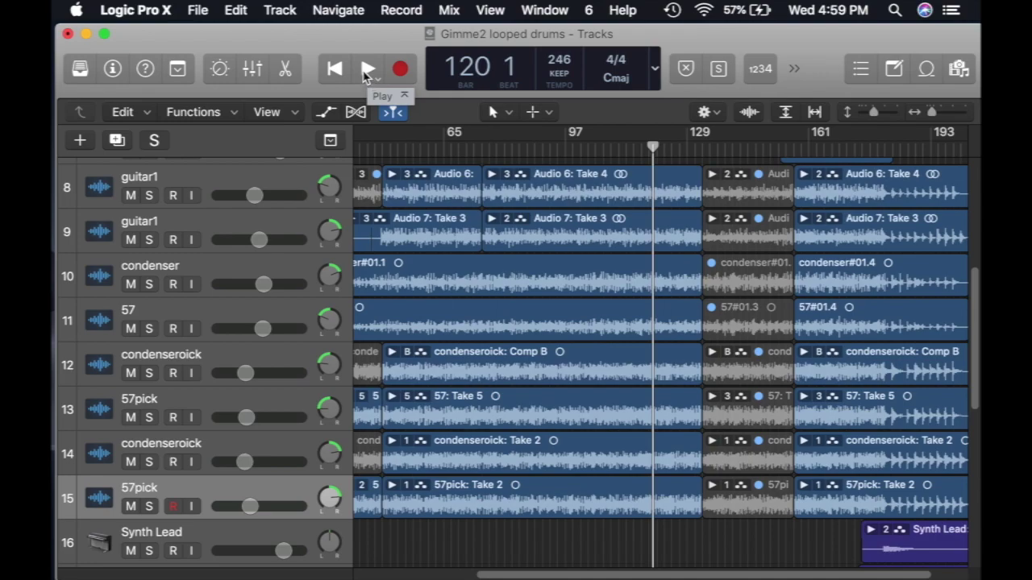
drag(606, 149, 590, 150)
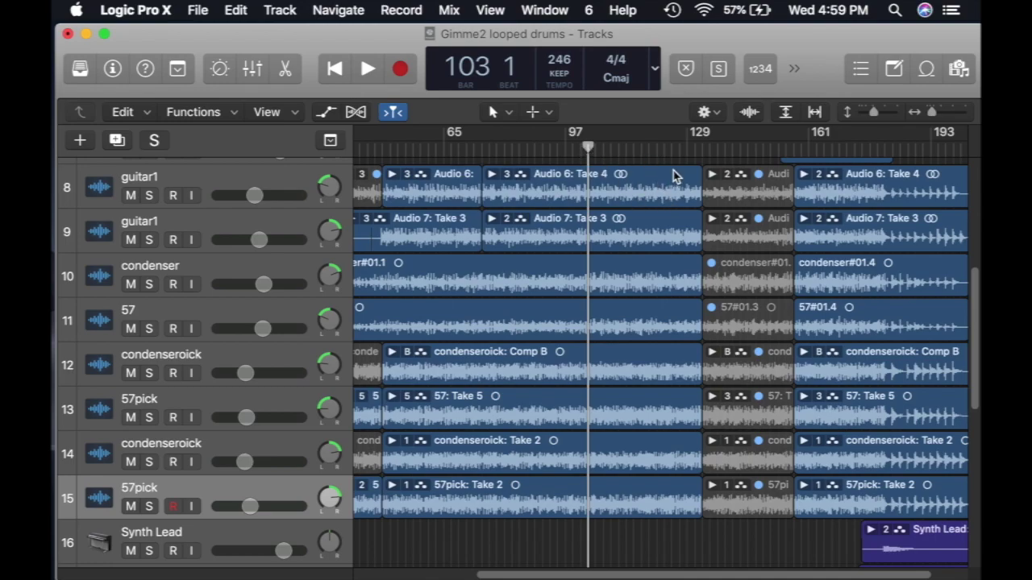
click(369, 70)
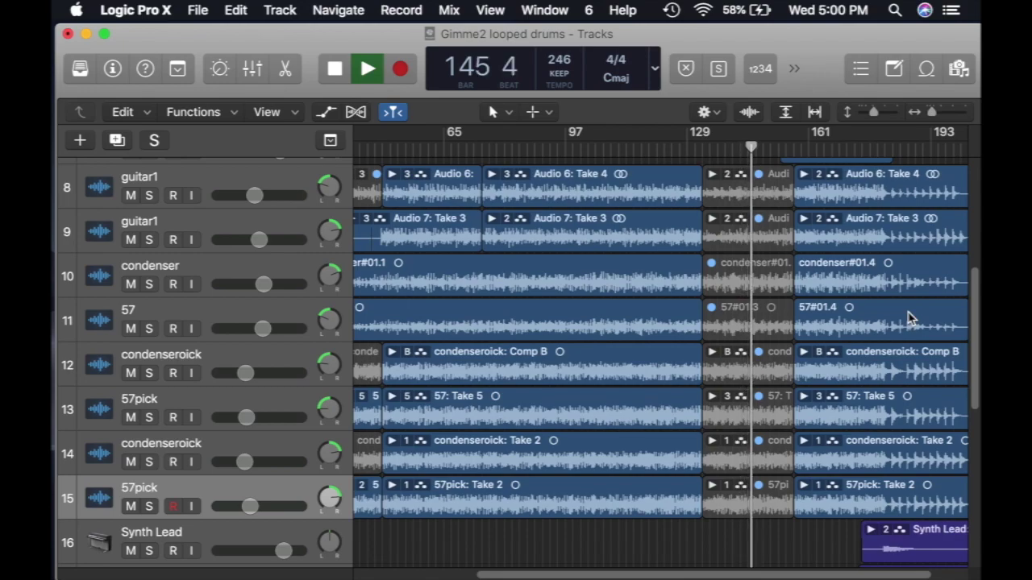
key(space)
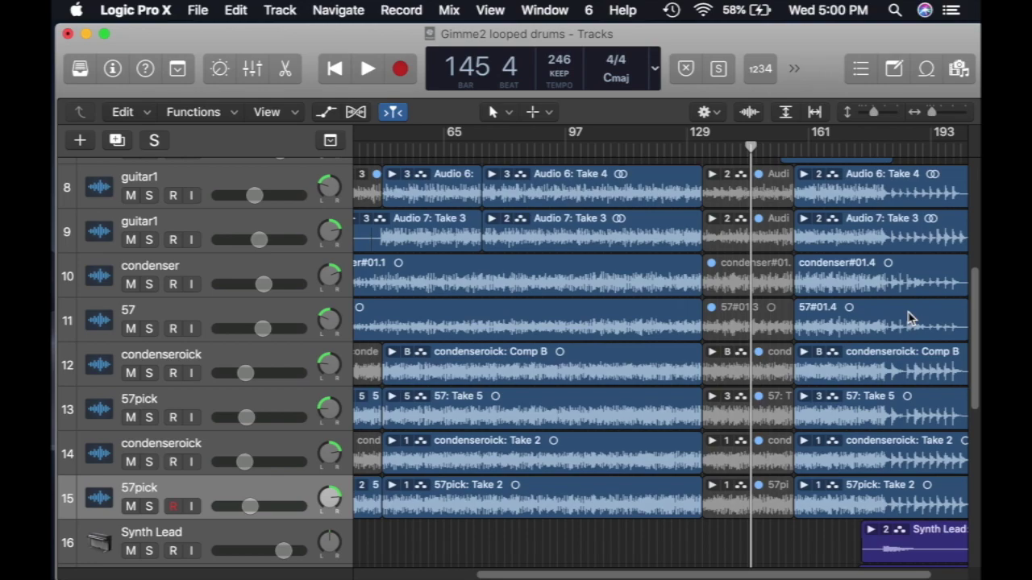
Play the mix from bar 145 to about bar 161, replay the guitars' re-entry from around bar 154, and stop near bar 166.
key(space)
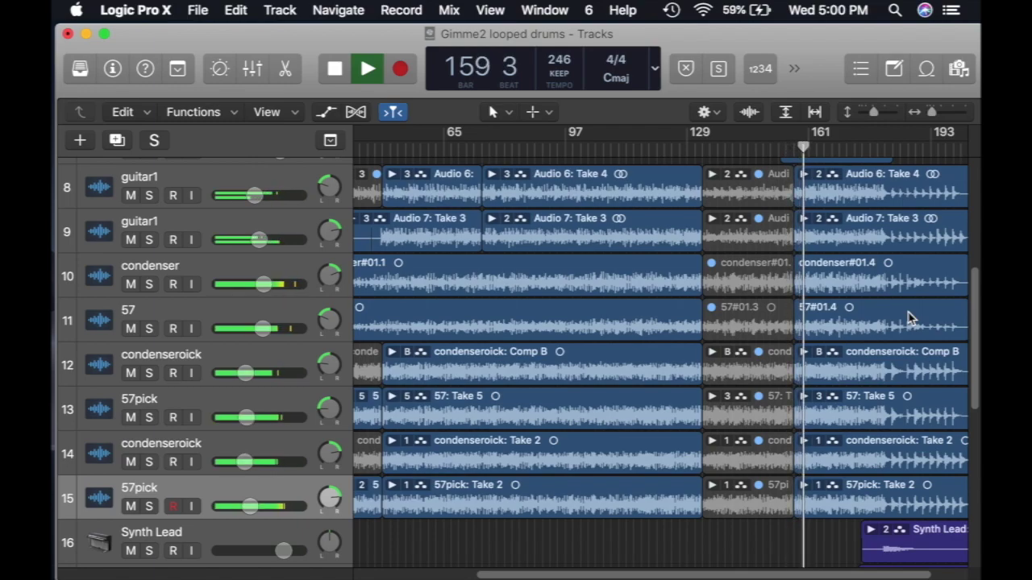
key(space)
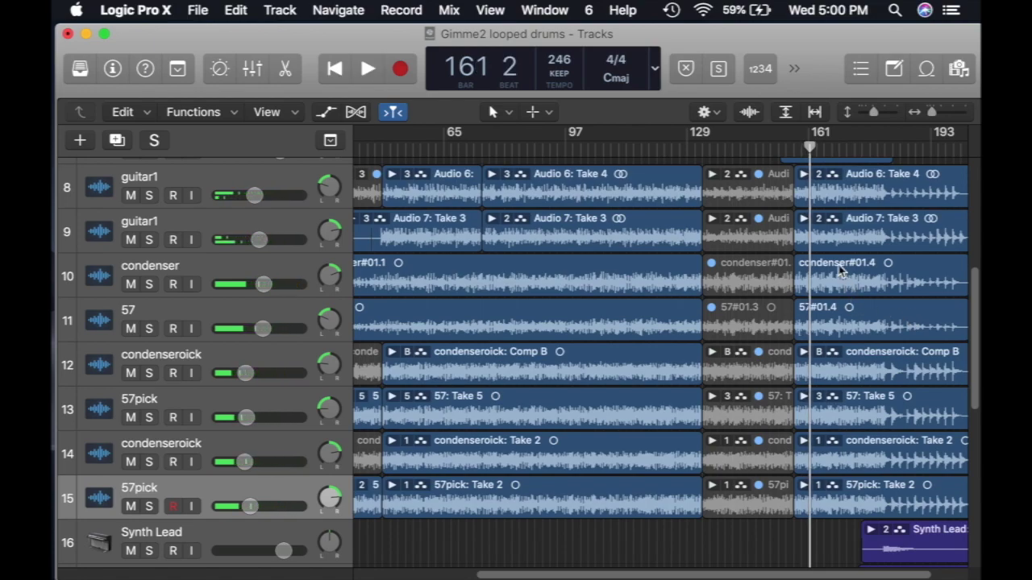
drag(810, 152, 778, 151)
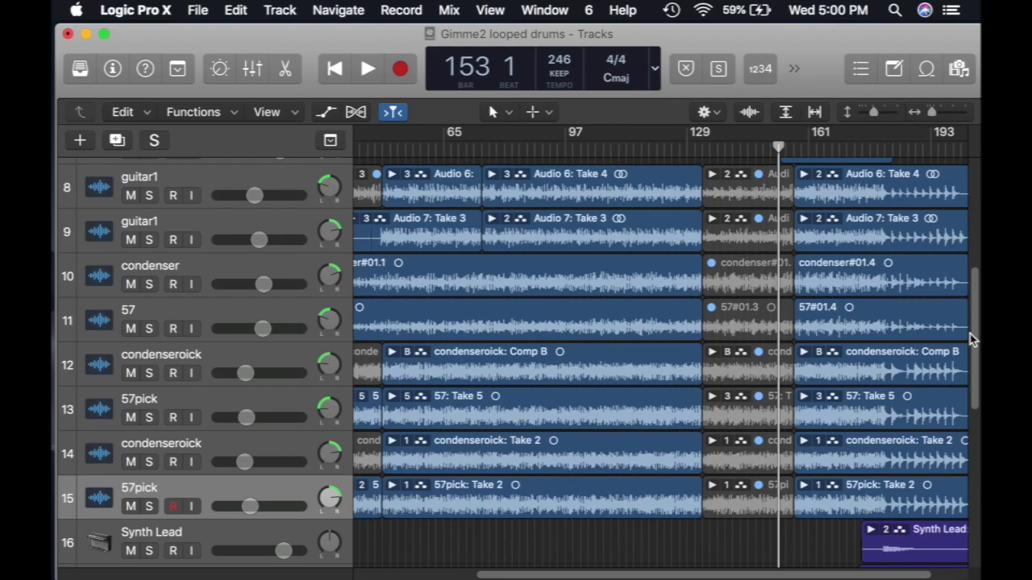
drag(782, 149, 786, 149)
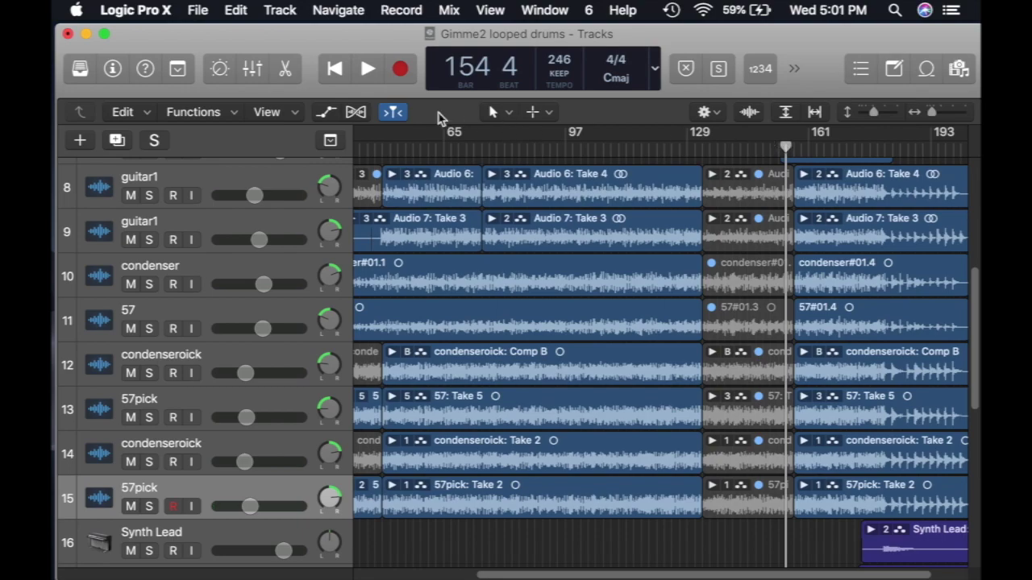
click(367, 69)
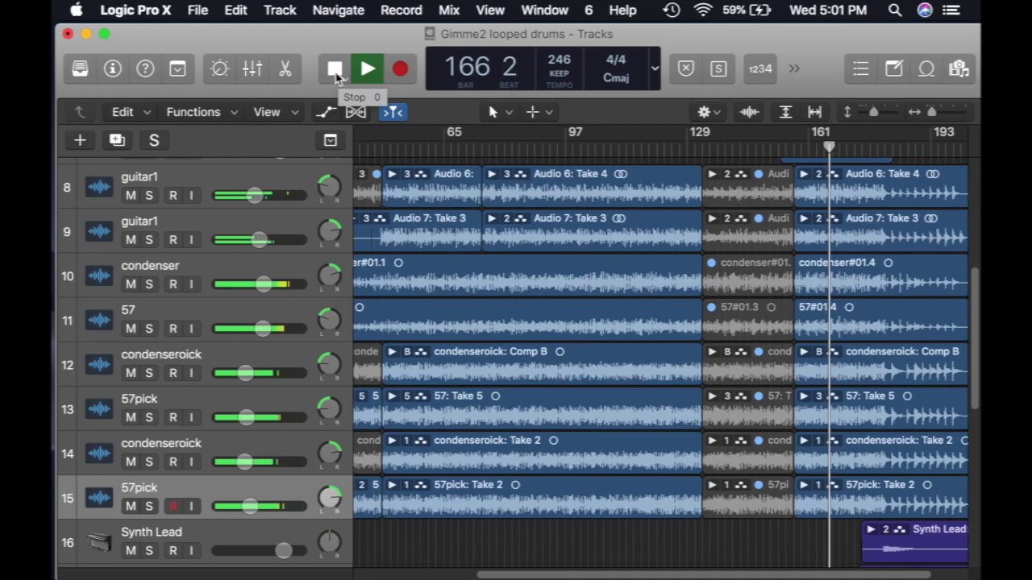
click(337, 73)
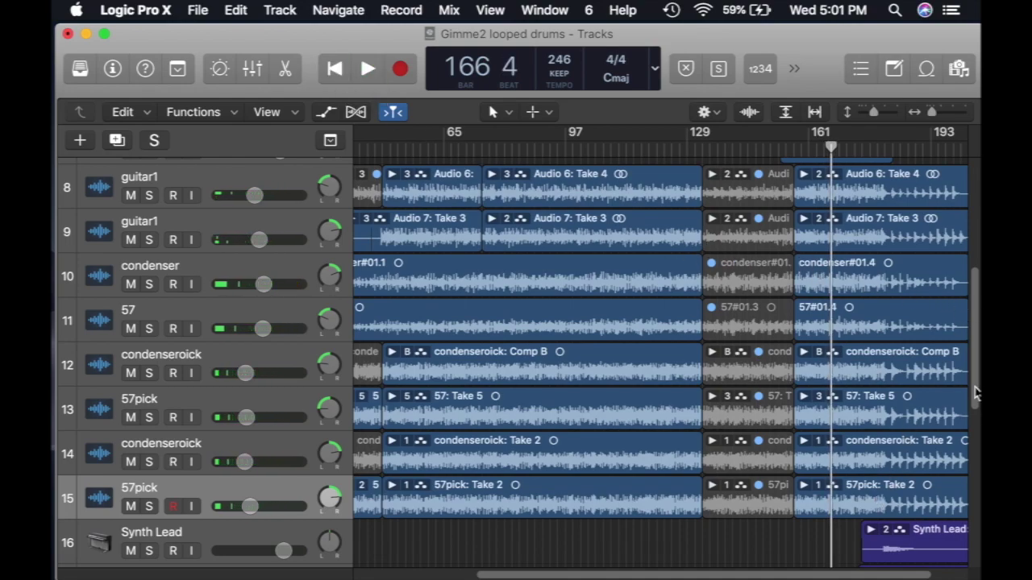
Set the playhead back to bar 154 and dismiss the disk space notification.
drag(831, 150, 782, 147)
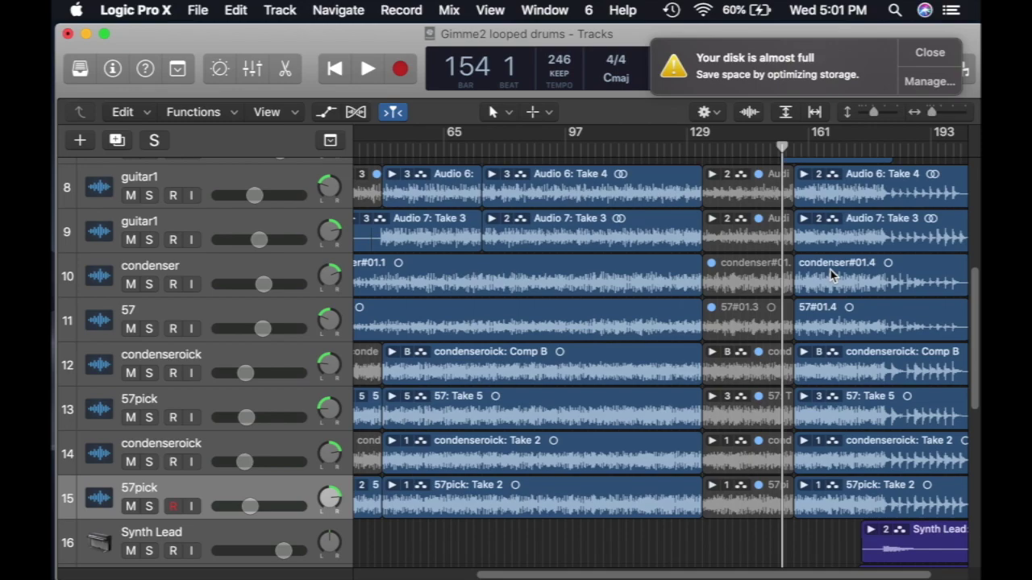
click(928, 53)
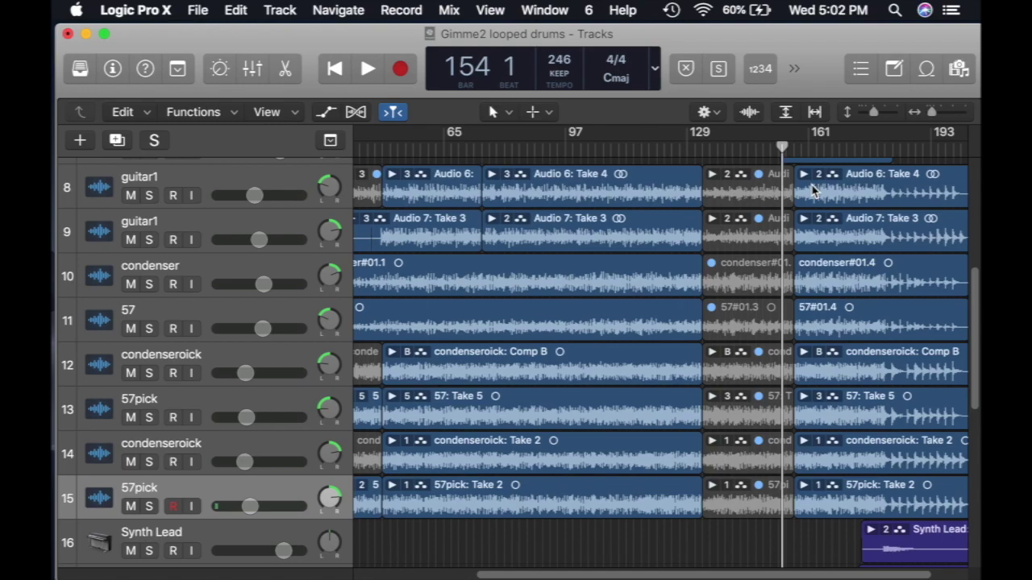
Show the full length of the drum and bass tracks at the end of the track list, and switch to QuickTime Player.
drag(974, 380, 977, 547)
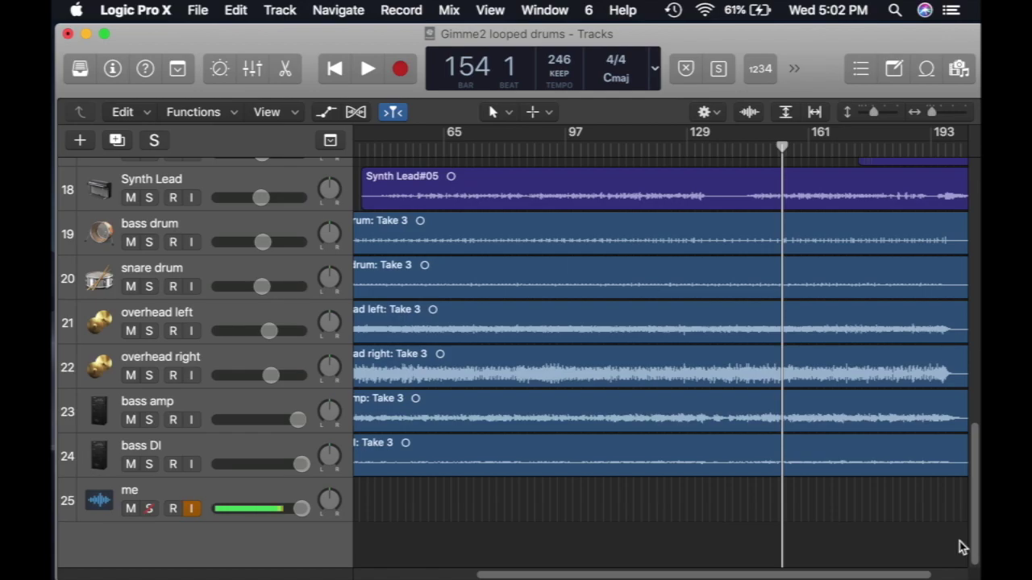
drag(934, 113, 928, 113)
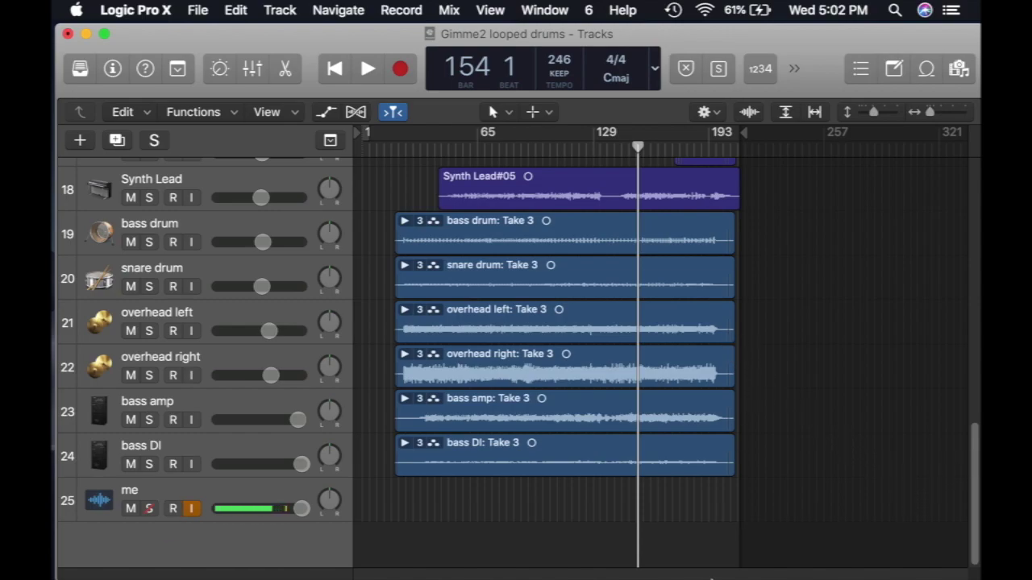
click(797, 555)
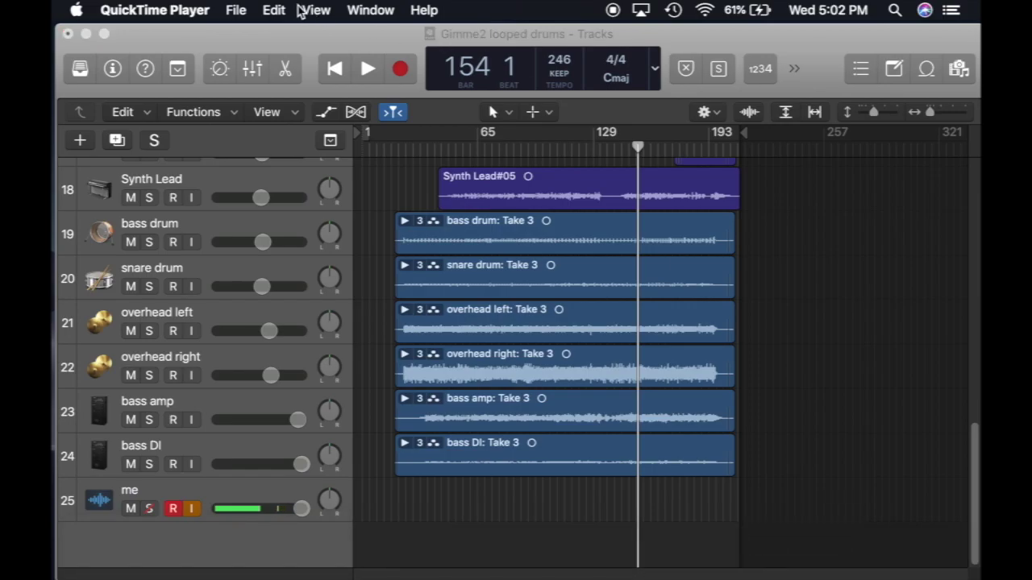